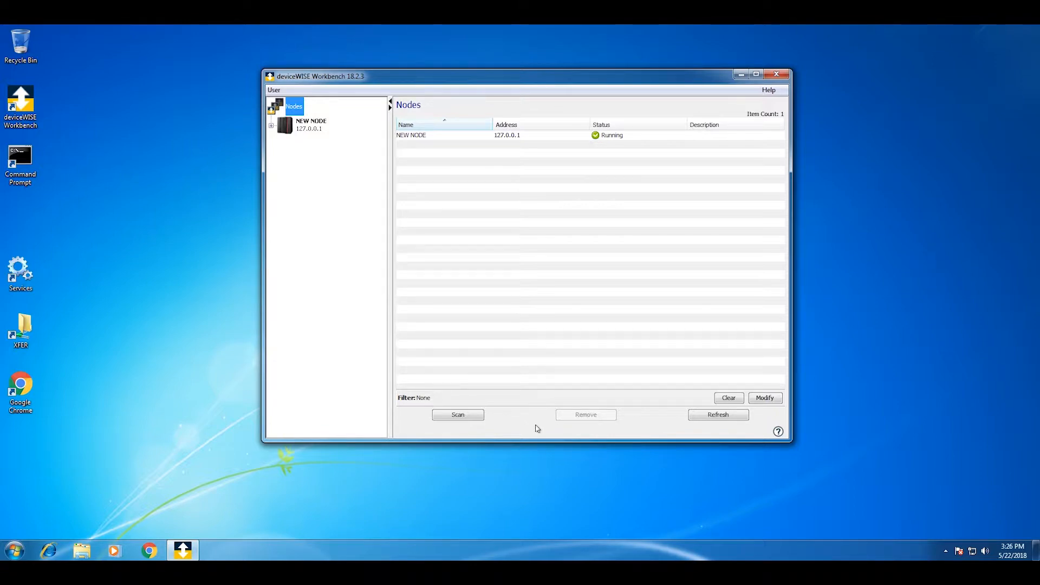
# Install the dw.dwatlas Windows_NT package file on NEW NODE through its package administration
pyautogui.click(293, 130)
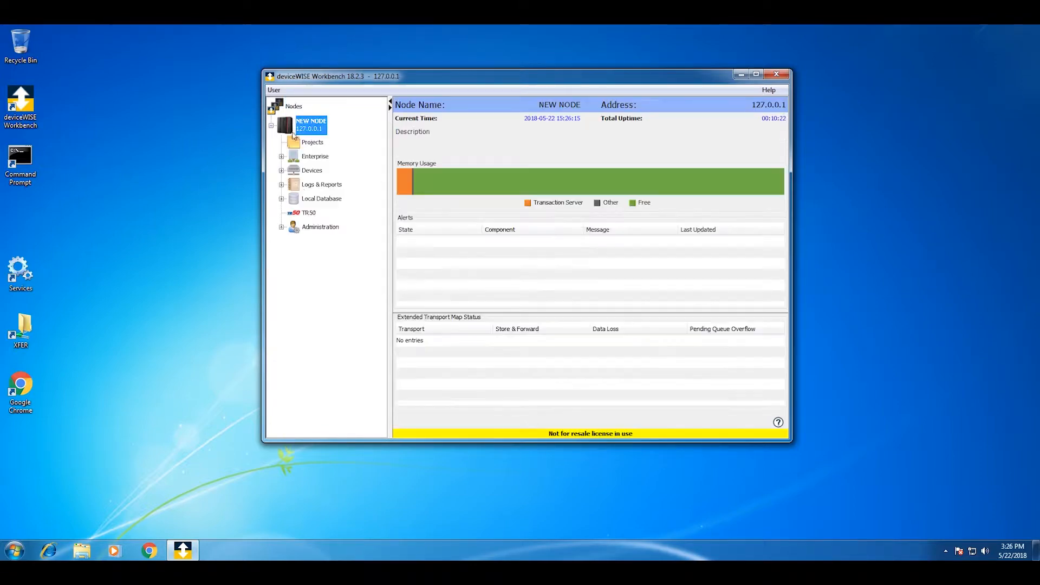
pyautogui.click(301, 233)
pyautogui.click(325, 374)
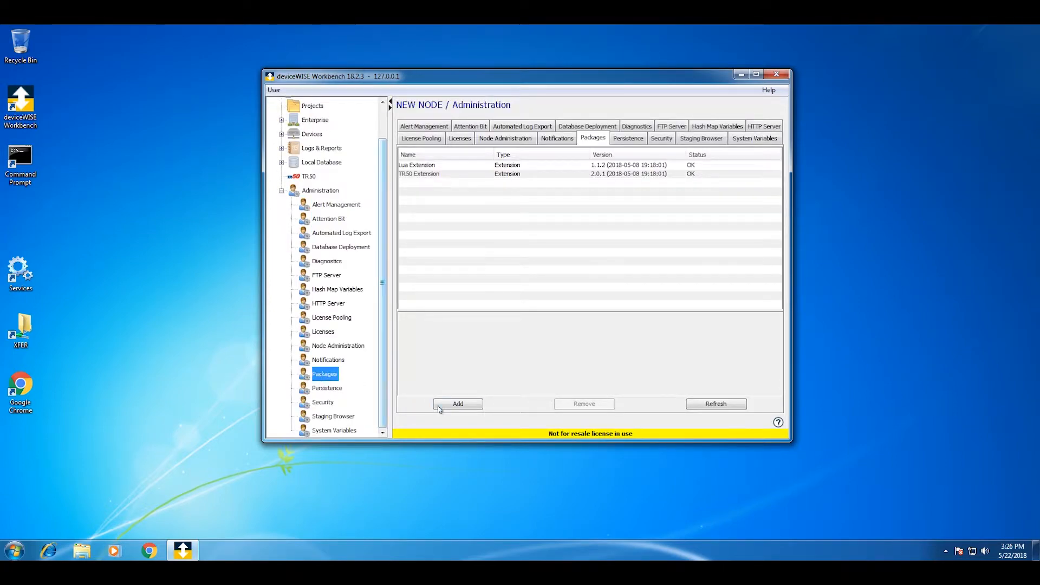
pyautogui.click(458, 404)
pyautogui.click(464, 198)
pyautogui.click(661, 346)
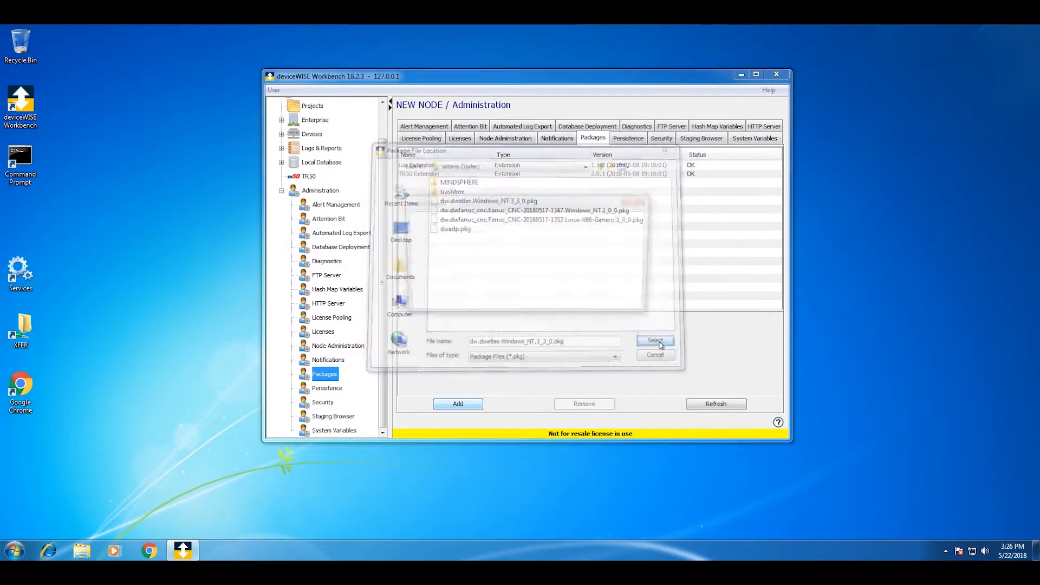
pyautogui.click(504, 300)
pyautogui.click(526, 279)
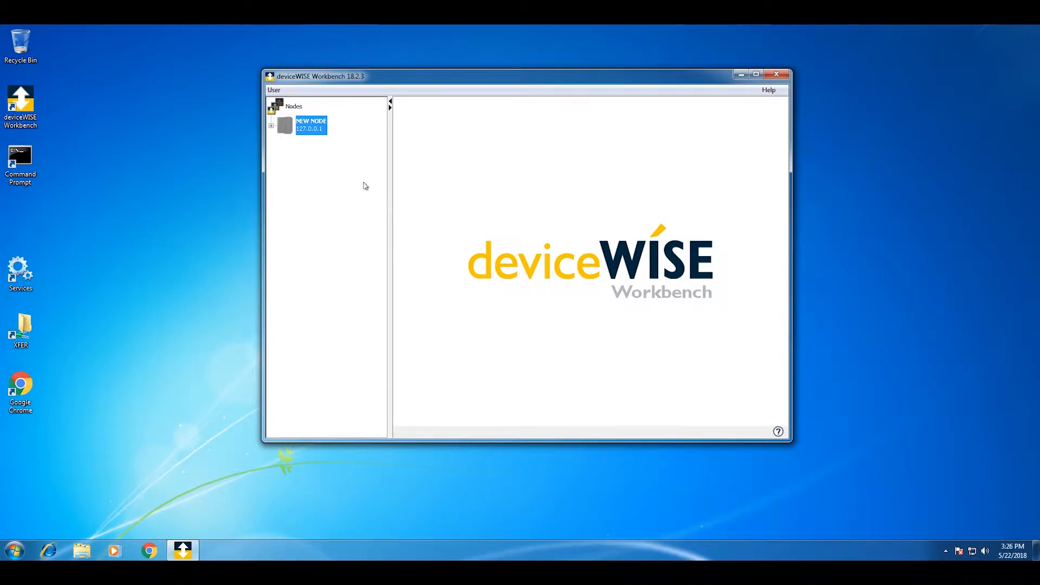
# Reconnect to NEW NODE and define a new device named Atlas Copco, type Power Focus, with IP address 192.168.1.145
pyautogui.doubleClick(292, 126)
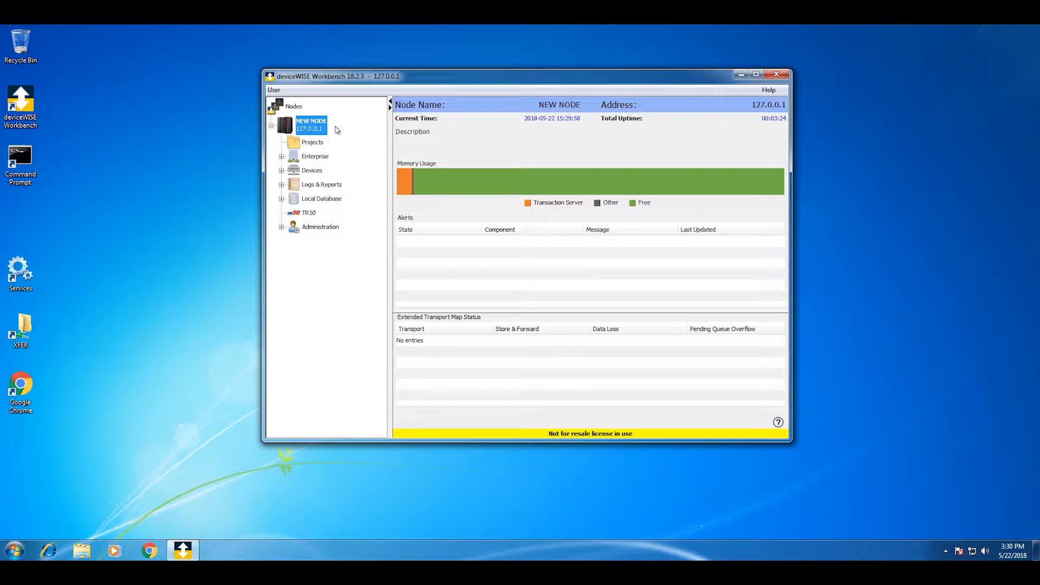
pyautogui.click(308, 171)
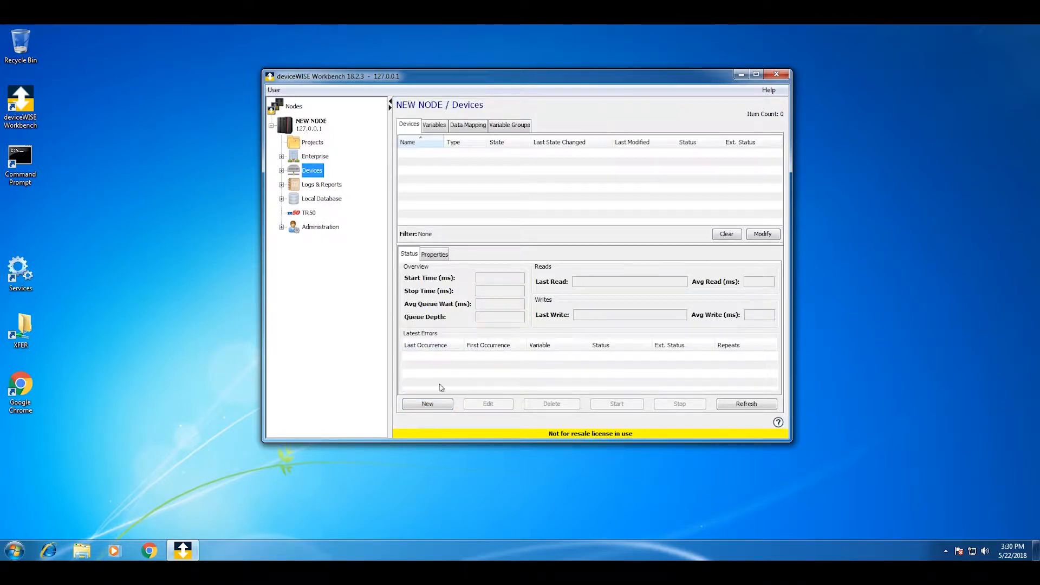
pyautogui.click(439, 405)
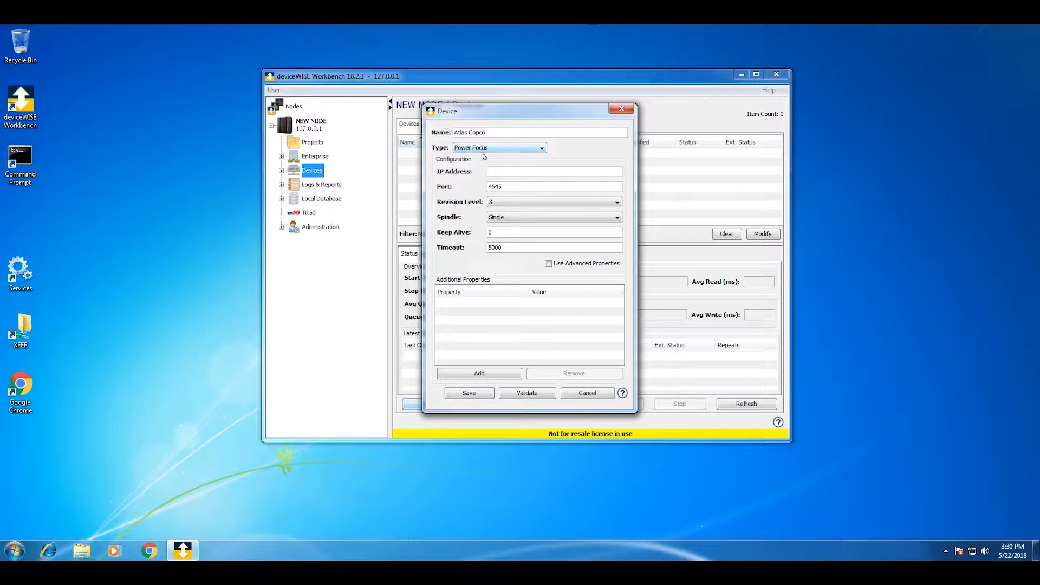
pyautogui.click(483, 154)
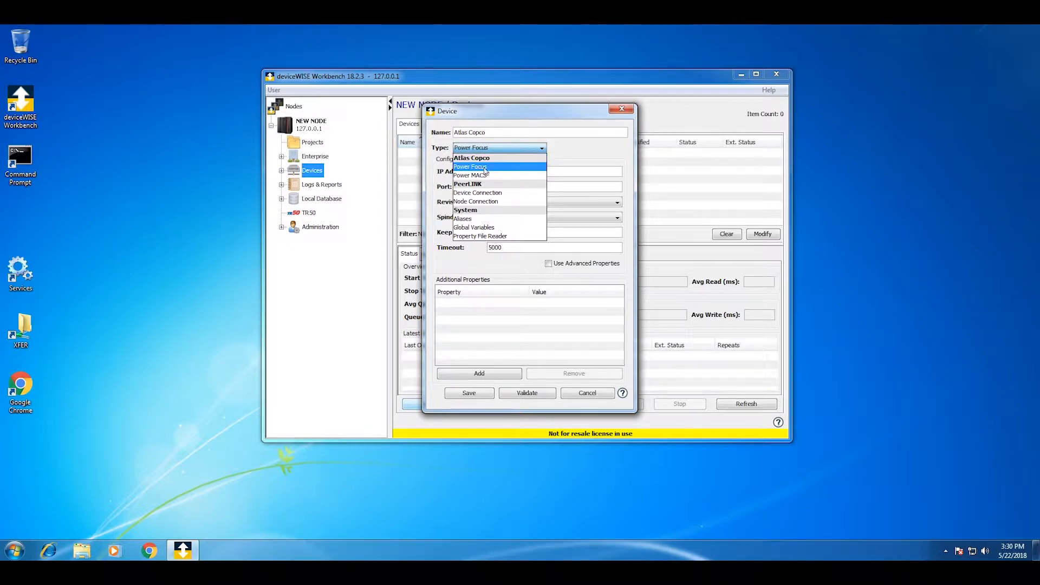
pyautogui.click(480, 168)
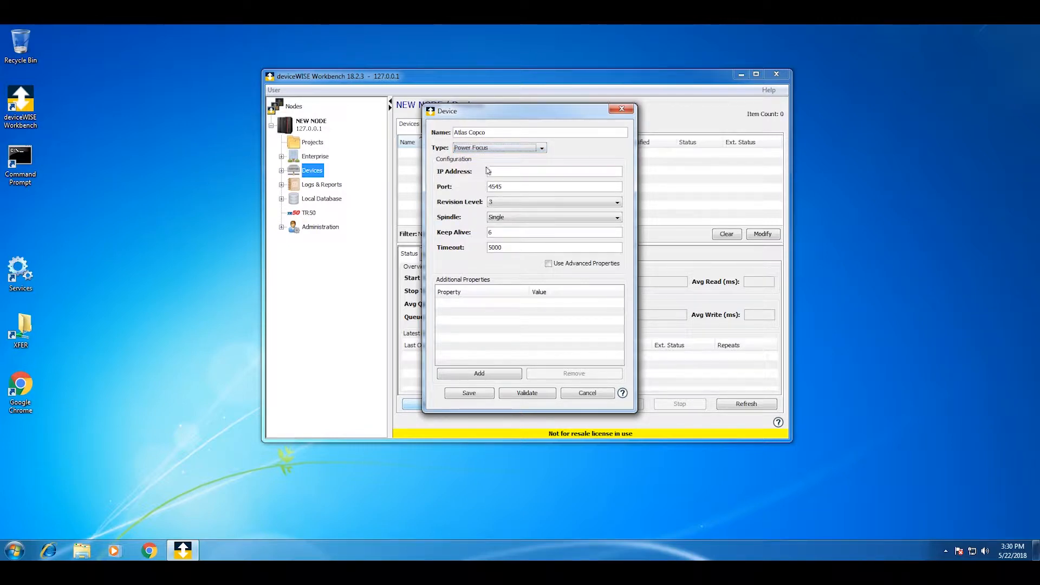
pyautogui.click(494, 171)
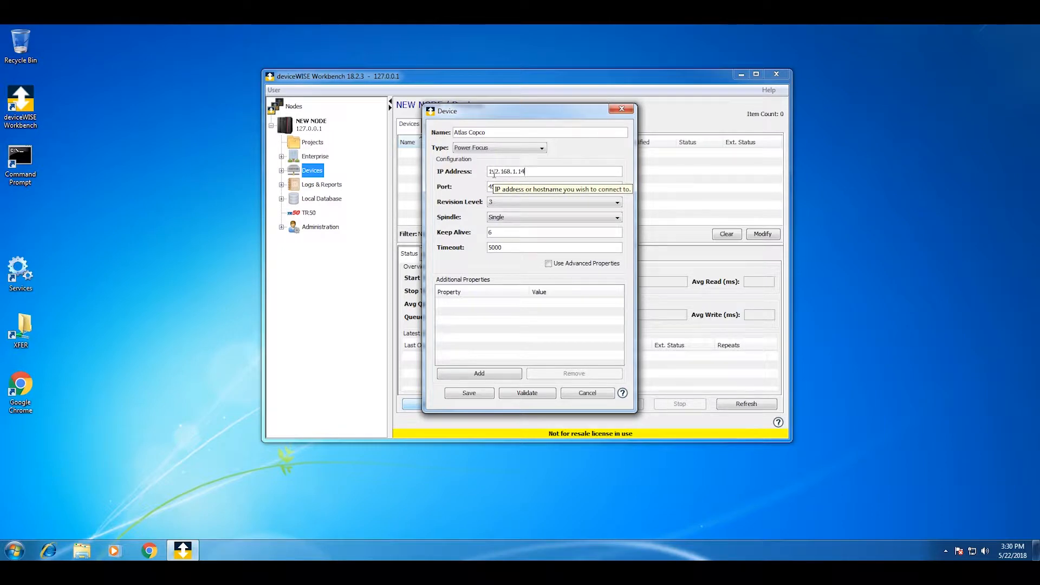
# Review the new device's port, revision level, spindle, keep alive and timeout settings
pyautogui.moveTo(489, 187); pyautogui.dragTo(512, 189)
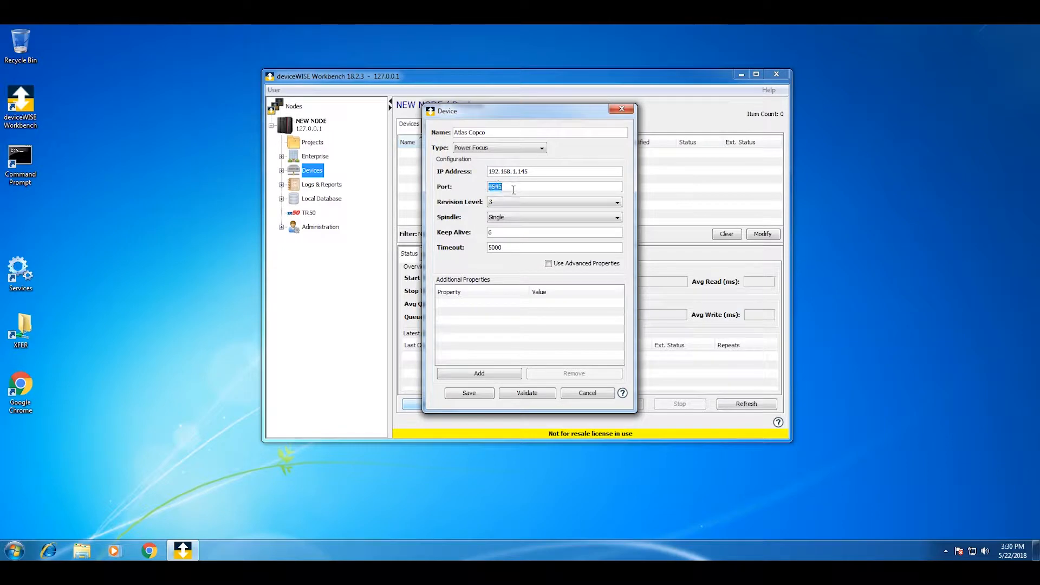
pyautogui.click(513, 189)
pyautogui.click(503, 200)
pyautogui.doubleClick(501, 187)
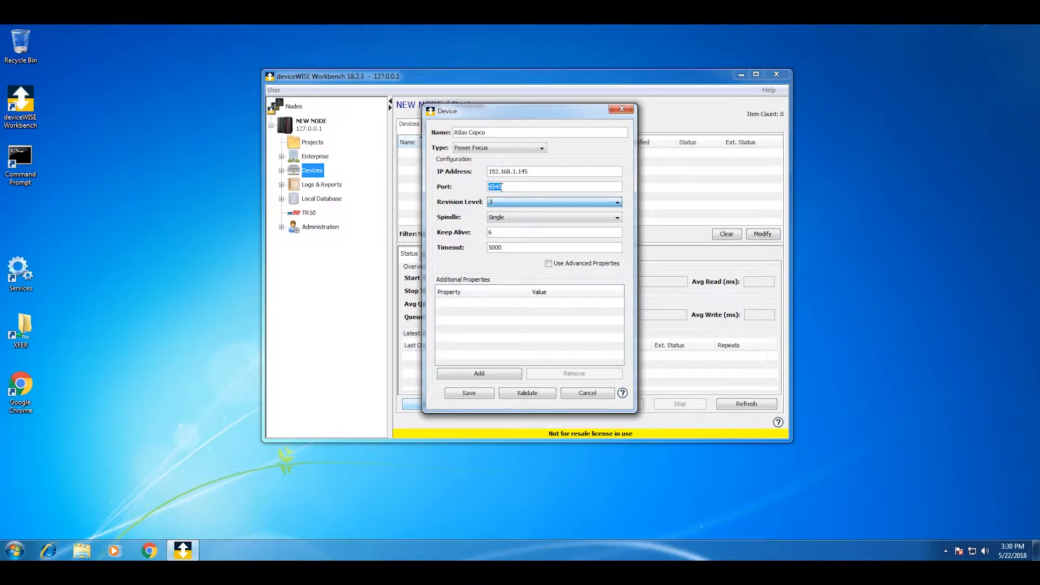
pyautogui.click(512, 188)
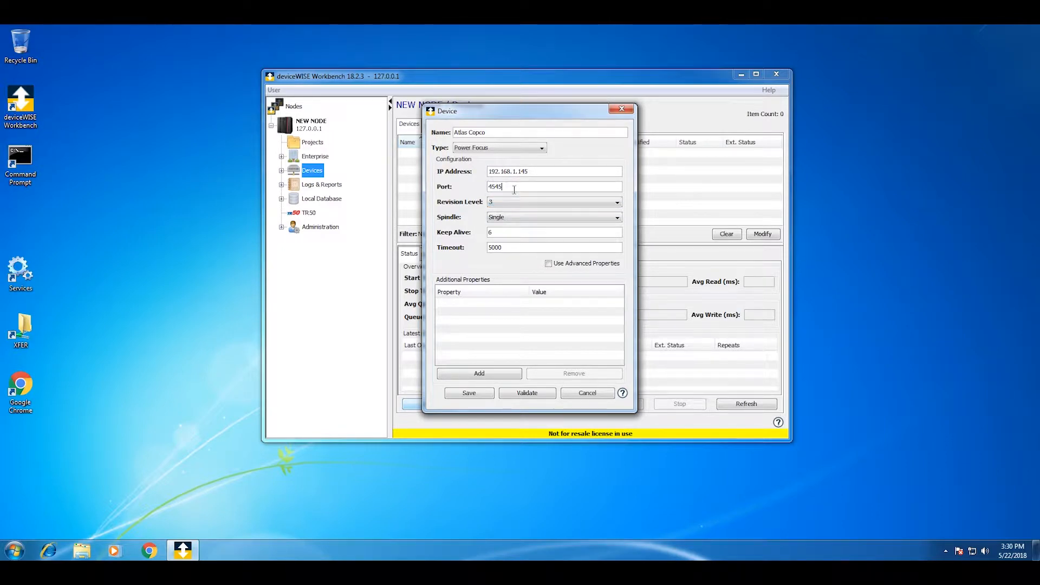
pyautogui.click(504, 219)
pyautogui.click(507, 224)
pyautogui.click(503, 230)
pyautogui.click(491, 233)
pyautogui.moveTo(489, 248); pyautogui.dragTo(507, 247)
pyautogui.click(511, 248)
# Examine the device's advanced properties, including the VIN, PSET, job detail and alarm subscriptions, missed tightenings and diagnostics options, and hide them again
pyautogui.click(548, 263)
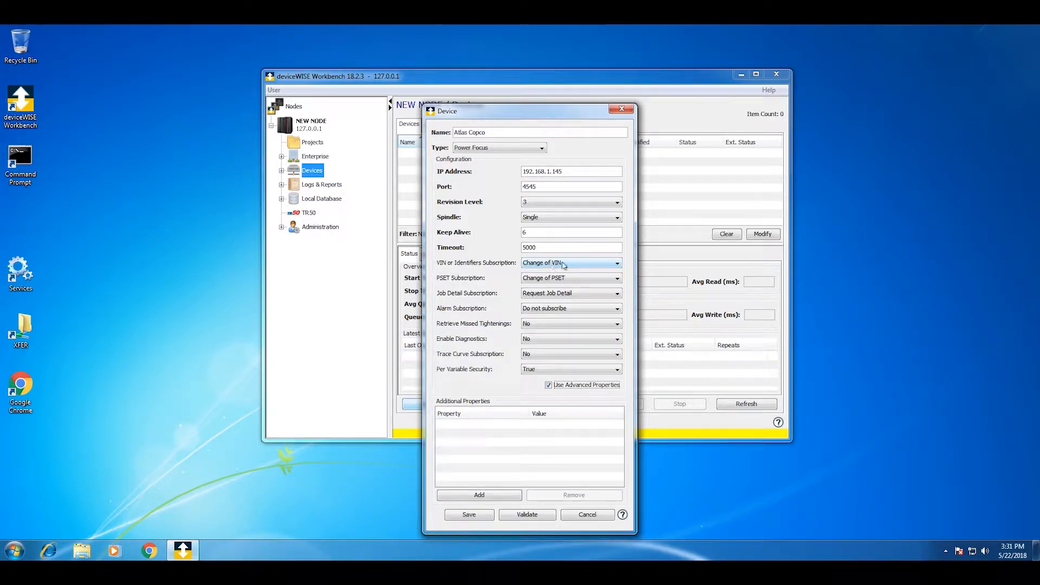
pyautogui.click(584, 266)
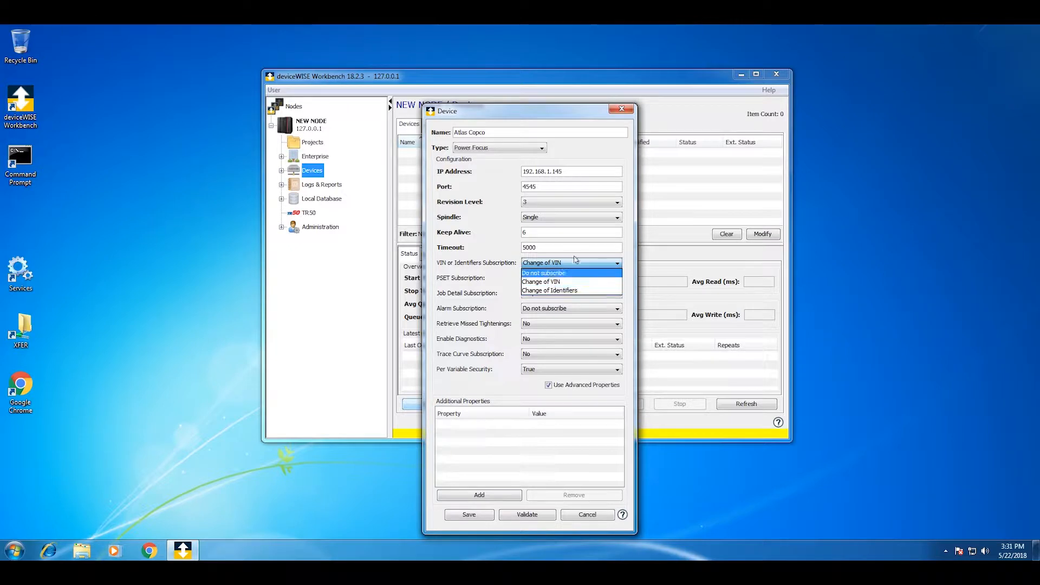
pyautogui.click(574, 260)
pyautogui.click(554, 279)
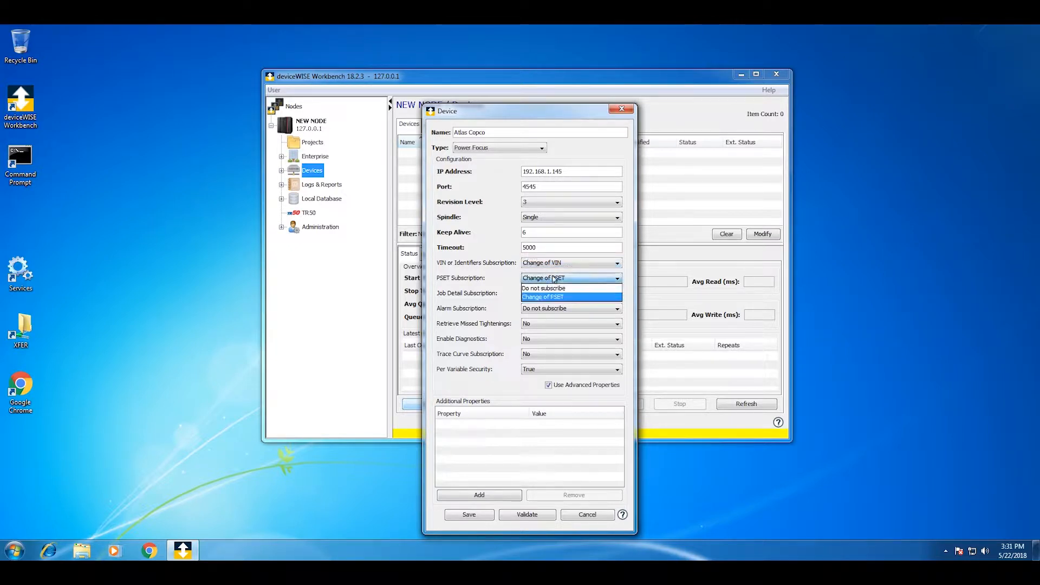
pyautogui.click(558, 286)
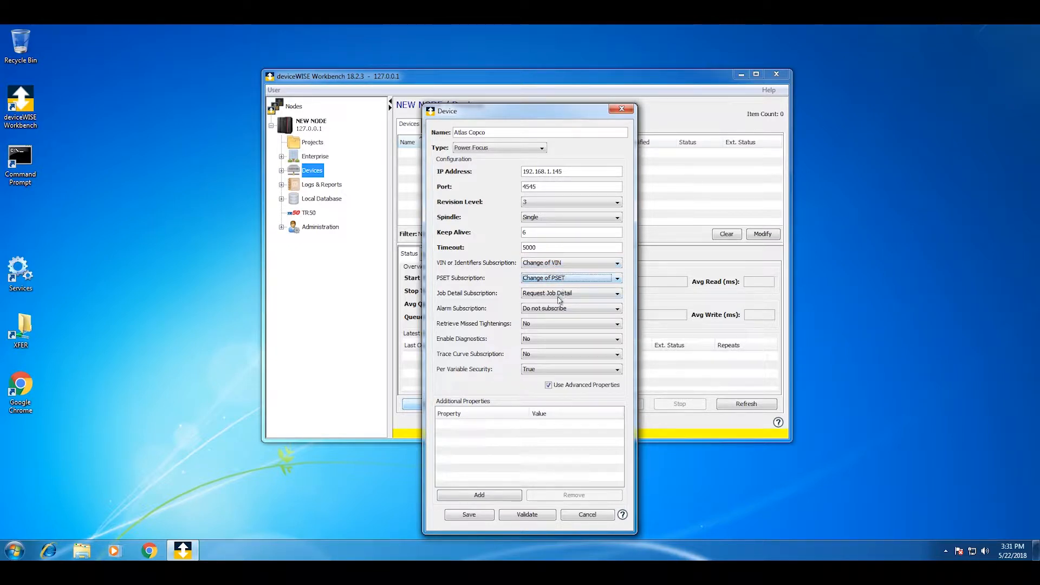
pyautogui.click(558, 294)
pyautogui.click(558, 296)
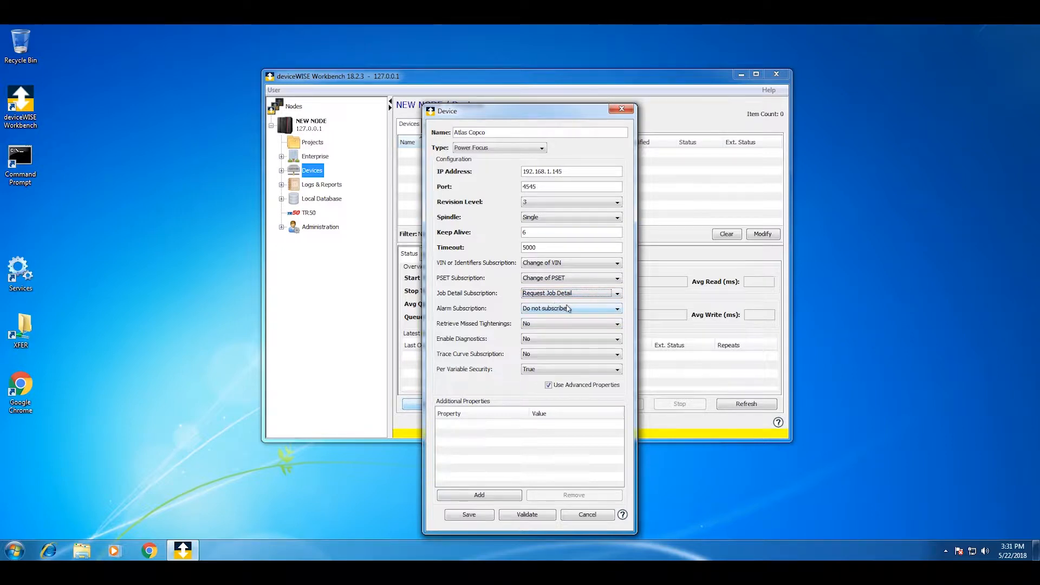
pyautogui.click(567, 308)
pyautogui.click(567, 316)
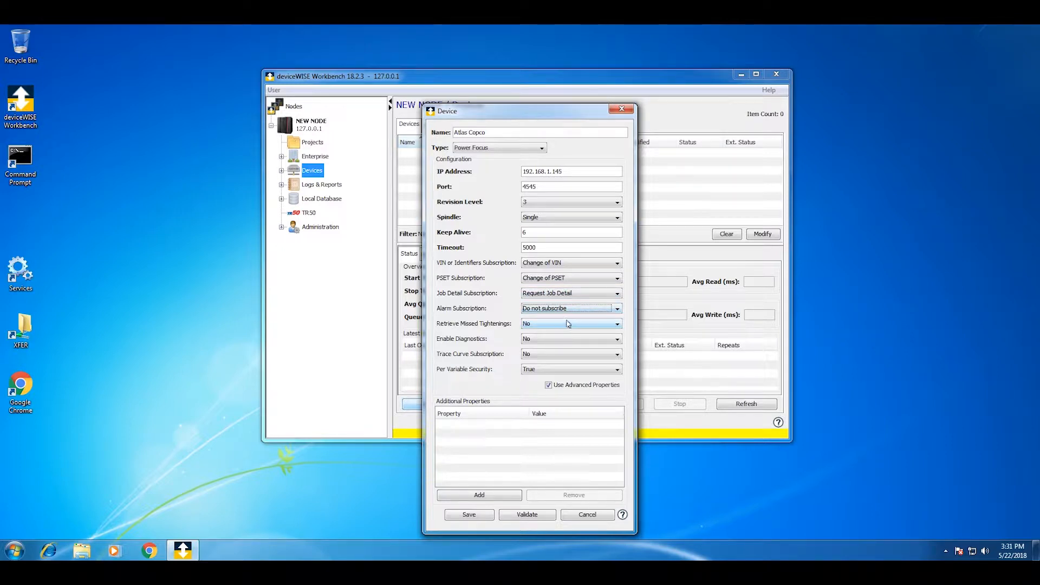
pyautogui.click(564, 323)
pyautogui.click(552, 329)
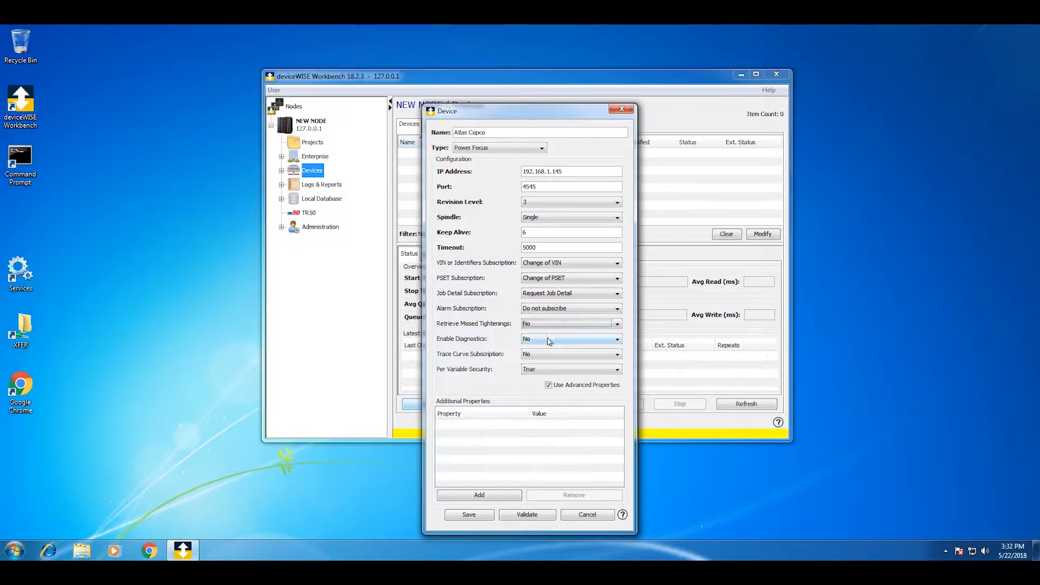
pyautogui.click(549, 340)
pyautogui.click(547, 341)
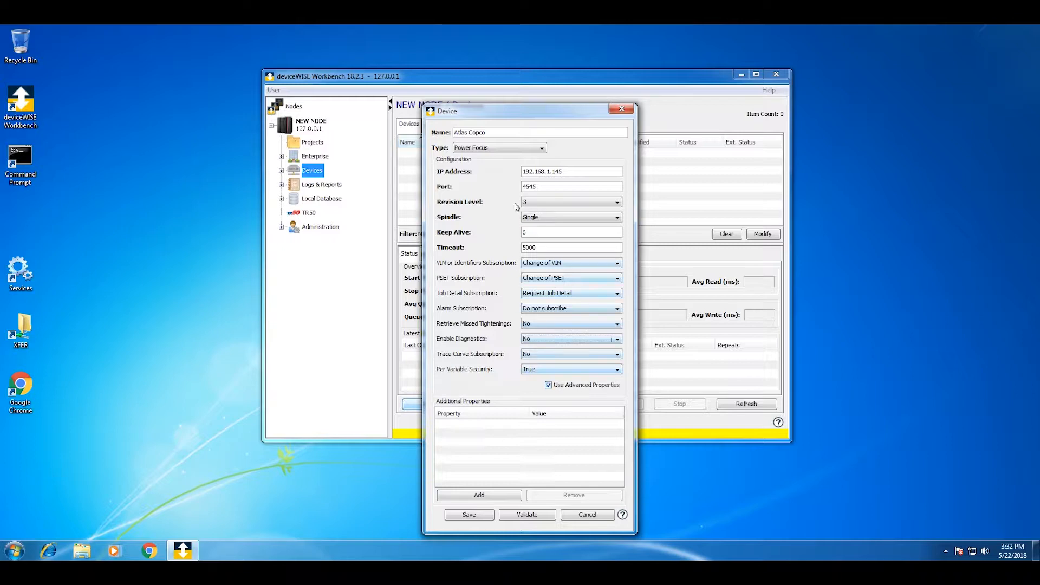
pyautogui.click(549, 386)
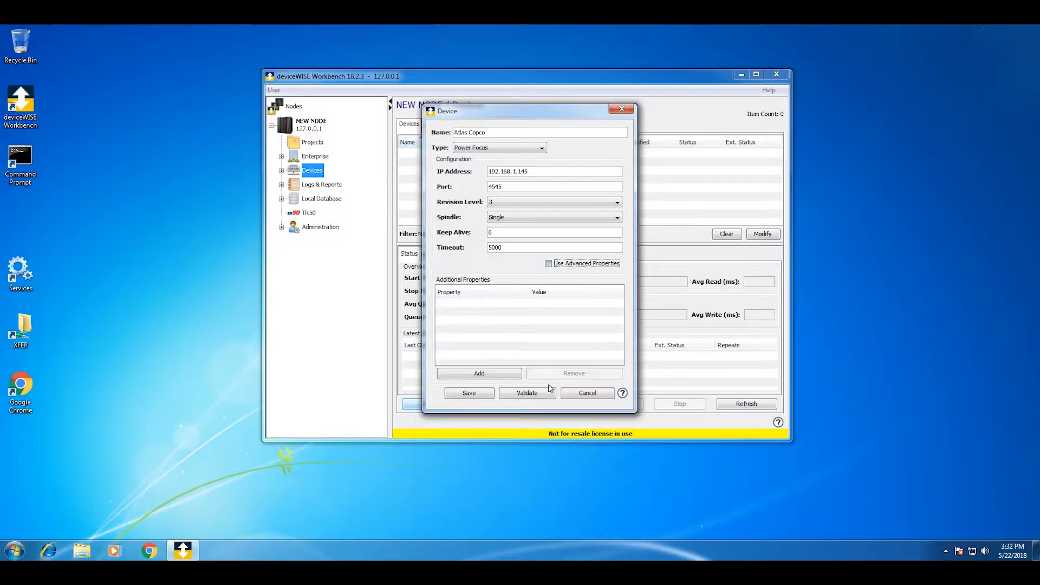
# Save the Atlas Copco device and start it
pyautogui.click(481, 396)
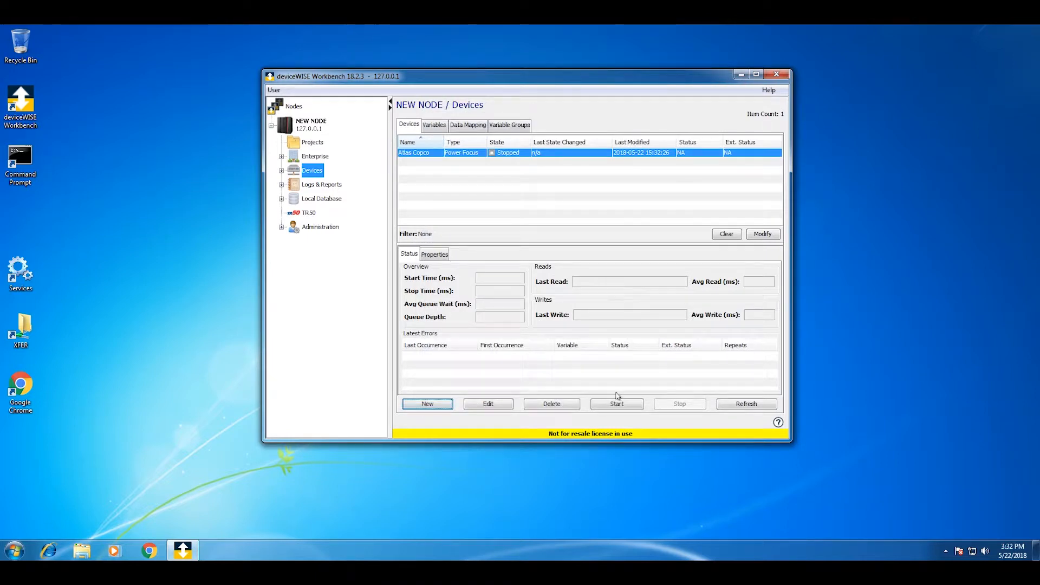
pyautogui.click(614, 405)
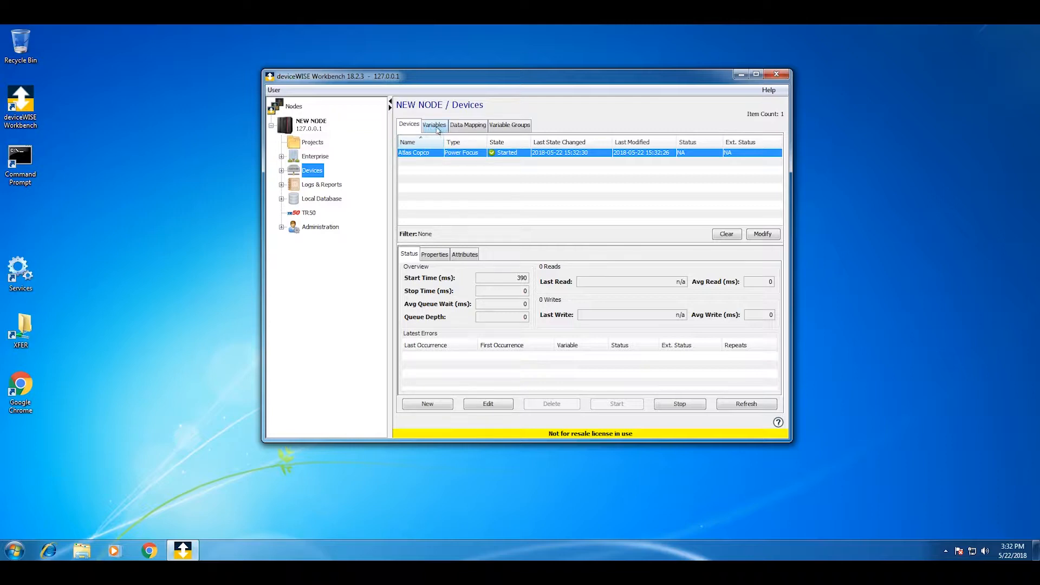
# Examine the Atlas Copco device's top-level variables, from Cell ID, Channel ID and Controller Name to Last Message Received and Active VIN
pyautogui.click(282, 171)
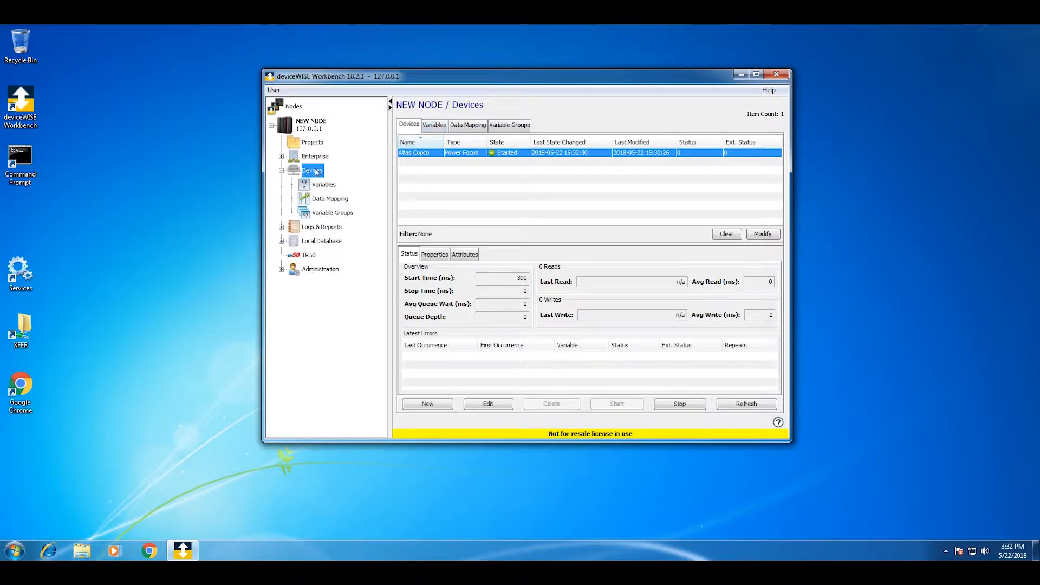
pyautogui.click(323, 185)
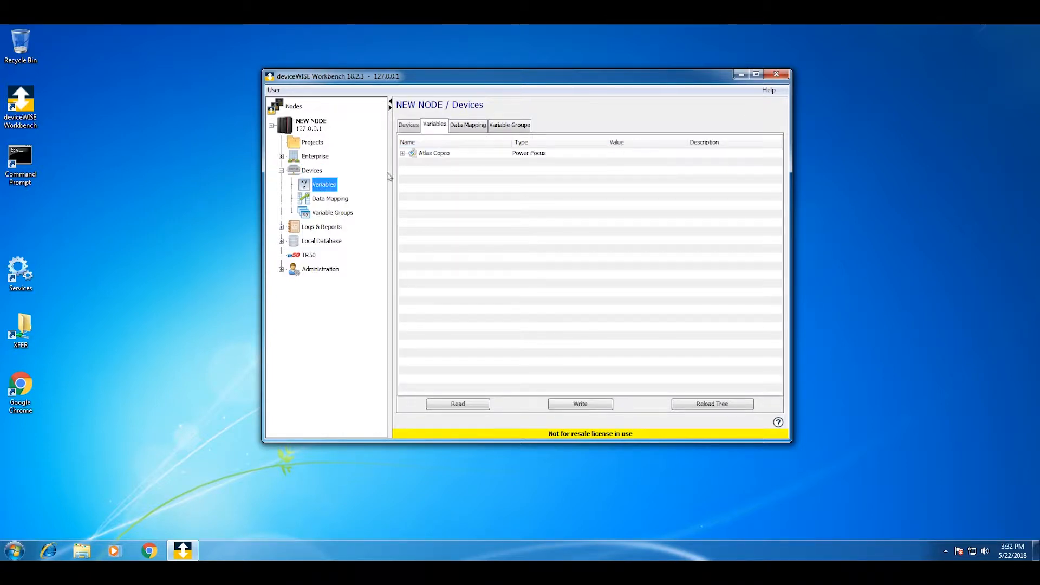
pyautogui.click(431, 155)
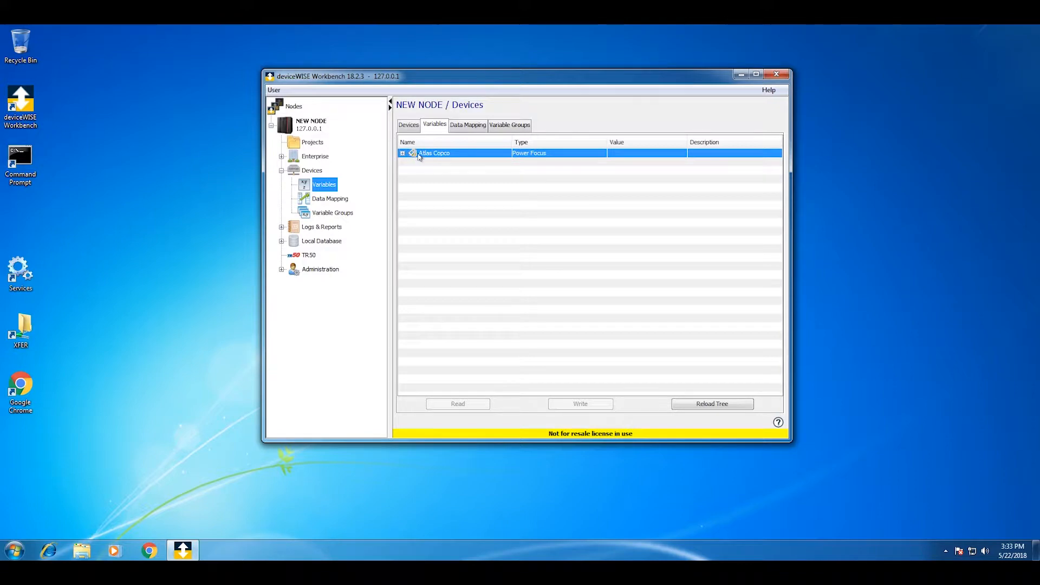
pyautogui.click(403, 154)
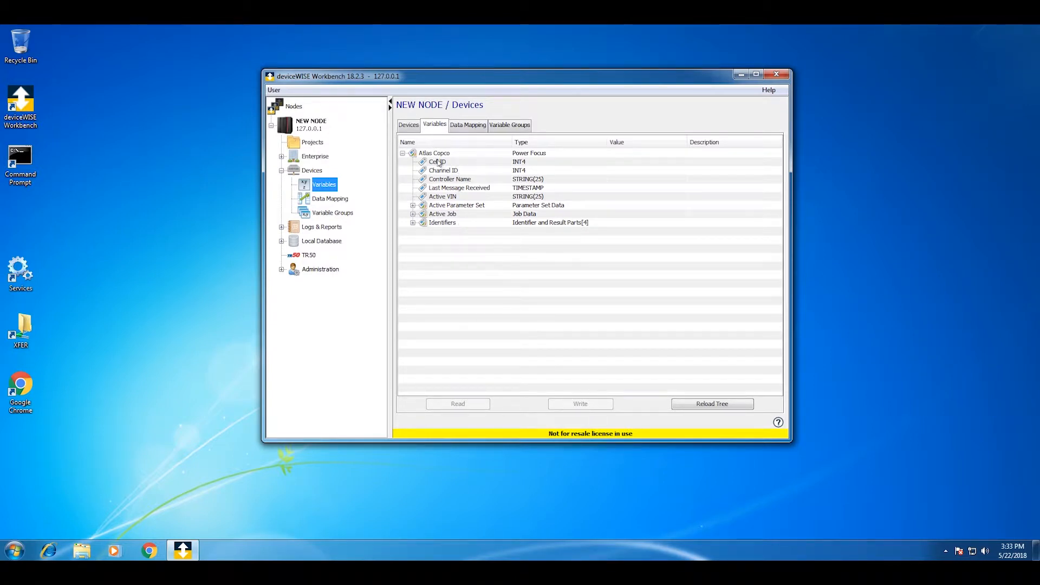
pyautogui.click(463, 164)
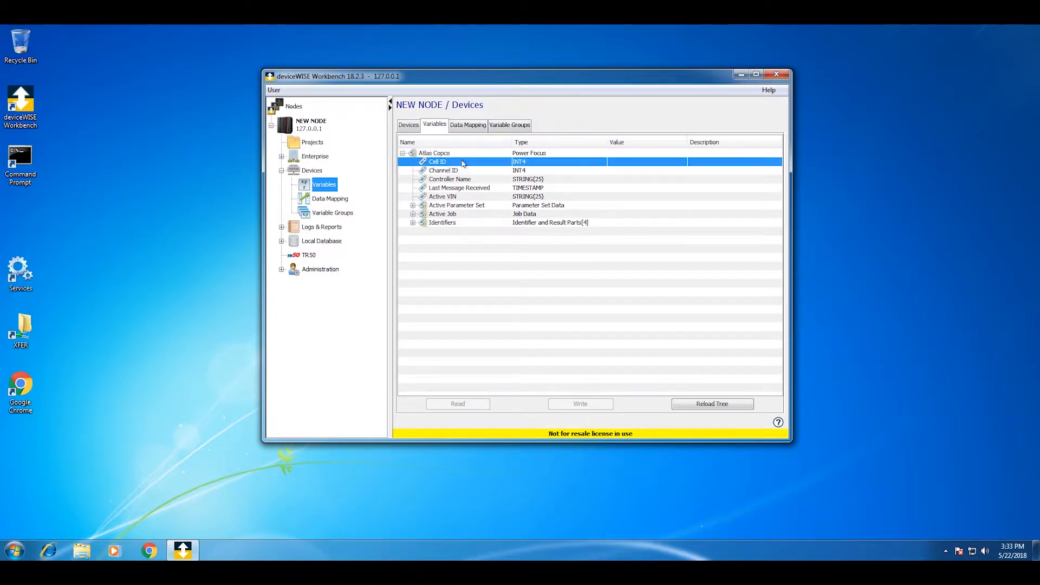
pyautogui.click(465, 172)
pyautogui.click(485, 180)
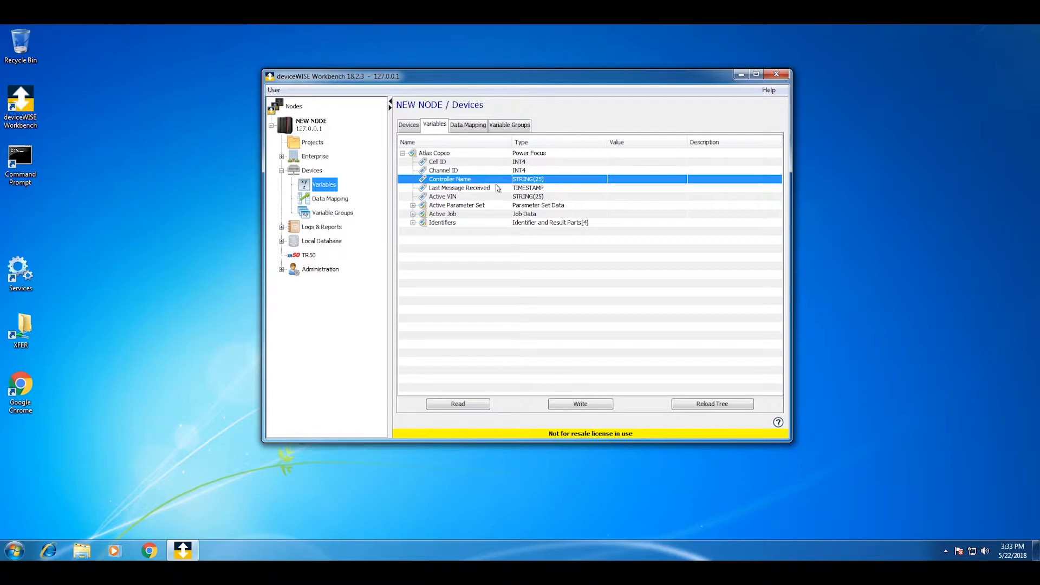
pyautogui.click(499, 188)
pyautogui.click(491, 197)
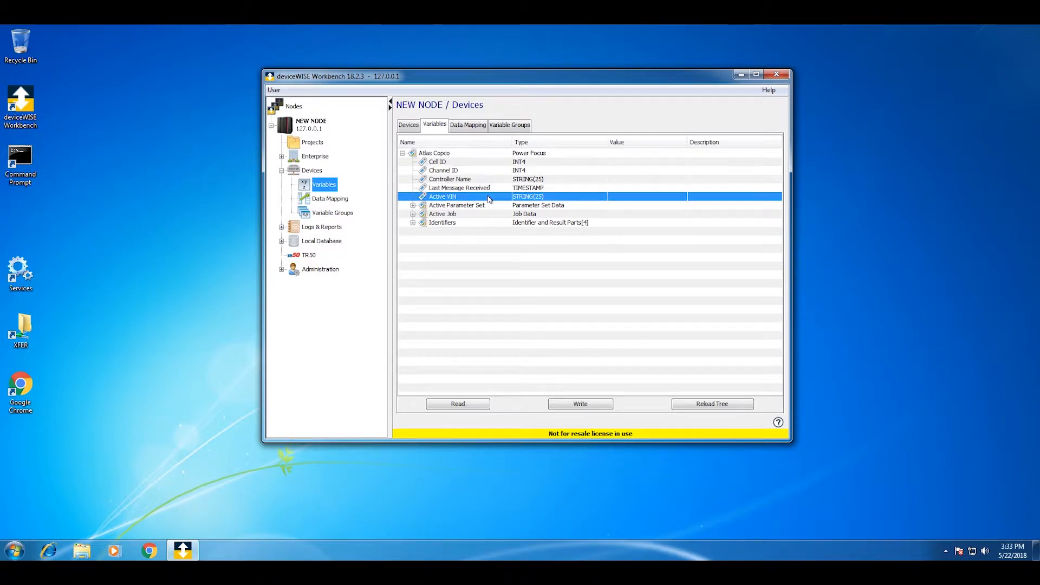
# Examine the variables inside the Active Parameter Set, Active Job and Identifiers structures
pyautogui.click(412, 206)
pyautogui.click(413, 205)
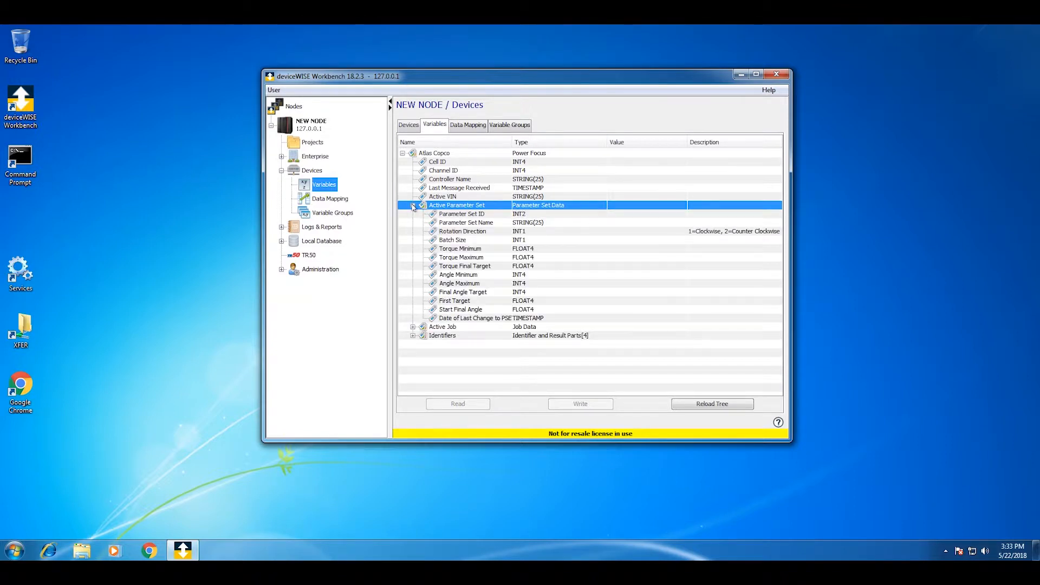
pyautogui.click(413, 206)
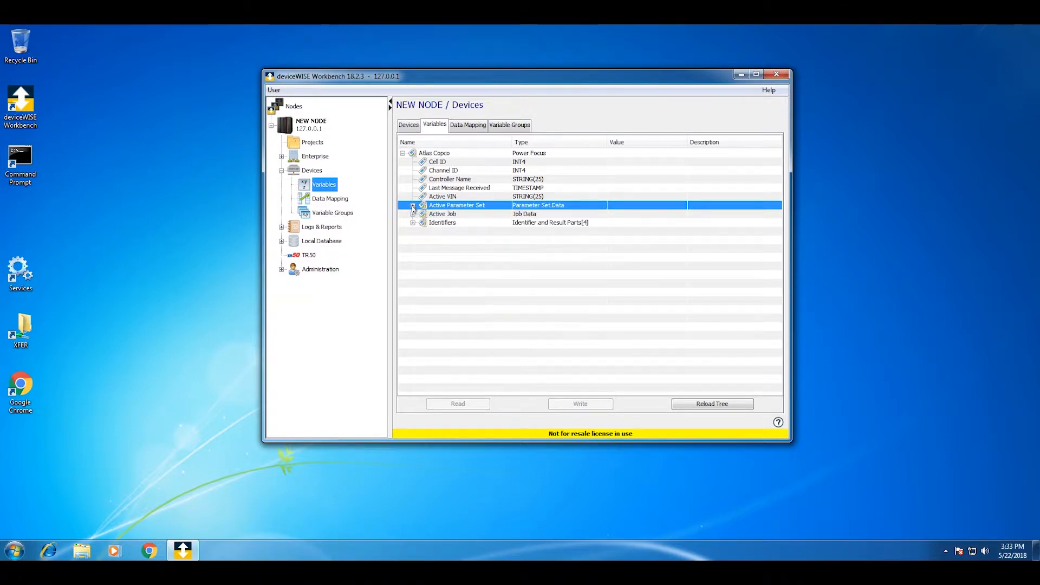
pyautogui.click(413, 214)
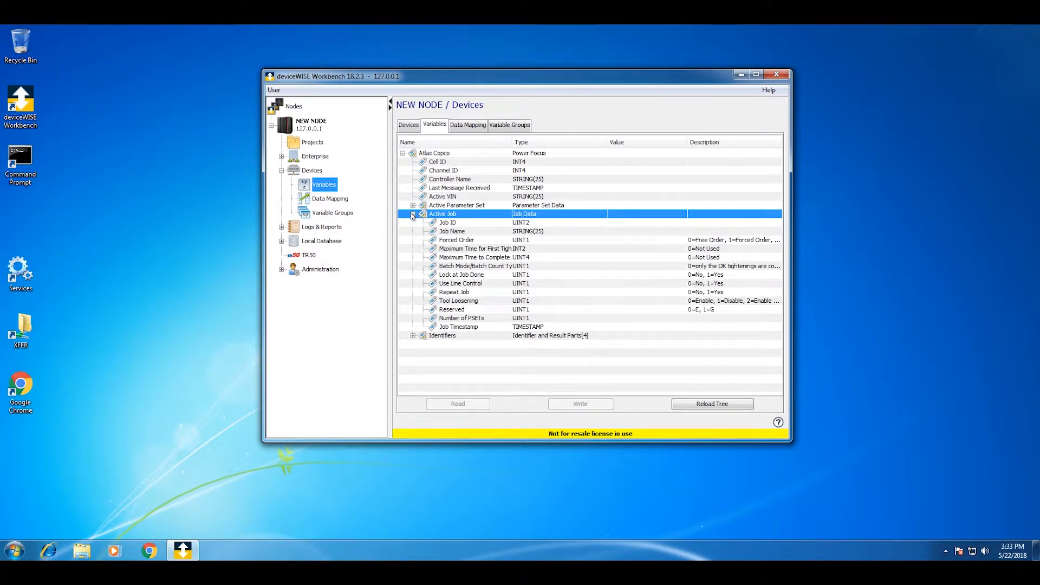
pyautogui.click(413, 214)
pyautogui.click(413, 223)
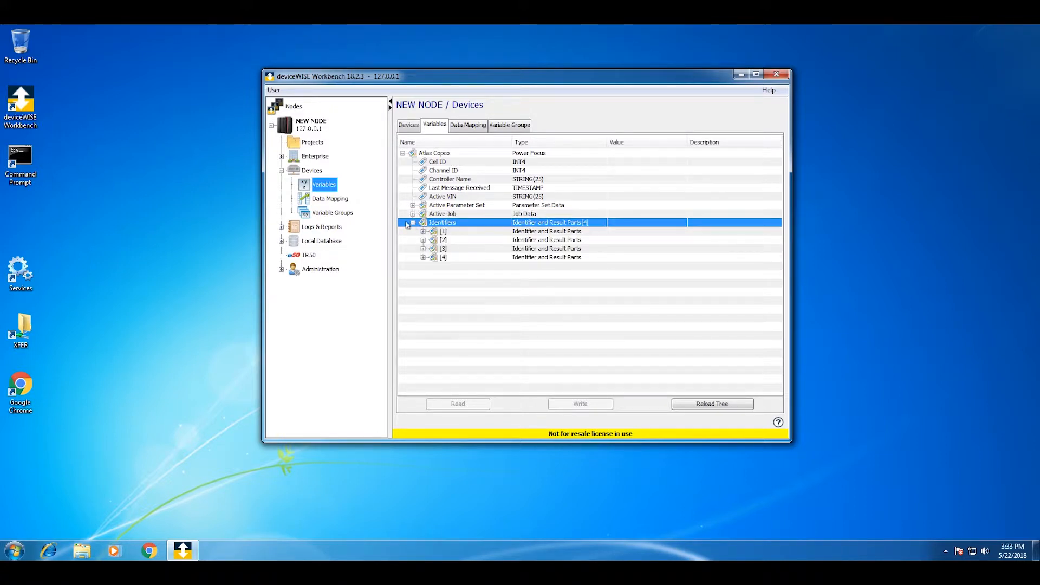
# Open the Atlas Copco device for editing and show its advanced properties
pyautogui.click(413, 223)
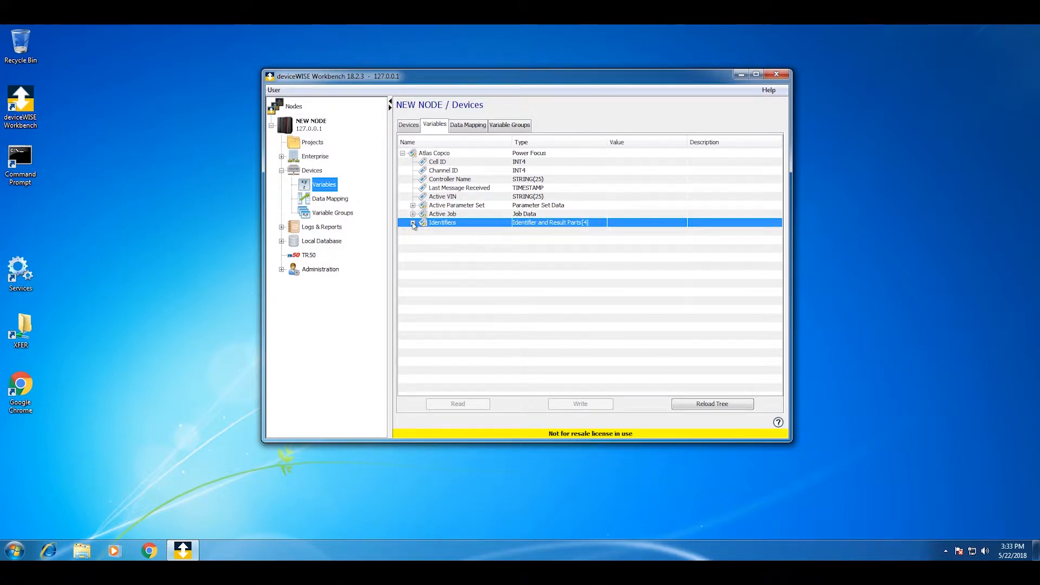
pyautogui.click(409, 126)
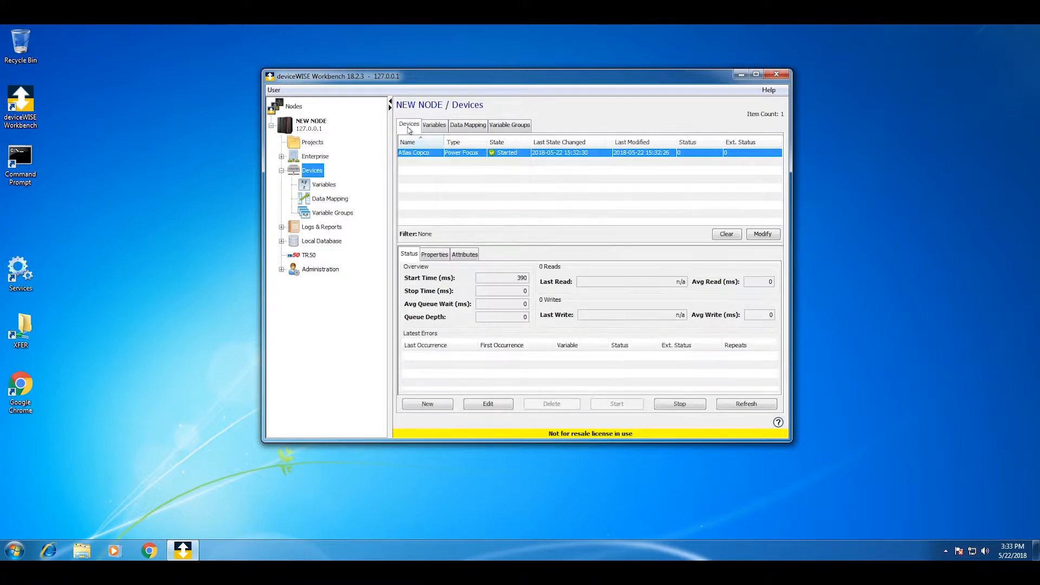
pyautogui.doubleClick(428, 154)
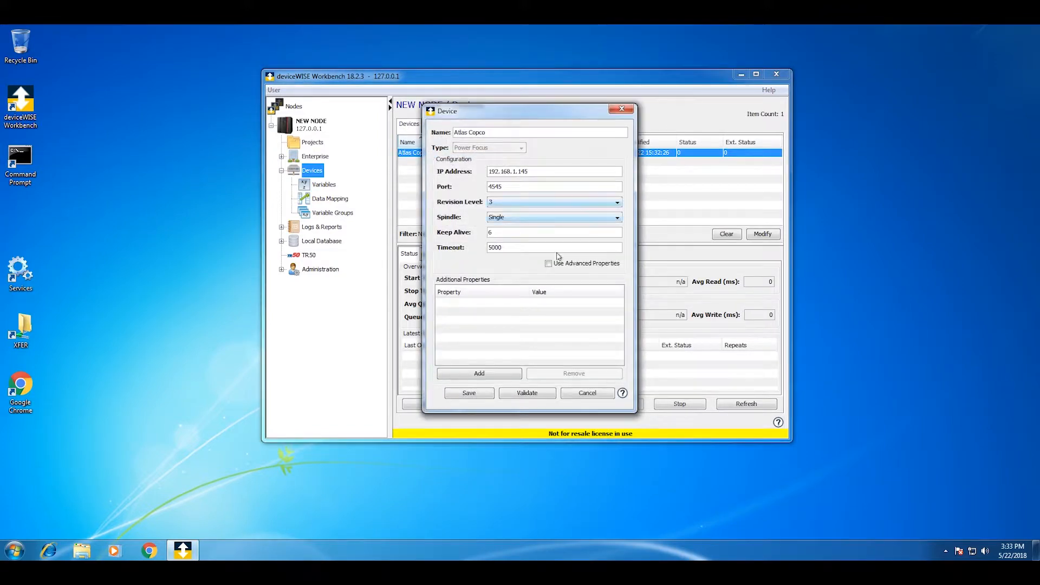
pyautogui.click(549, 263)
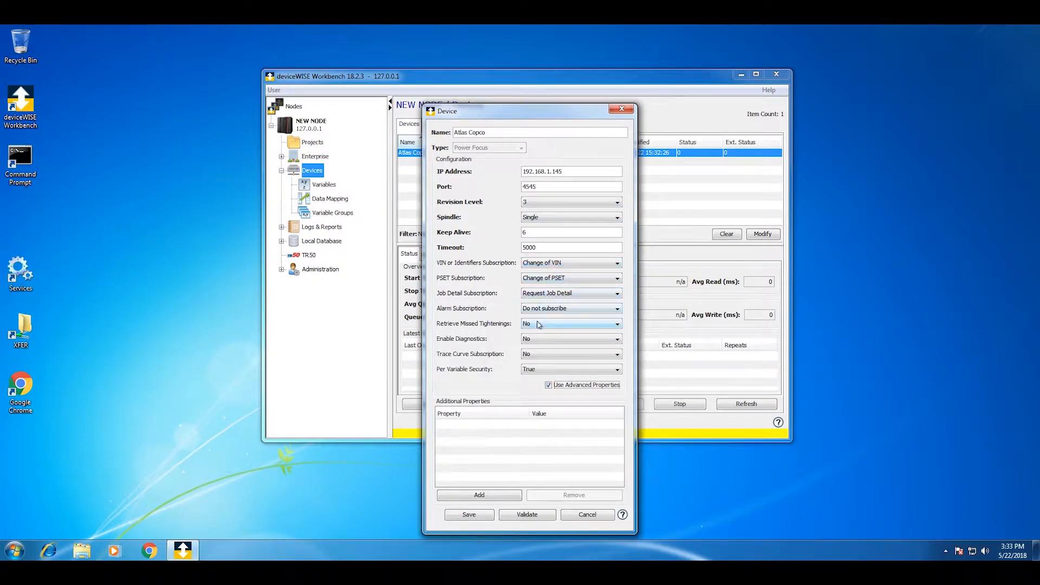
# Set Retrieve Missed Tightenings, Enable Diagnostics and Trace Curve Subscription to Yes, and save the device, allowing it to restart
pyautogui.click(539, 324)
pyautogui.click(540, 342)
pyautogui.click(540, 342)
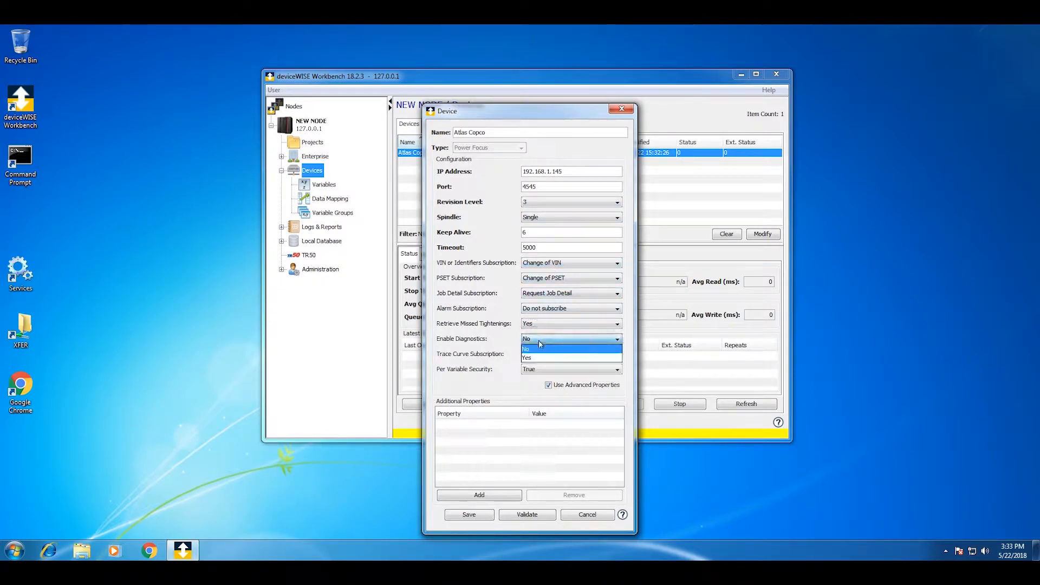
pyautogui.click(539, 358)
pyautogui.click(538, 353)
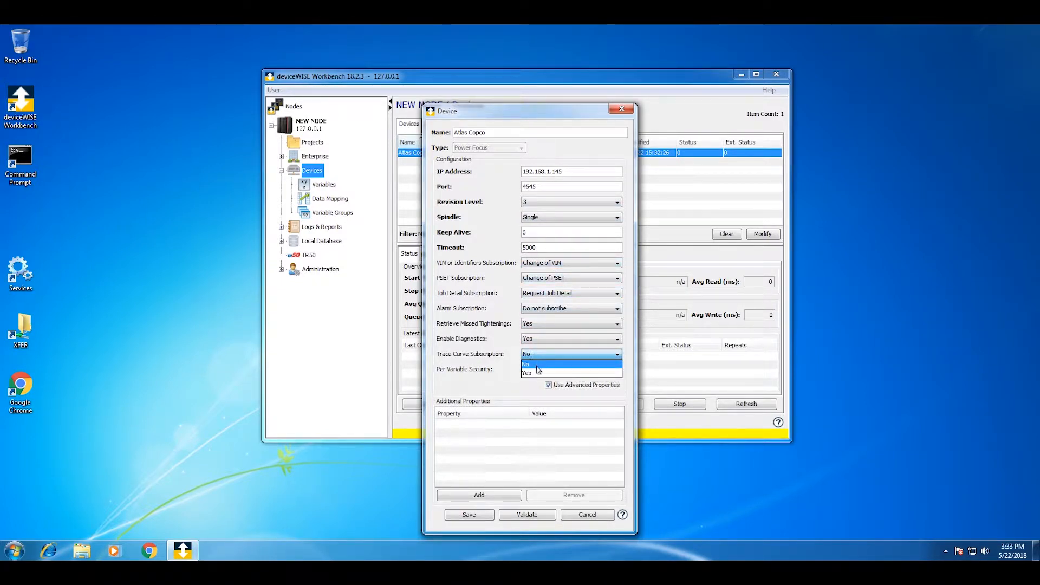
pyautogui.click(538, 373)
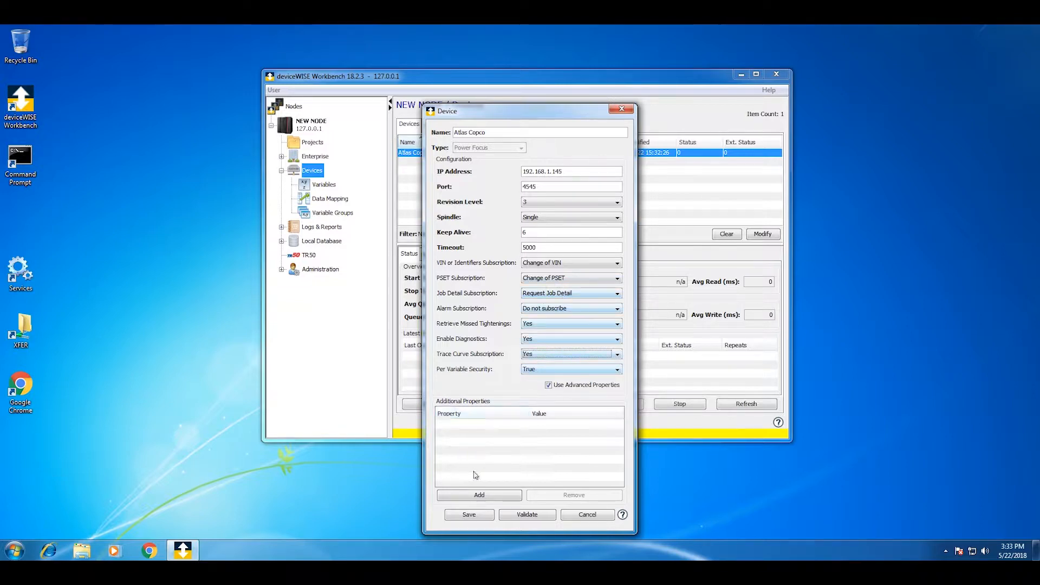
pyautogui.click(478, 515)
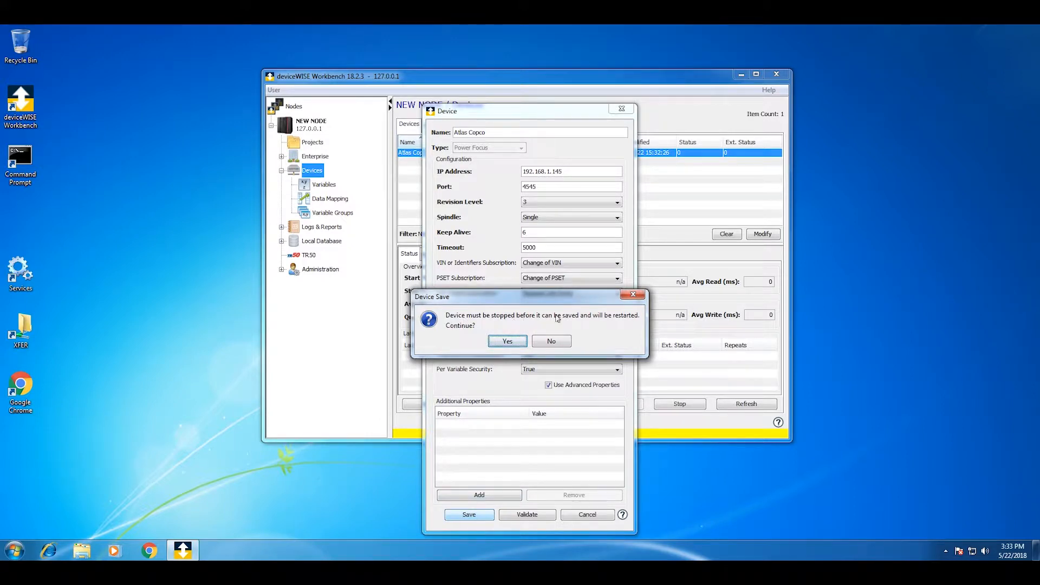
pyautogui.click(507, 341)
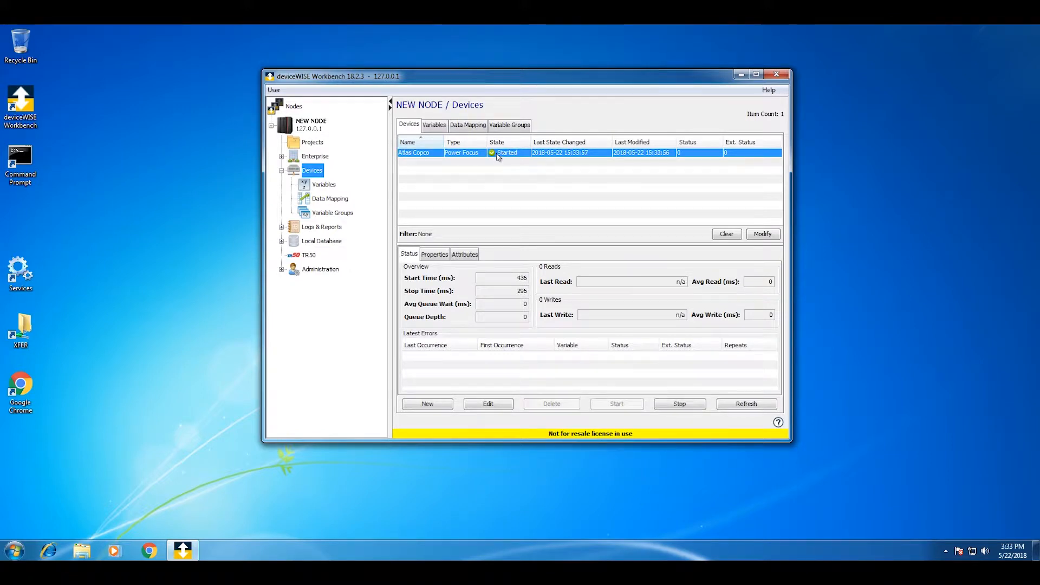
# Examine the Atlas Copco device's Diagnostics variables, including the contents of the Subscriptions and Other structures
pyautogui.click(436, 124)
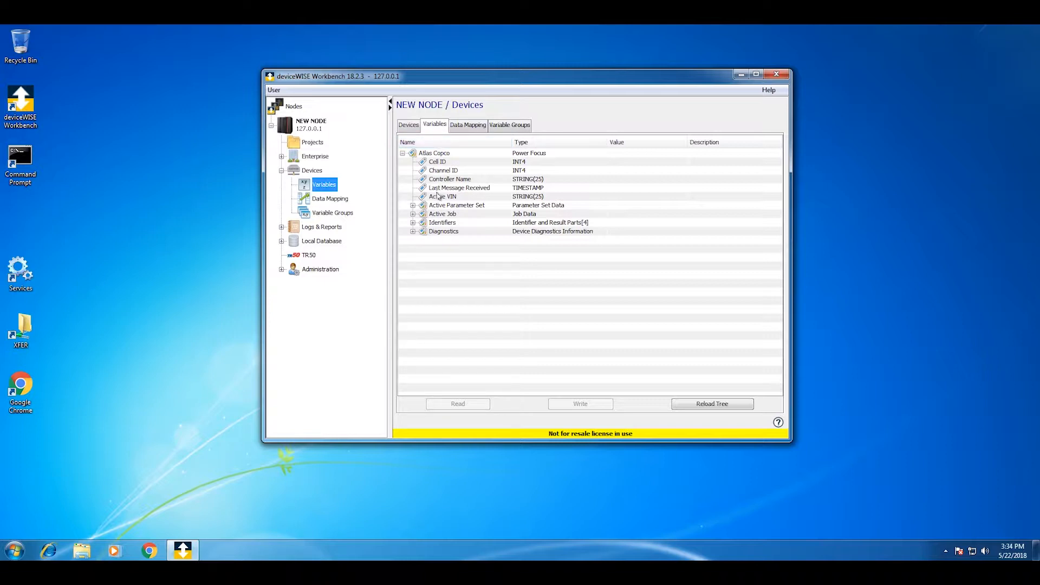
pyautogui.click(434, 233)
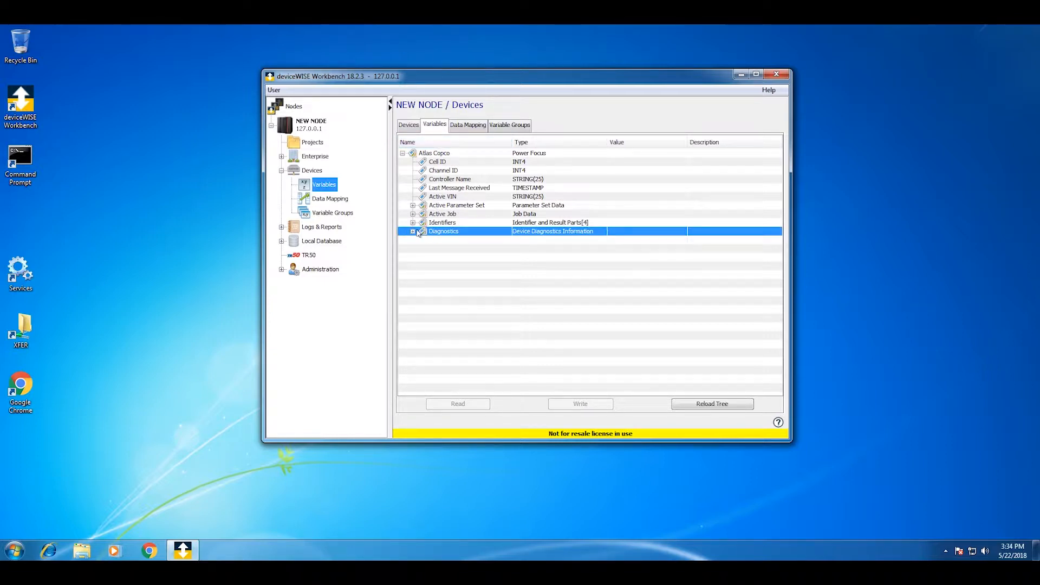
pyautogui.click(414, 232)
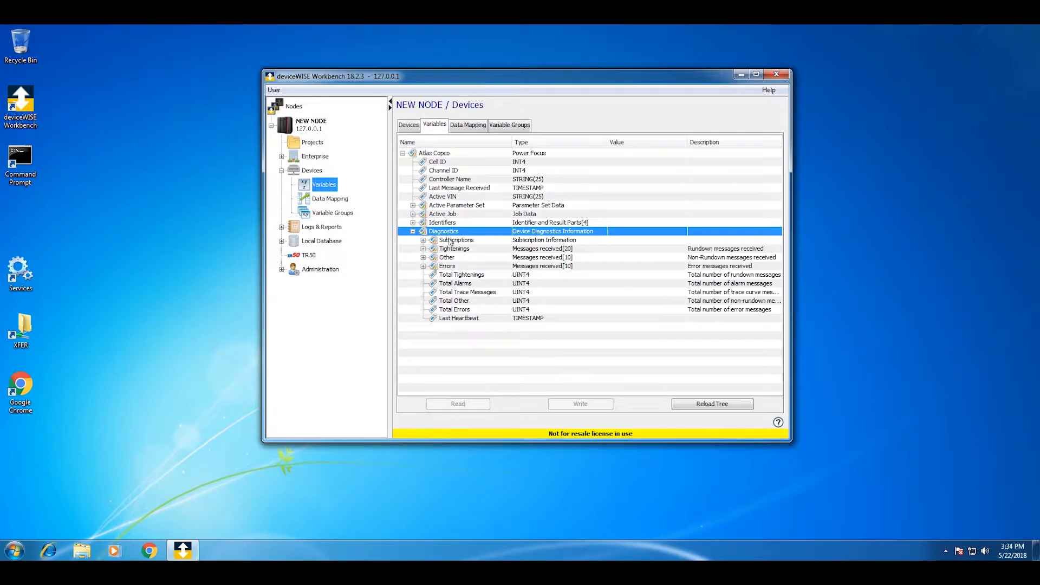
pyautogui.click(456, 240)
pyautogui.click(423, 240)
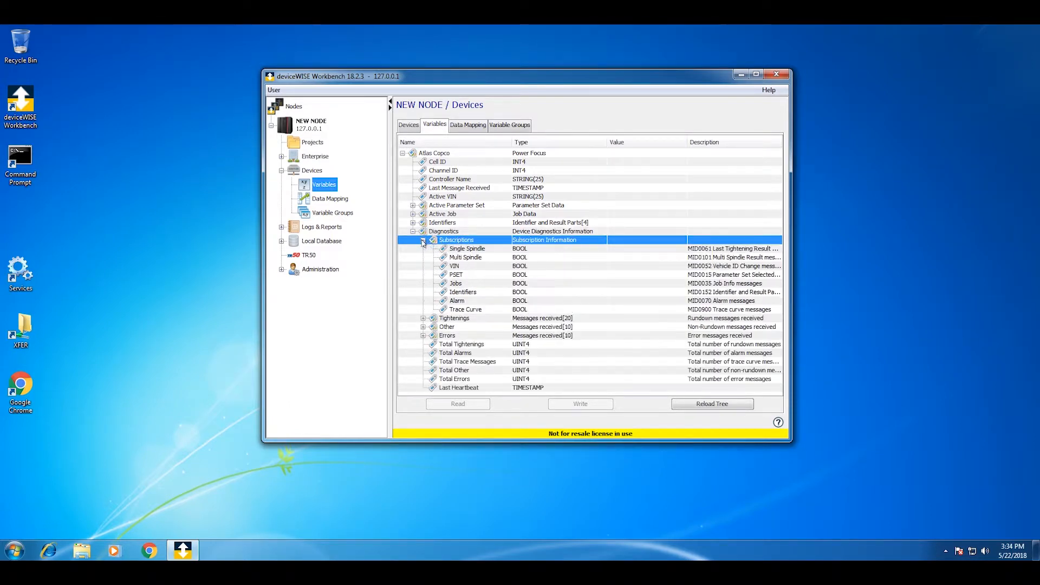
pyautogui.click(424, 241)
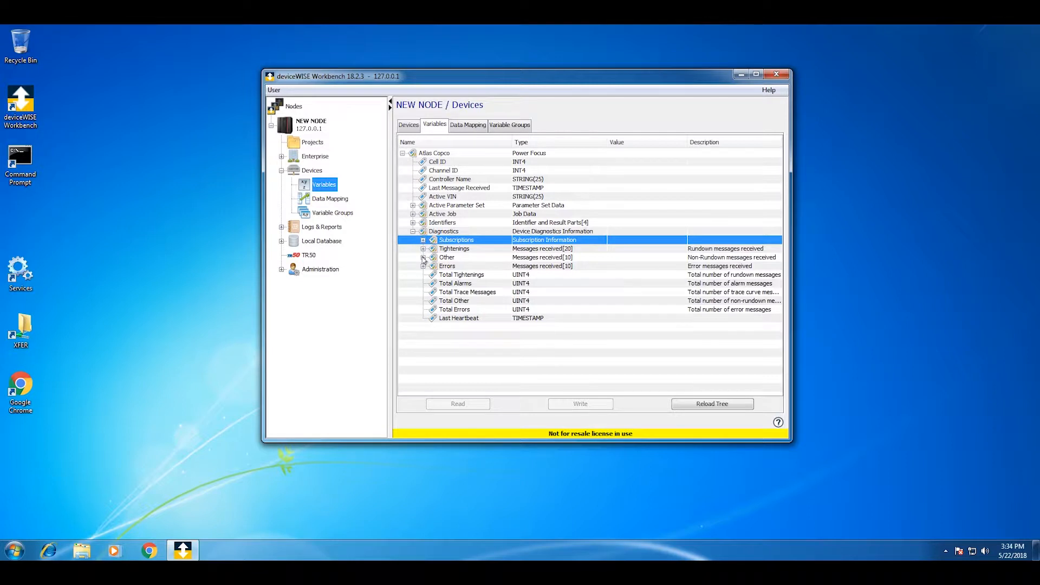
pyautogui.click(423, 258)
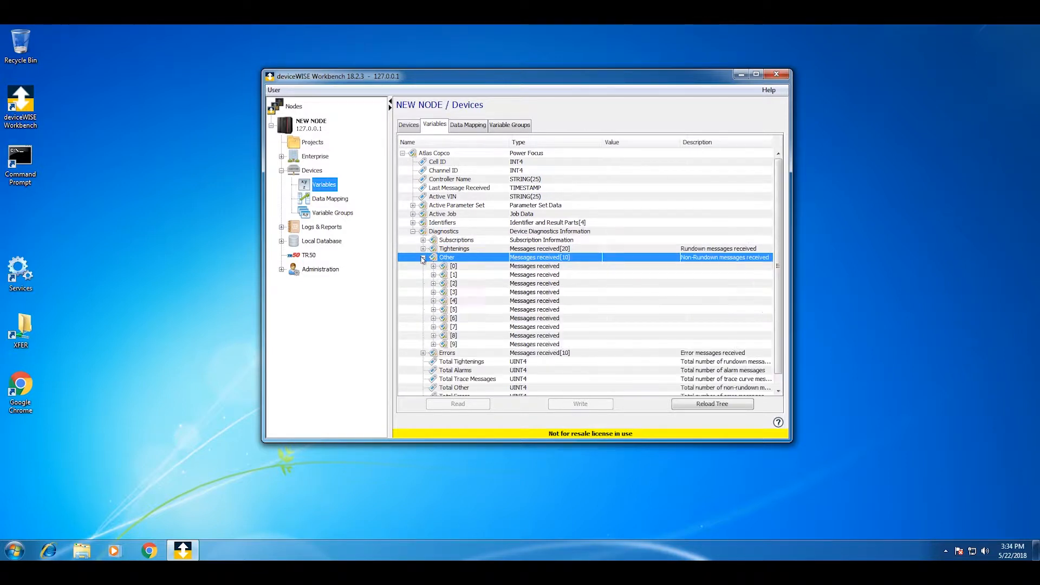
pyautogui.click(423, 258)
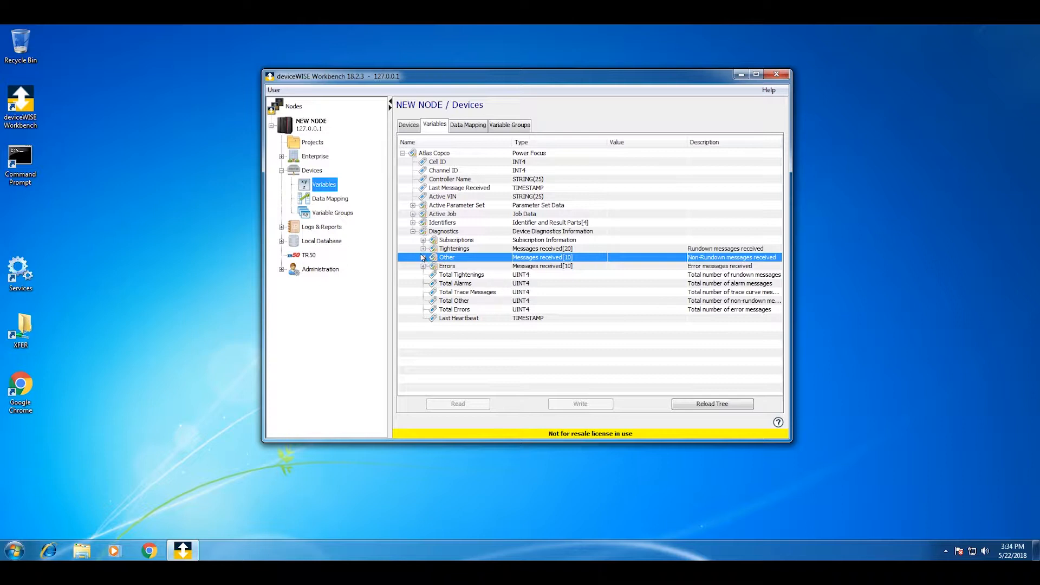
# Examine the Diagnostics message totals, from Total Tightenings to Total Errors, and Last Heartbeat, and collapse the Atlas Copco variable tree
pyautogui.click(461, 274)
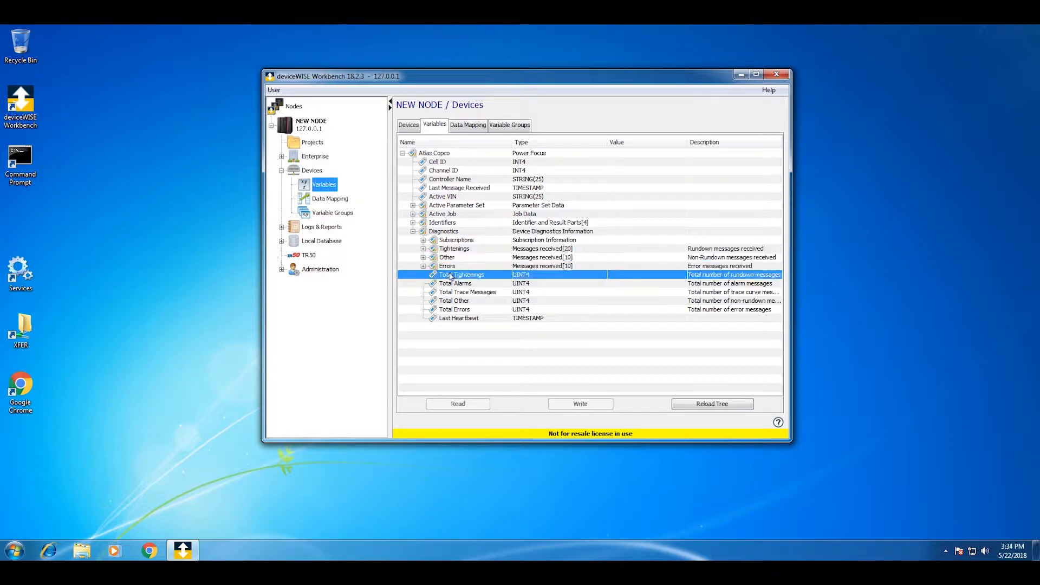
pyautogui.keyDown('shift'); pyautogui.click(463, 308); pyautogui.keyUp('shift')
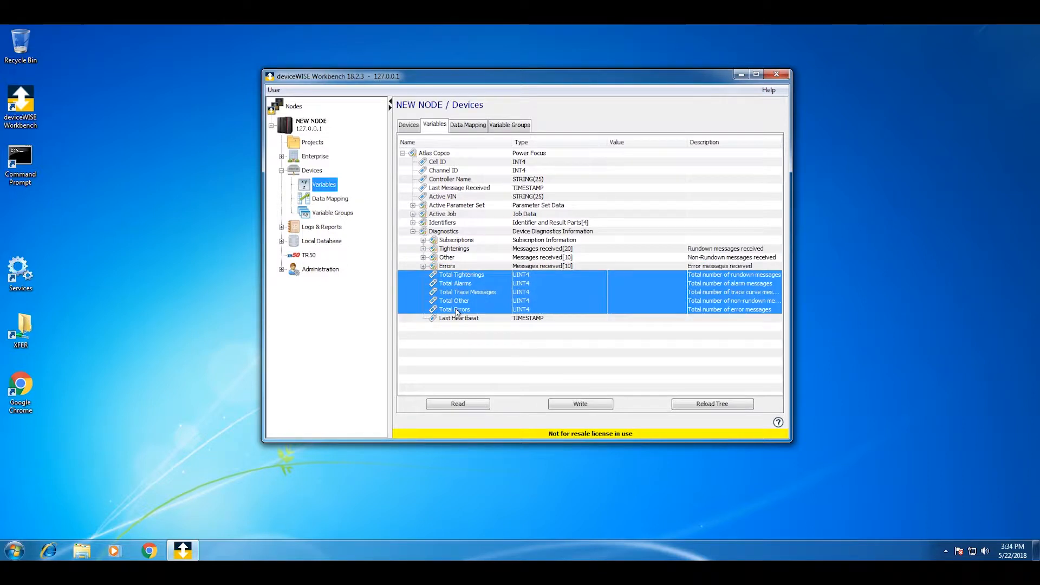
pyautogui.click(466, 276)
pyautogui.click(472, 285)
pyautogui.click(471, 293)
pyautogui.click(465, 301)
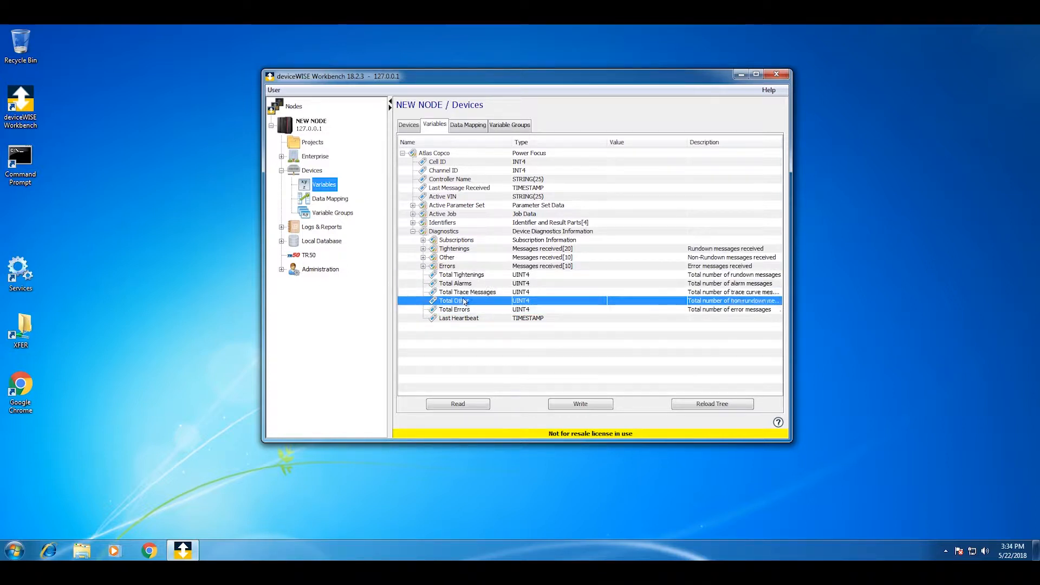
pyautogui.click(461, 319)
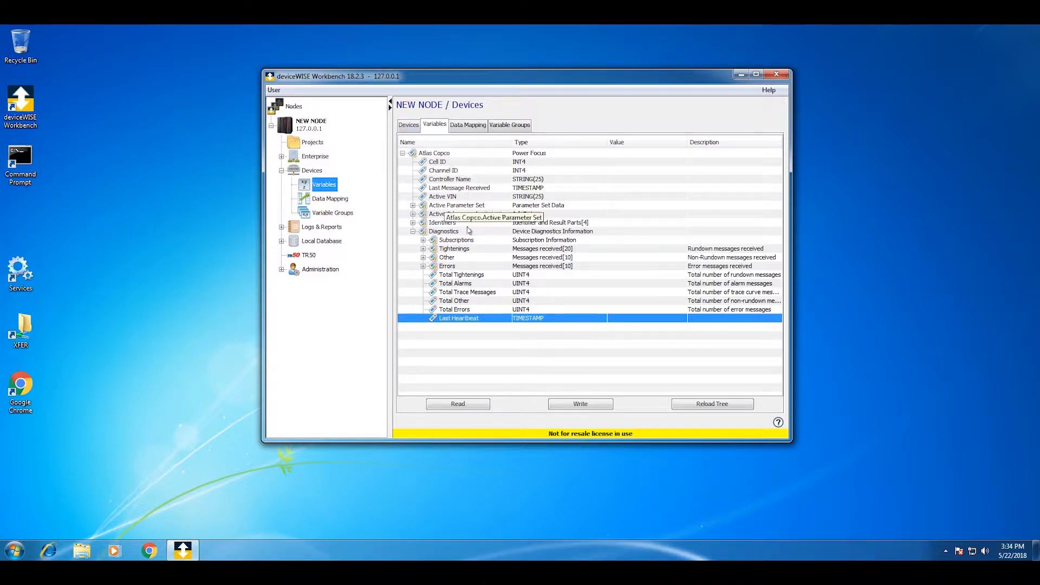
pyautogui.click(459, 179)
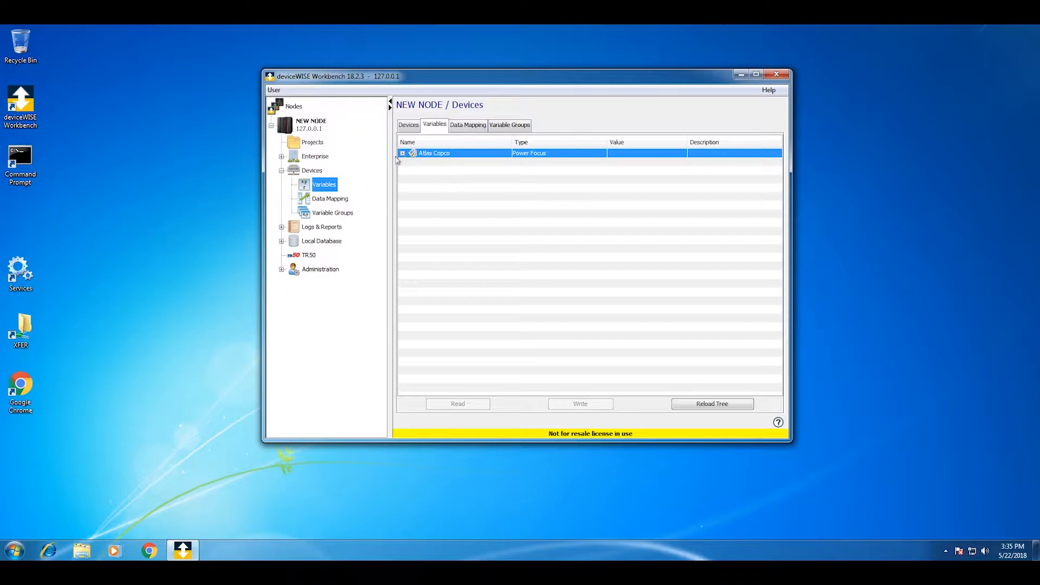
# Create a project named Atlas Copco on the node and start it
pyautogui.click(310, 143)
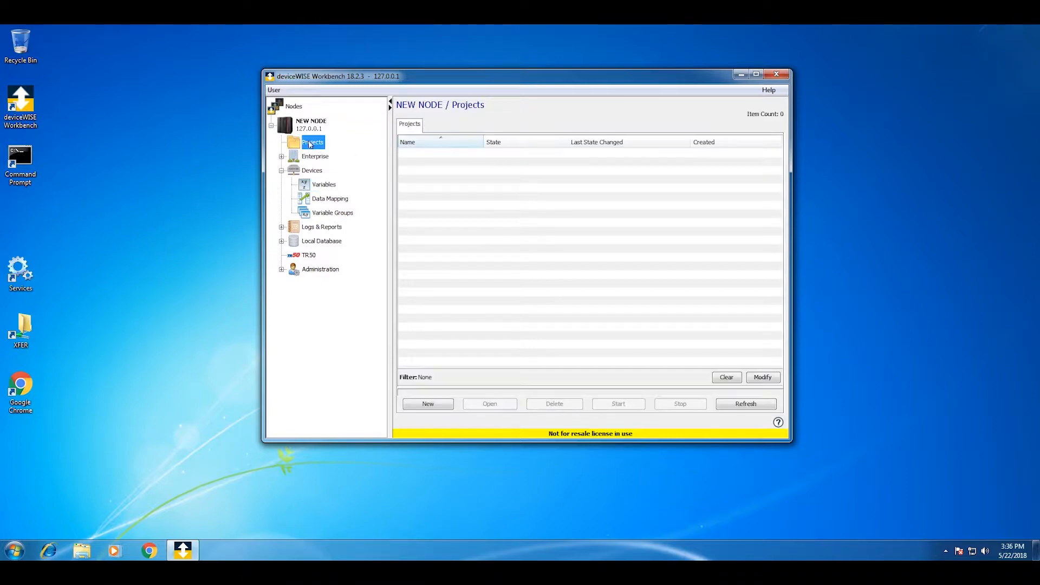
pyautogui.click(428, 404)
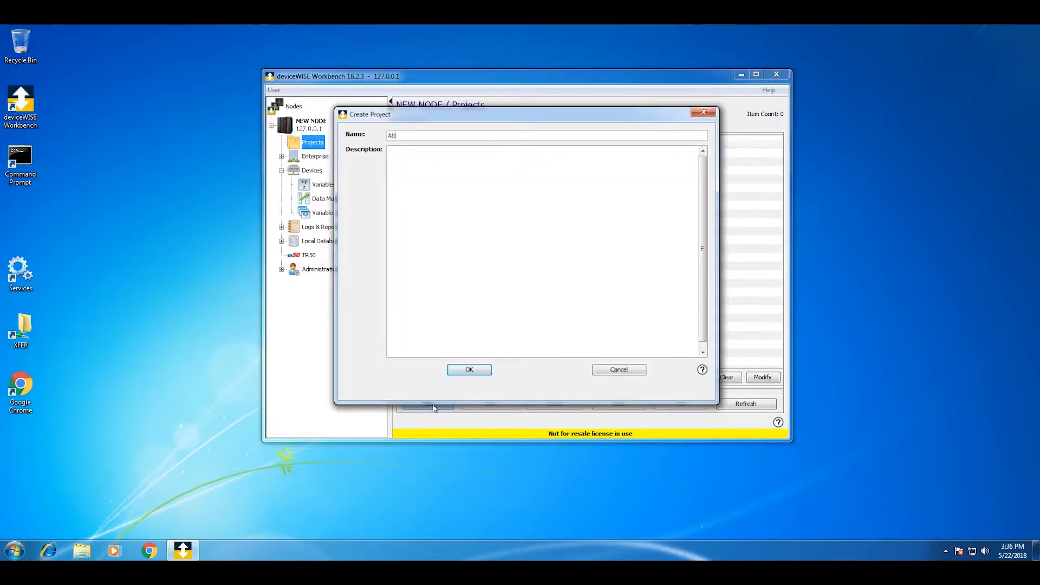
pyautogui.press('BackSpace')
pyautogui.press('BackSpace')
pyautogui.press('BackSpace')
pyautogui.press('BackSpace')
pyautogui.write('las')
pyautogui.click(469, 372)
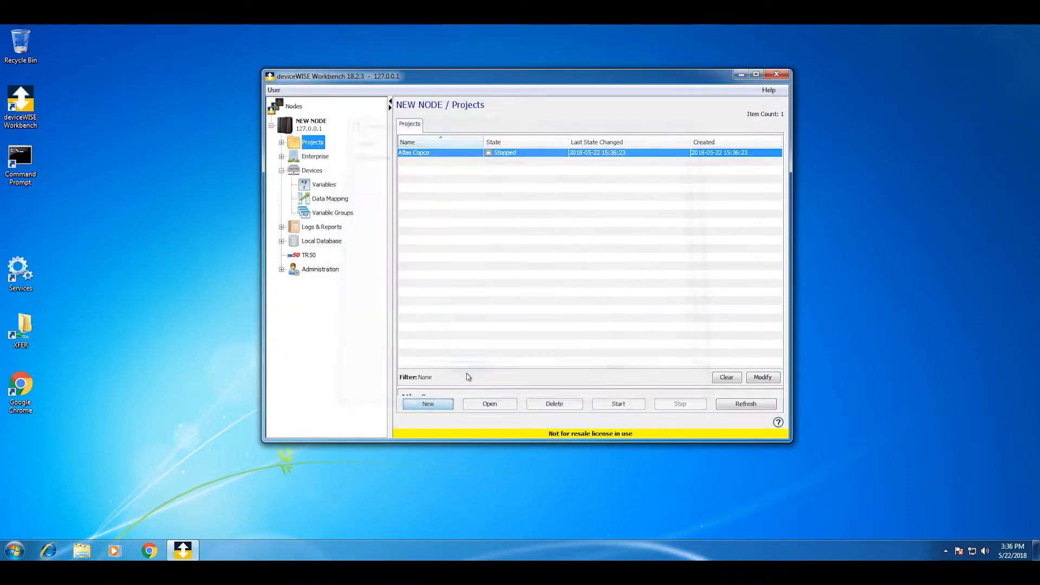
pyautogui.click(620, 407)
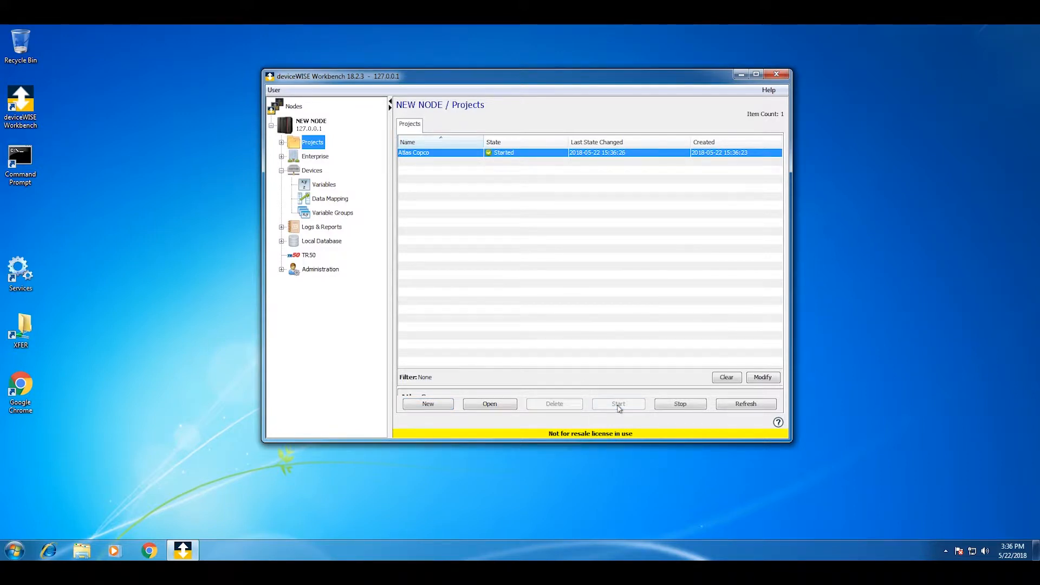
pyautogui.click(442, 157)
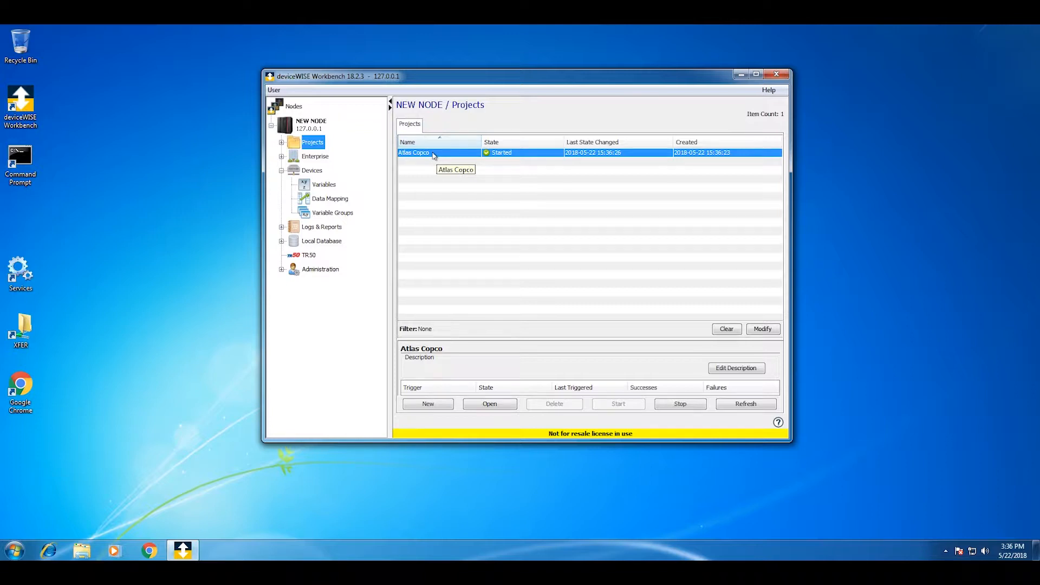
# Create a trigger named Demo Trigger in the Atlas Copco project with the On-Demand event type
pyautogui.click(282, 143)
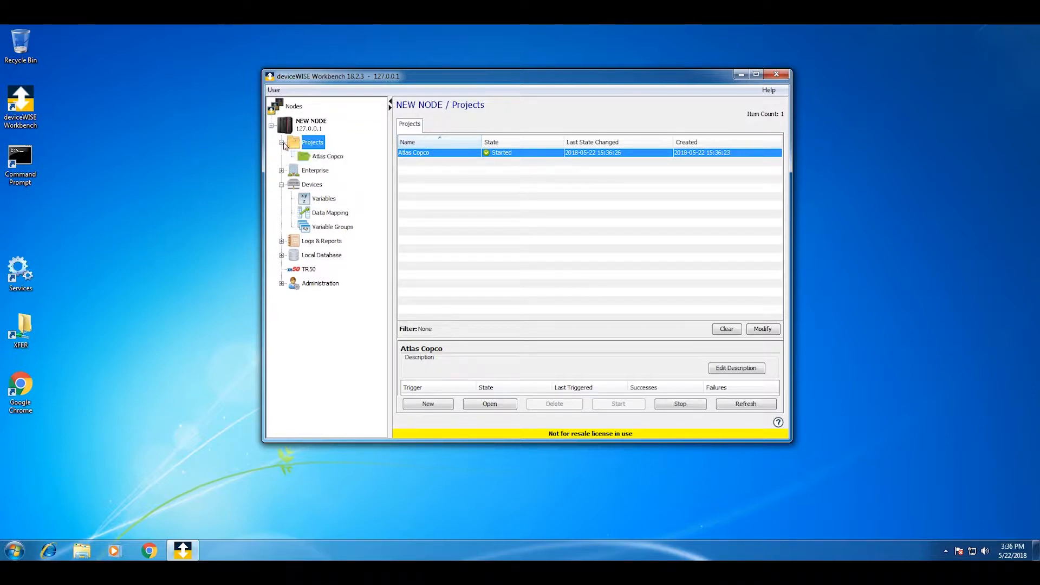
pyautogui.click(330, 157)
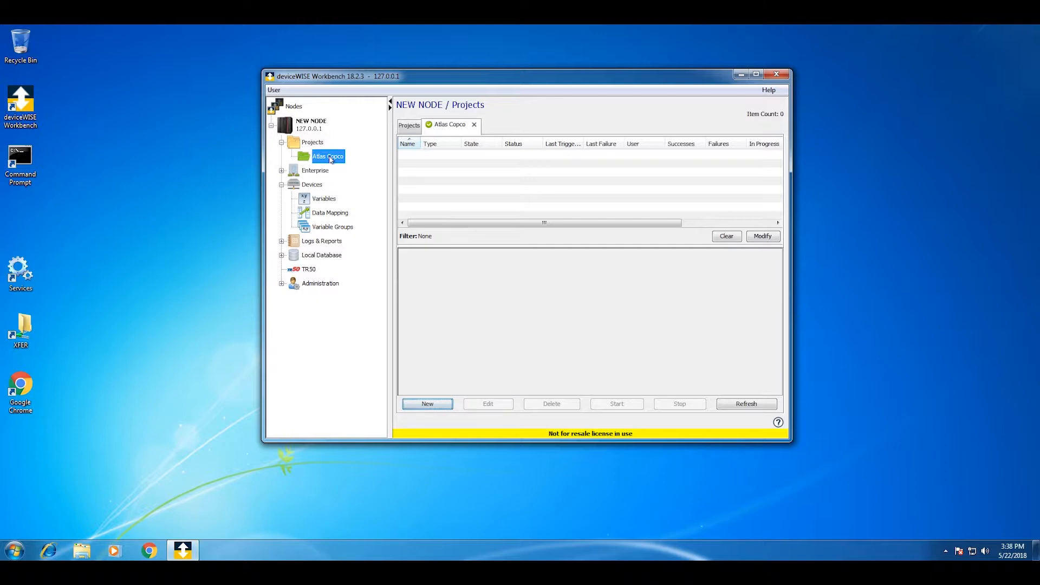
pyautogui.click(427, 404)
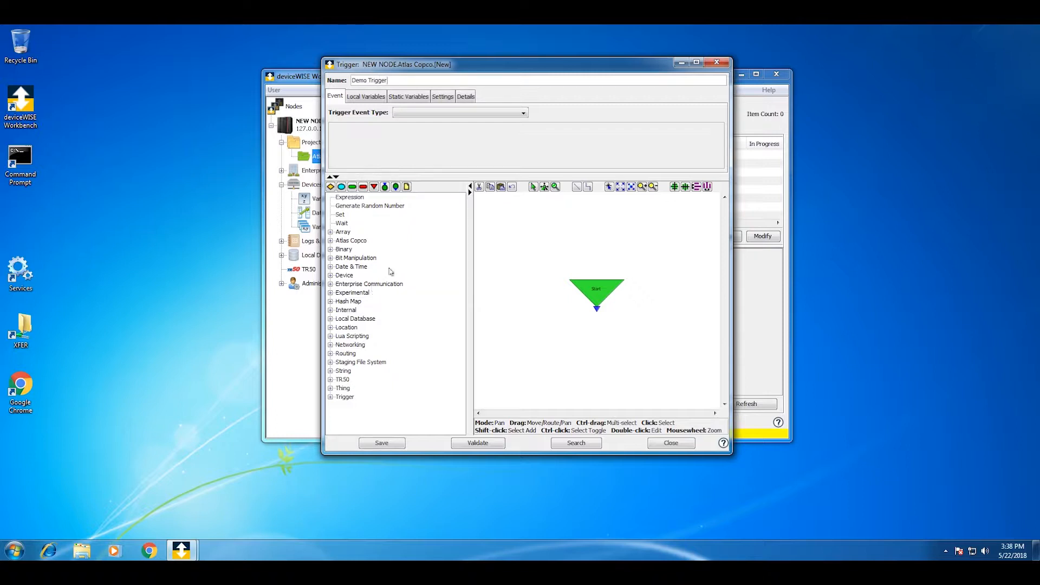
pyautogui.click(424, 119)
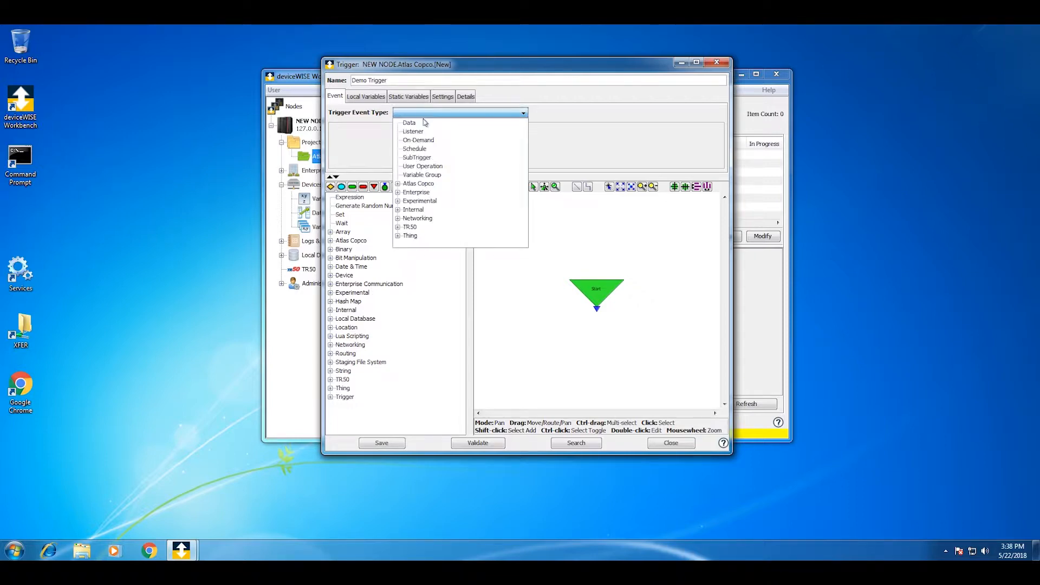
pyautogui.click(418, 140)
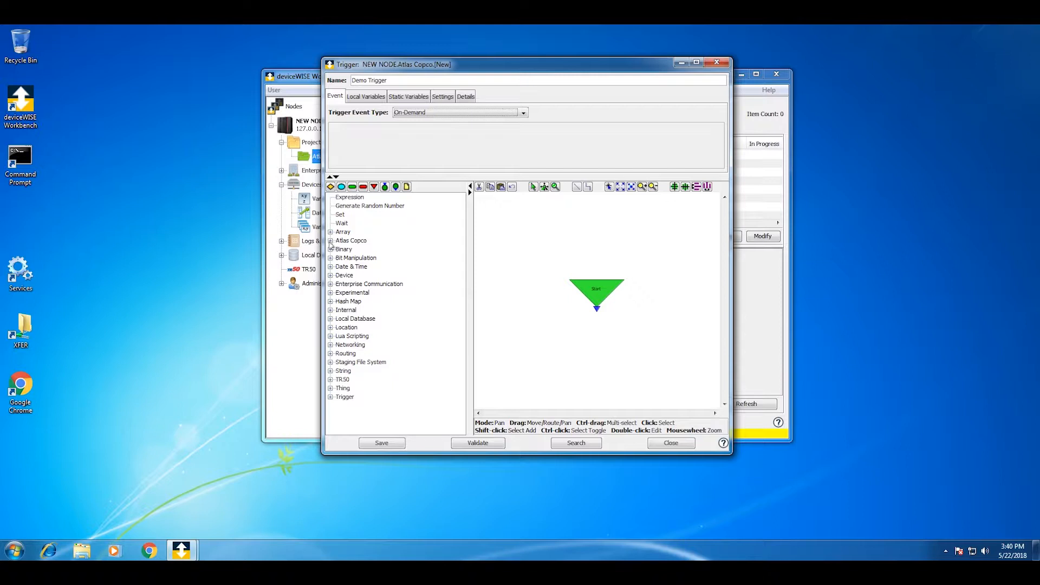
# Examine the trigger actions available in the Atlas Copco category, from Abort Job through Subscribe
pyautogui.click(330, 241)
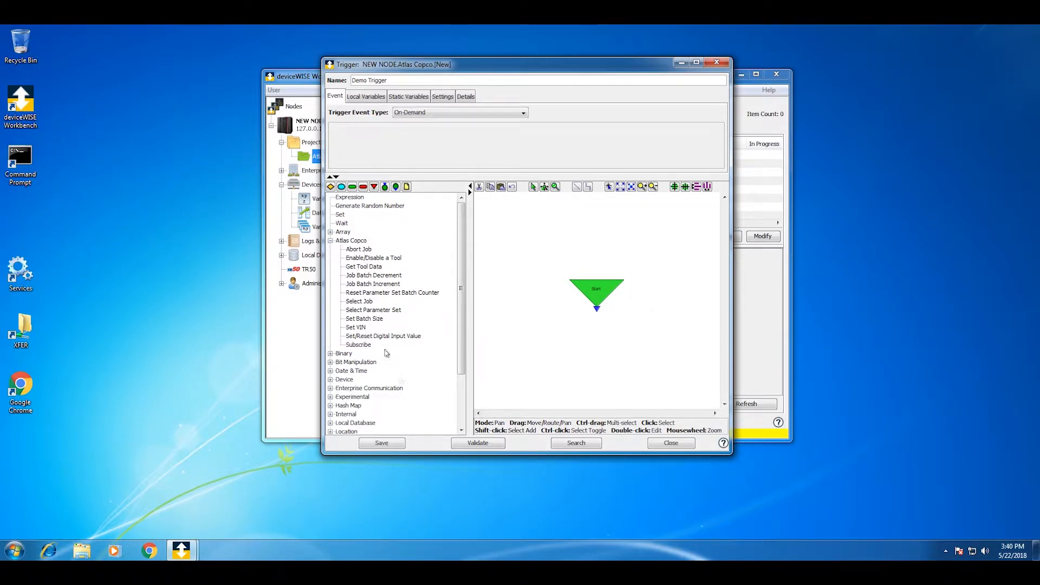
pyautogui.click(360, 250)
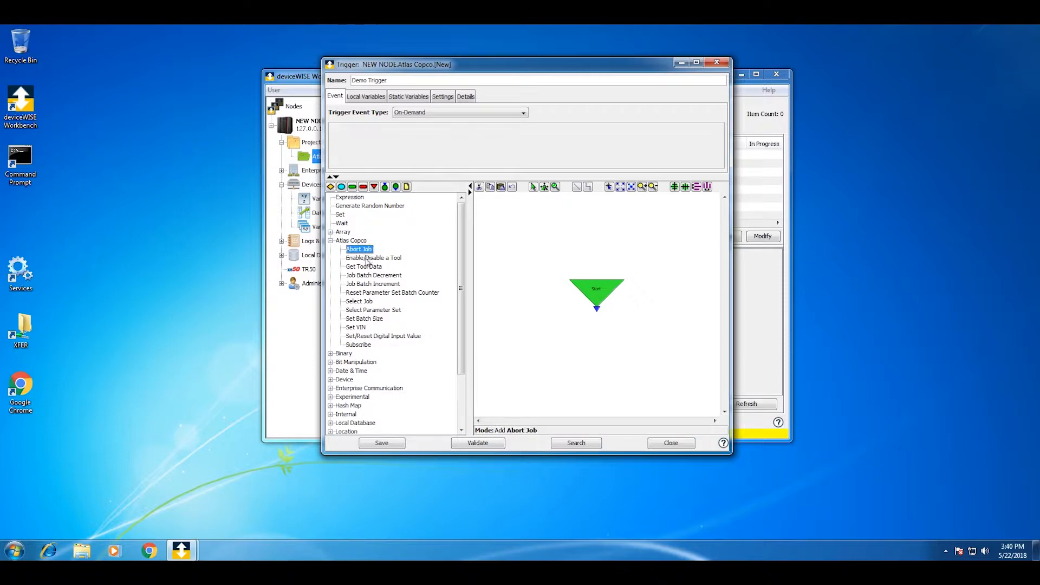
pyautogui.click(366, 258)
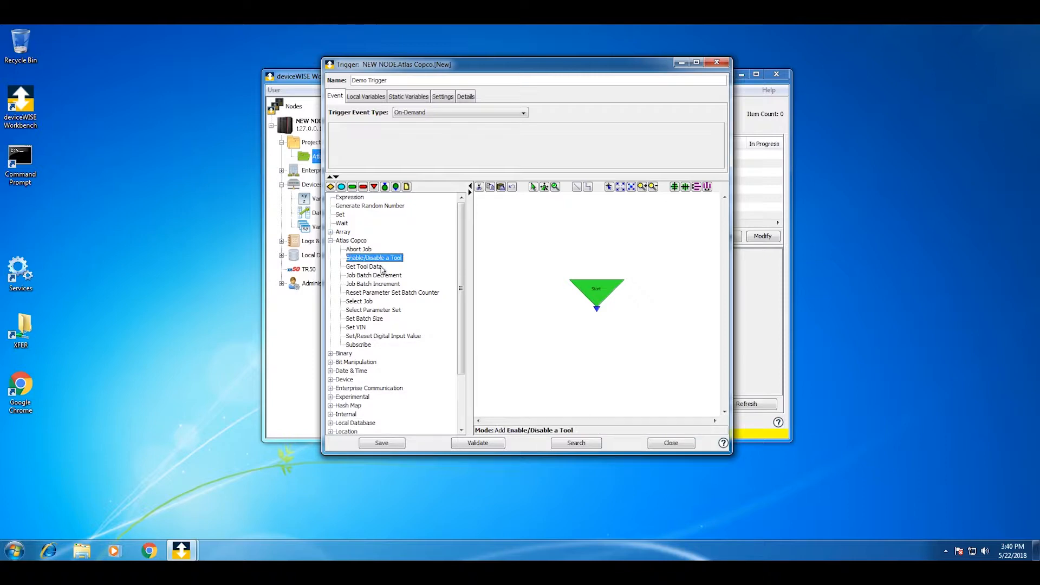
pyautogui.click(382, 268)
pyautogui.click(400, 276)
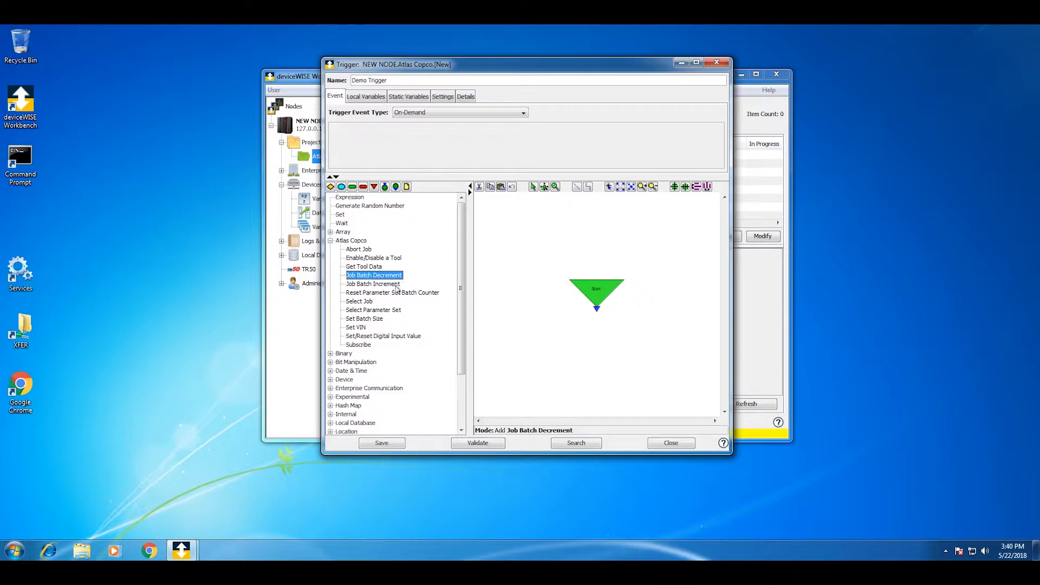
pyautogui.click(397, 293)
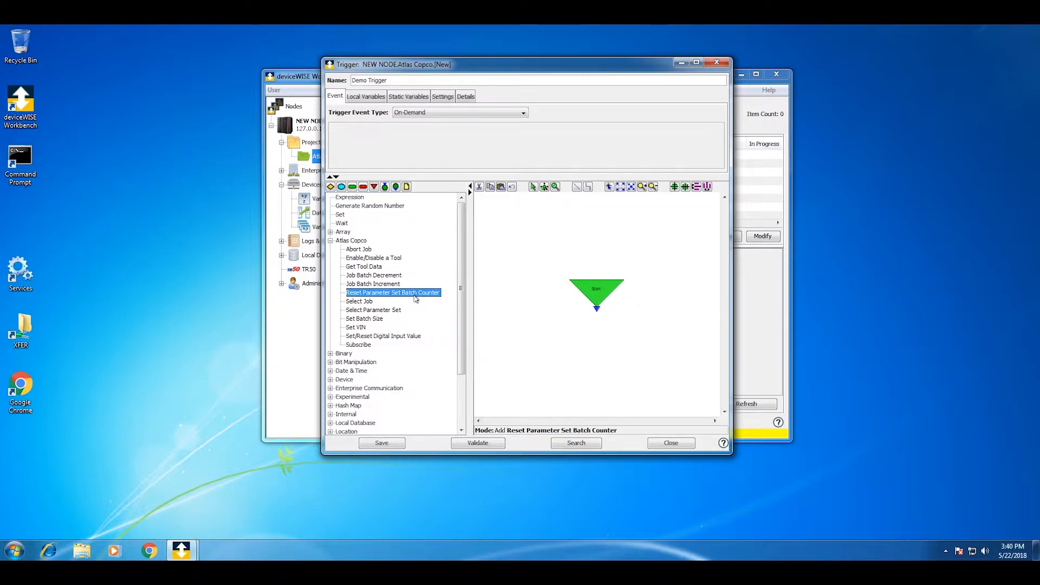
pyautogui.click(368, 302)
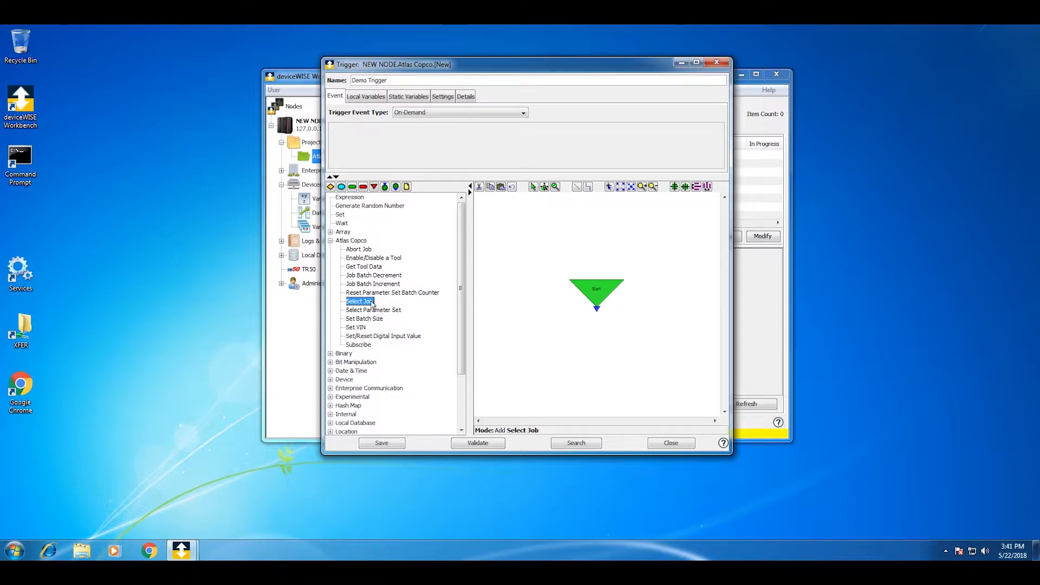
pyautogui.click(376, 312)
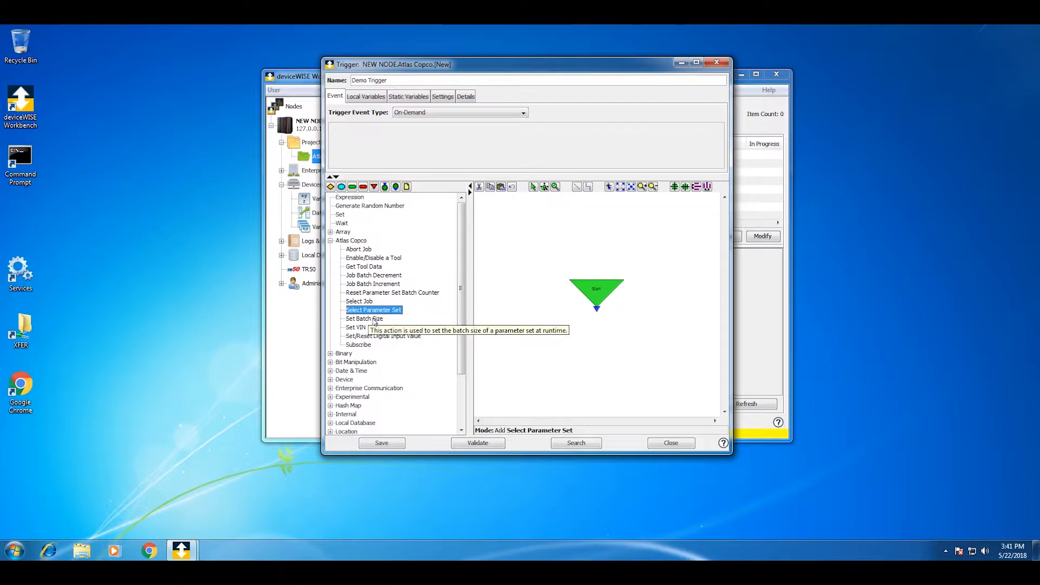
pyautogui.click(377, 321)
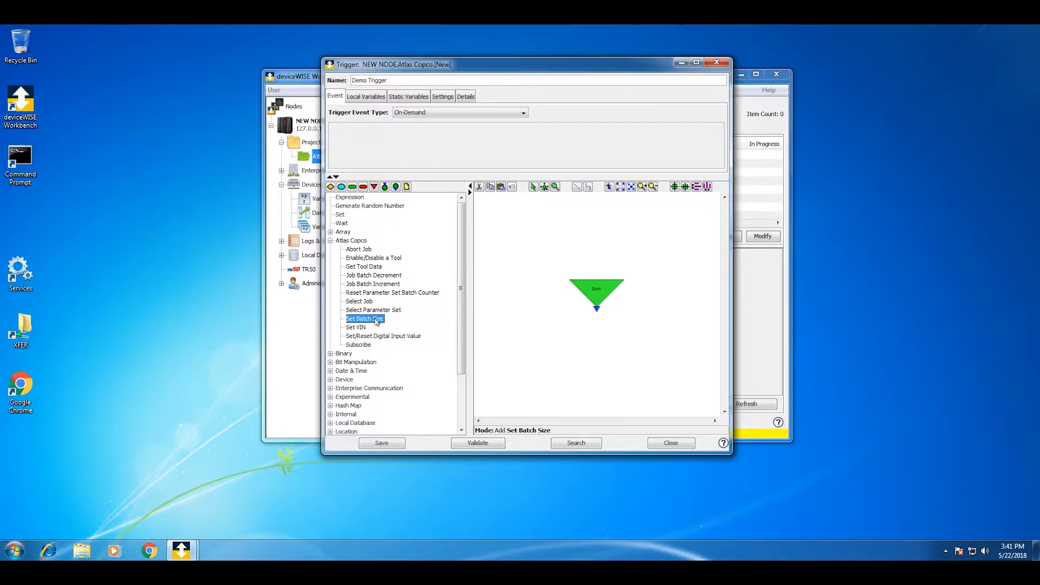
pyautogui.click(358, 328)
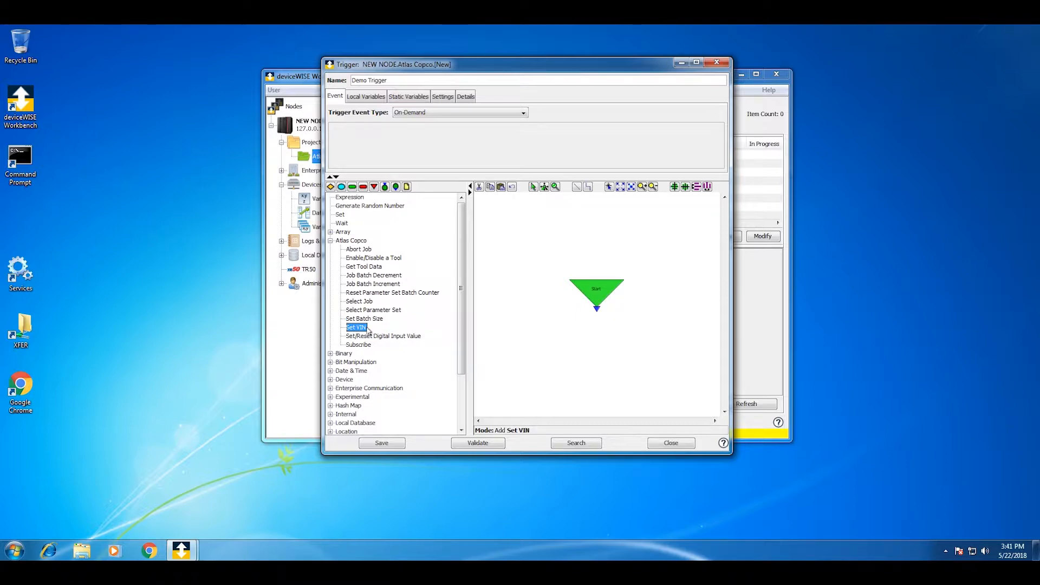
pyautogui.click(385, 337)
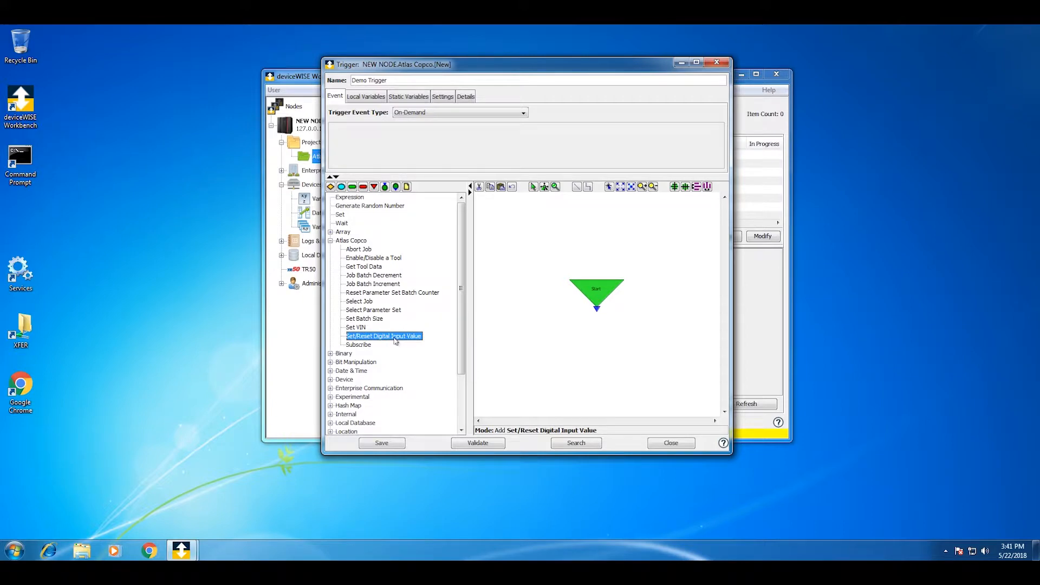
pyautogui.click(365, 345)
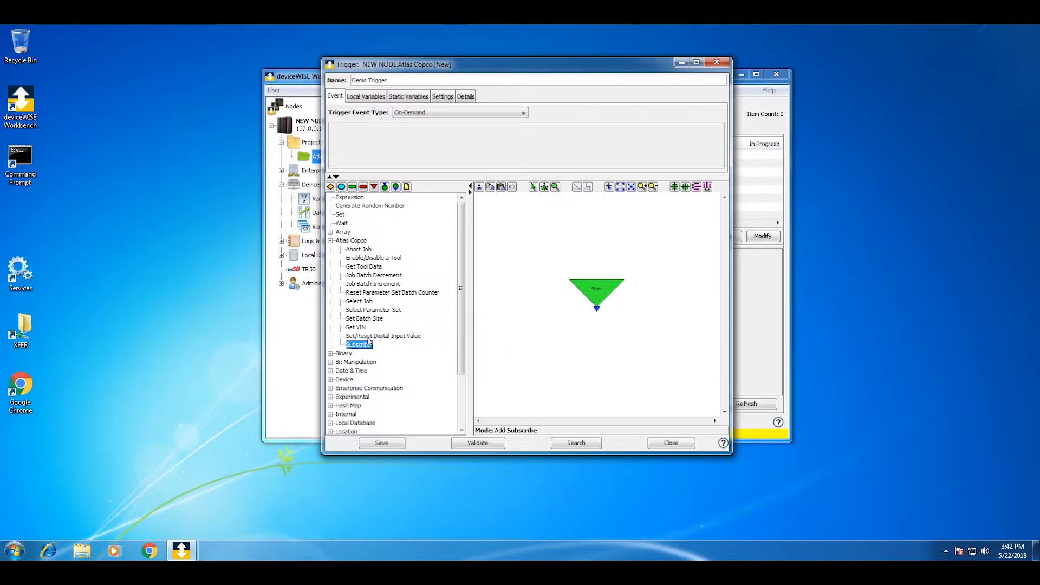
# Add a Select Parameter Set action below Start and a successful End Execution action directly beneath it
pyautogui.click(368, 310)
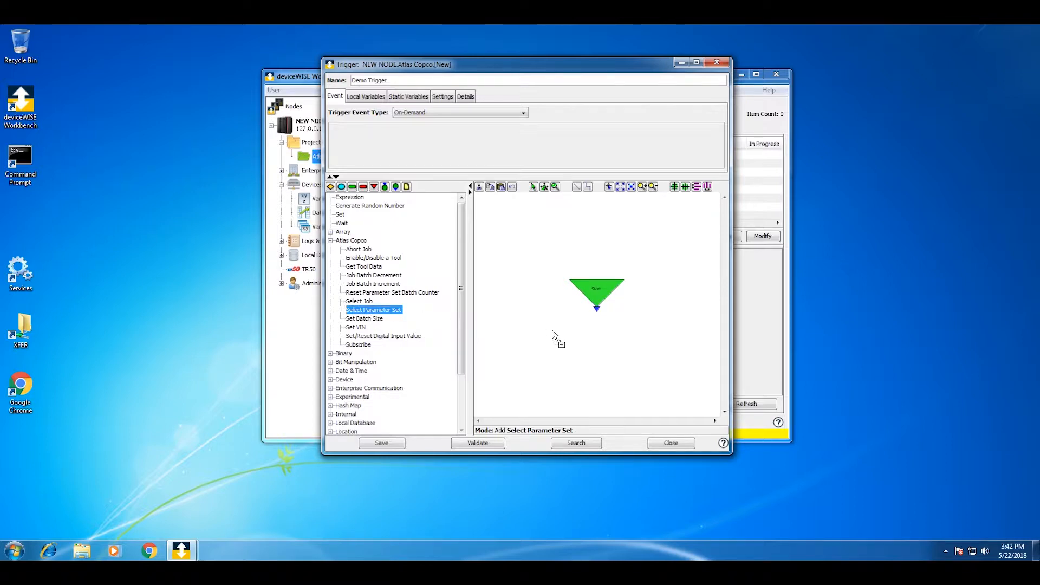
pyautogui.click(592, 329)
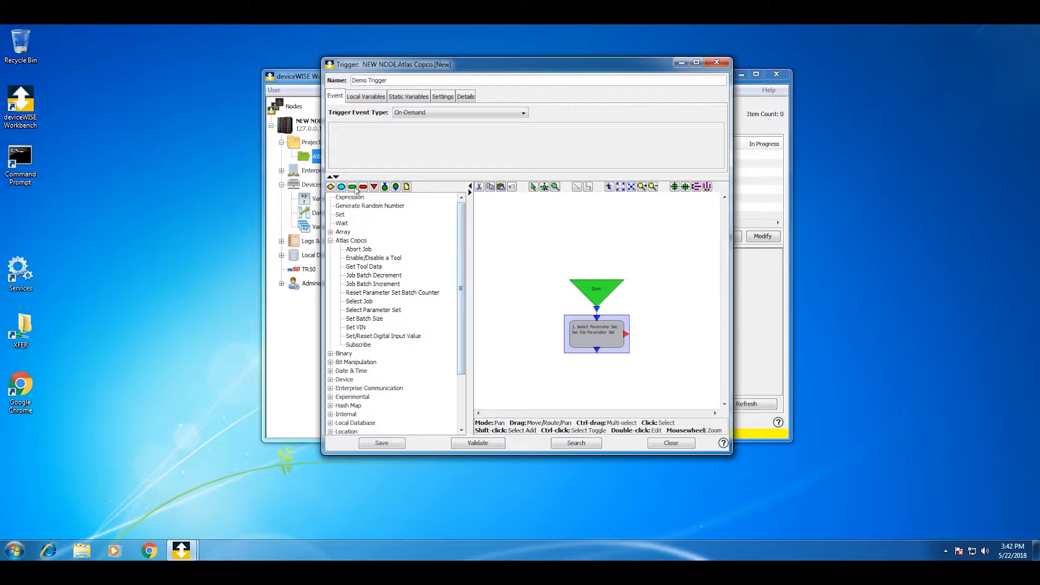
pyautogui.click(353, 187)
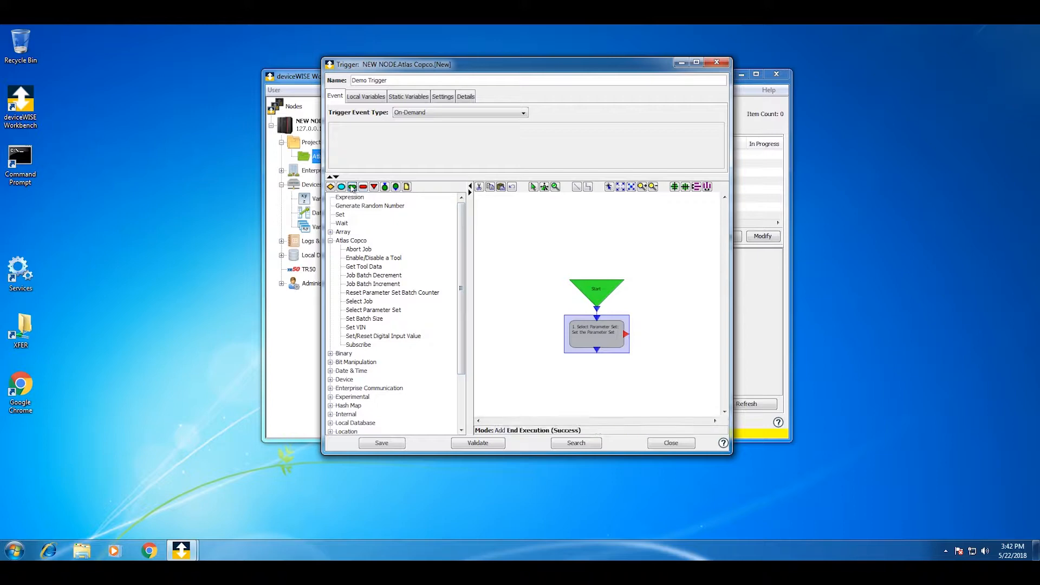
pyautogui.click(599, 370)
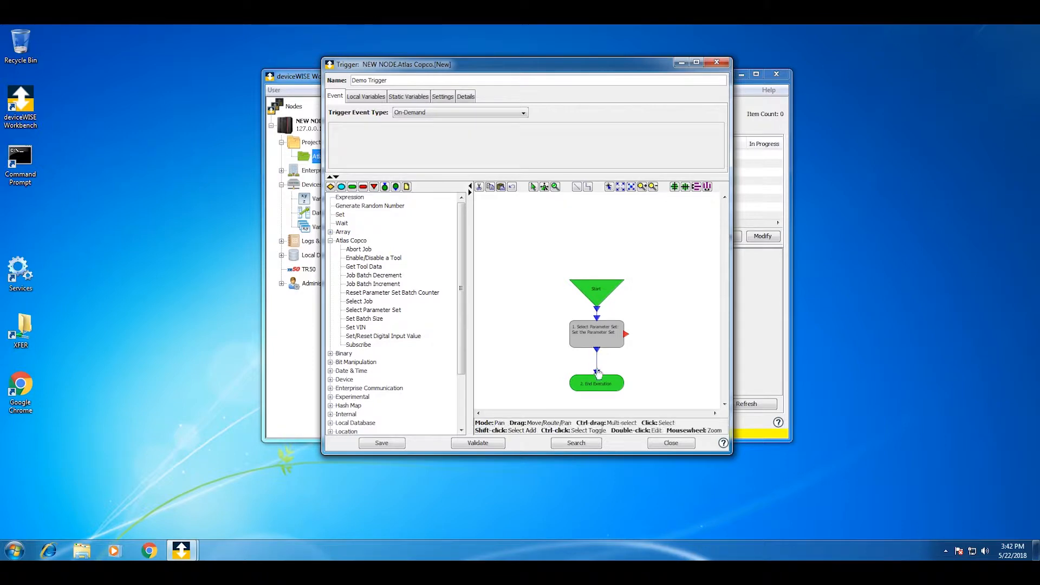
pyautogui.moveTo(599, 376); pyautogui.dragTo(599, 362)
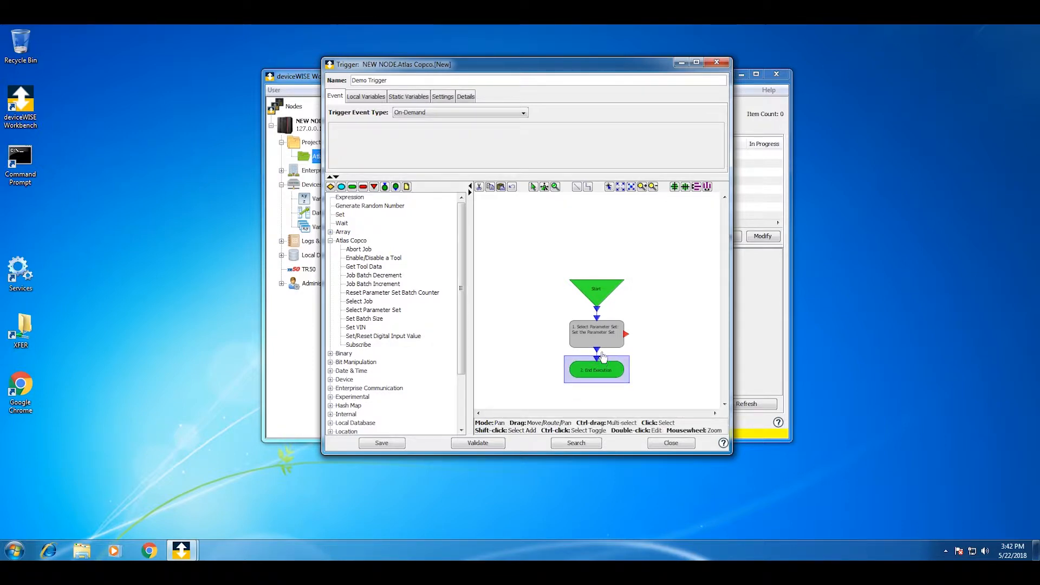
# Configure the Select Parameter Set action with the Static device input type and the Atlas Copco device
pyautogui.doubleClick(601, 339)
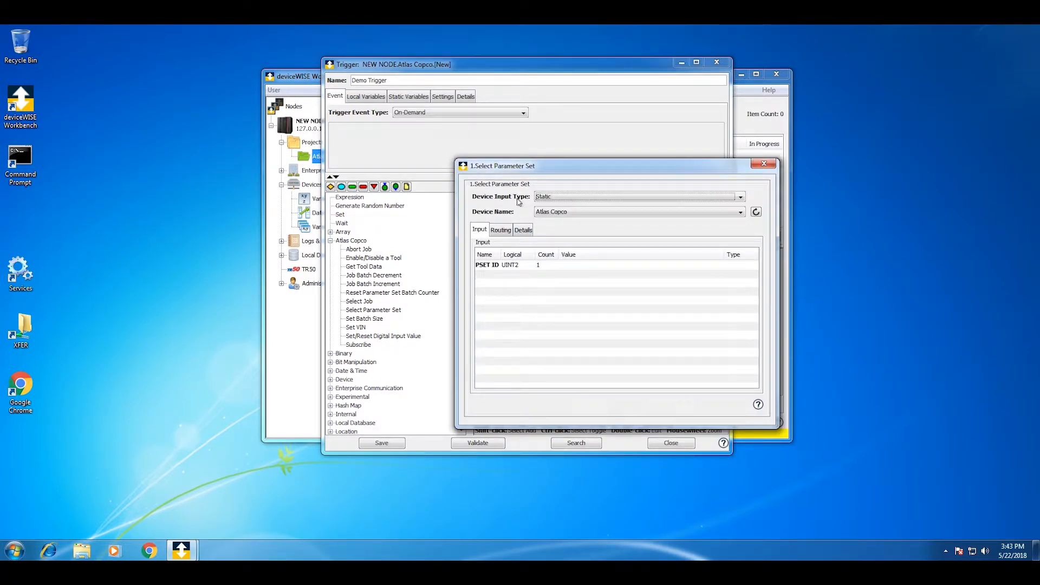
pyautogui.click(551, 199)
pyautogui.click(551, 206)
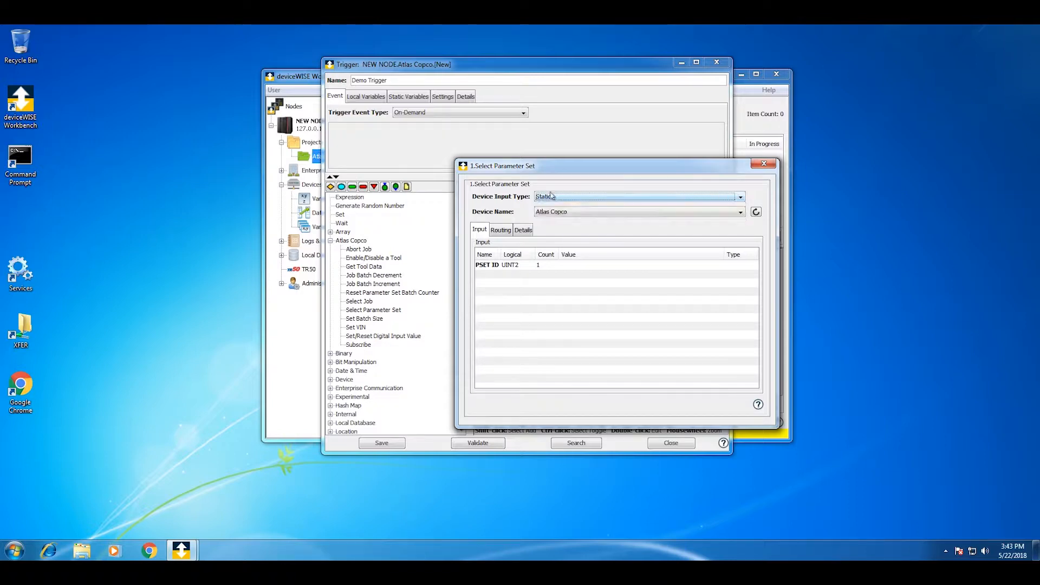
pyautogui.click(546, 213)
pyautogui.click(553, 223)
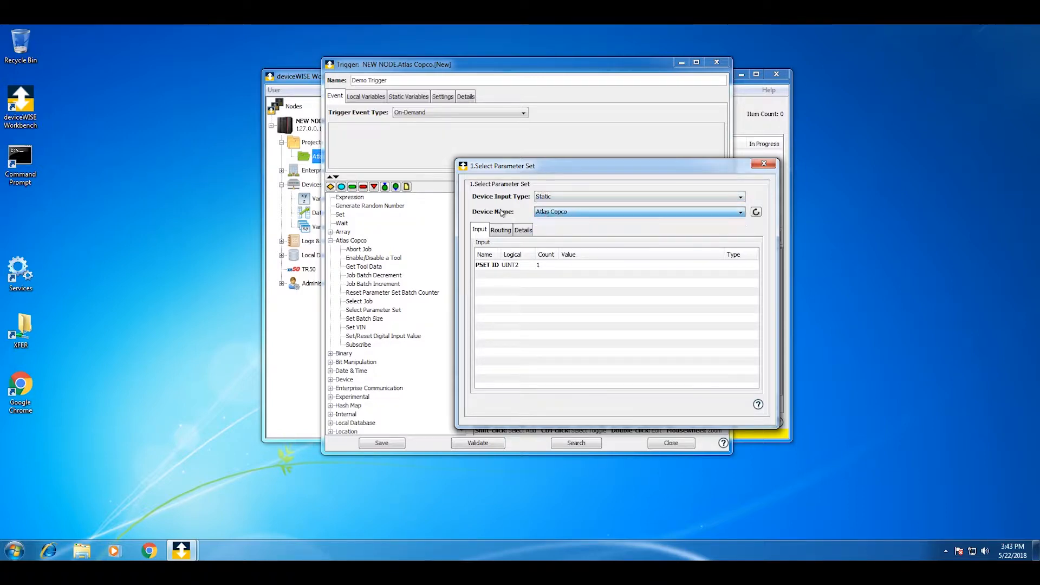
pyautogui.click(561, 212)
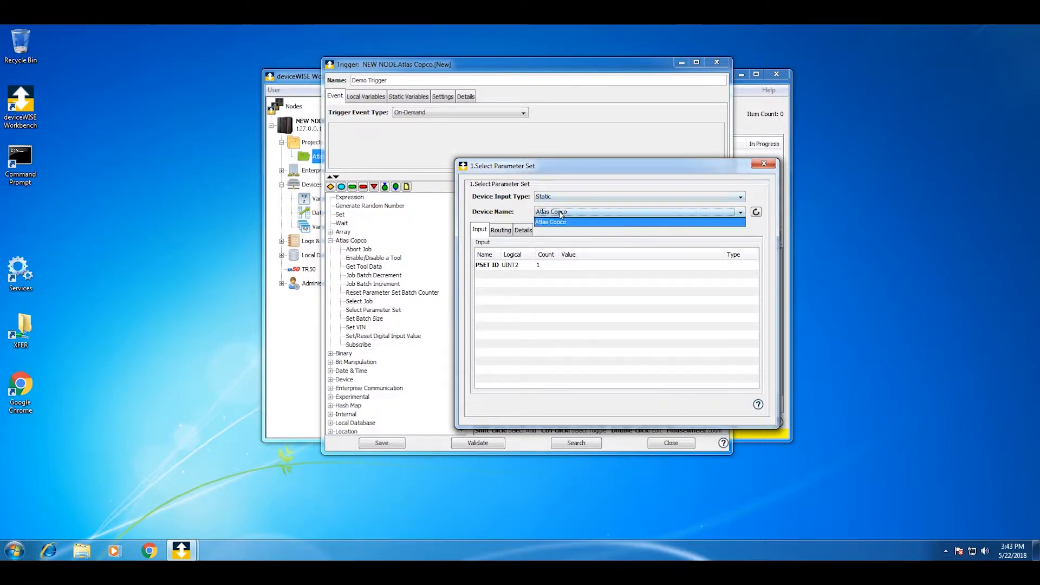
pyautogui.click(561, 223)
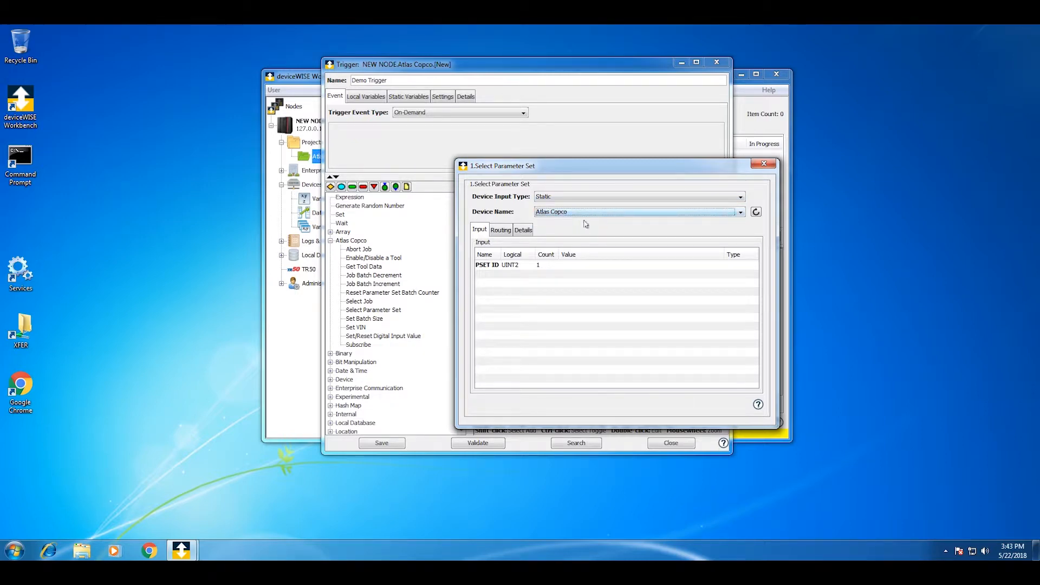
# Set the PSET ID input of the Select Parameter Set action to 2 and close its settings
pyautogui.click(494, 265)
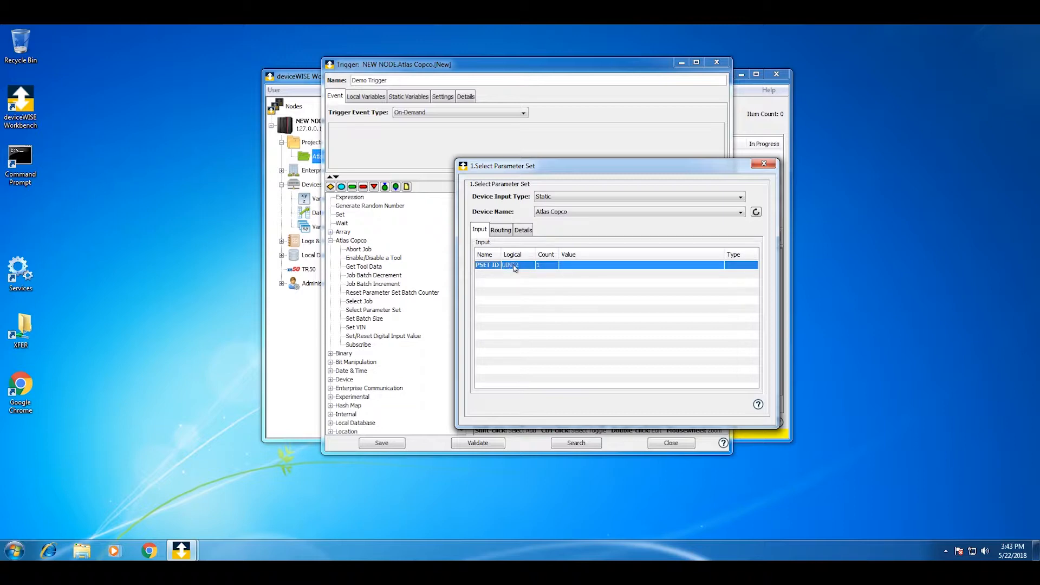
pyautogui.click(589, 265)
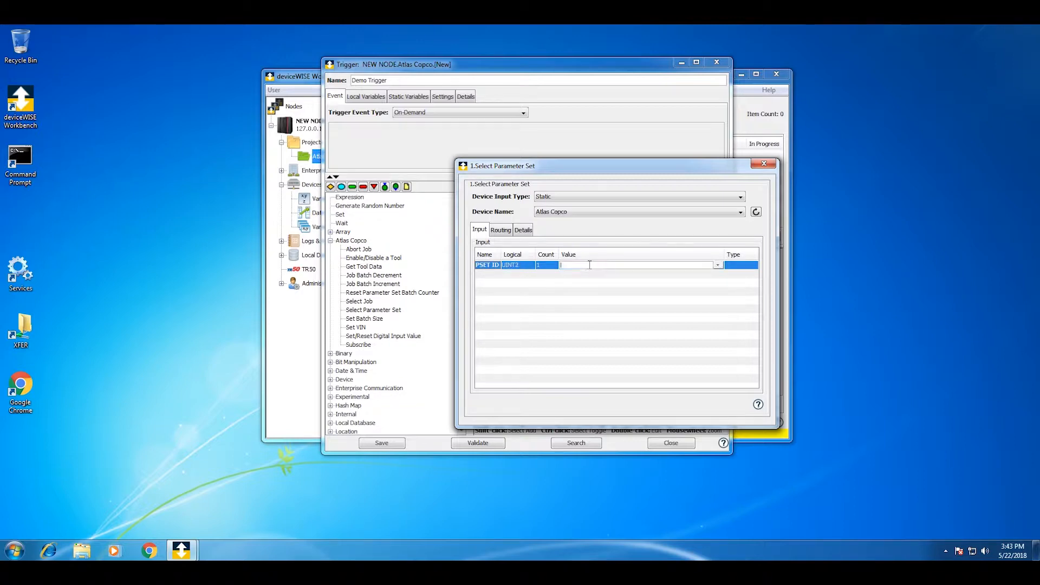
pyautogui.click(717, 265)
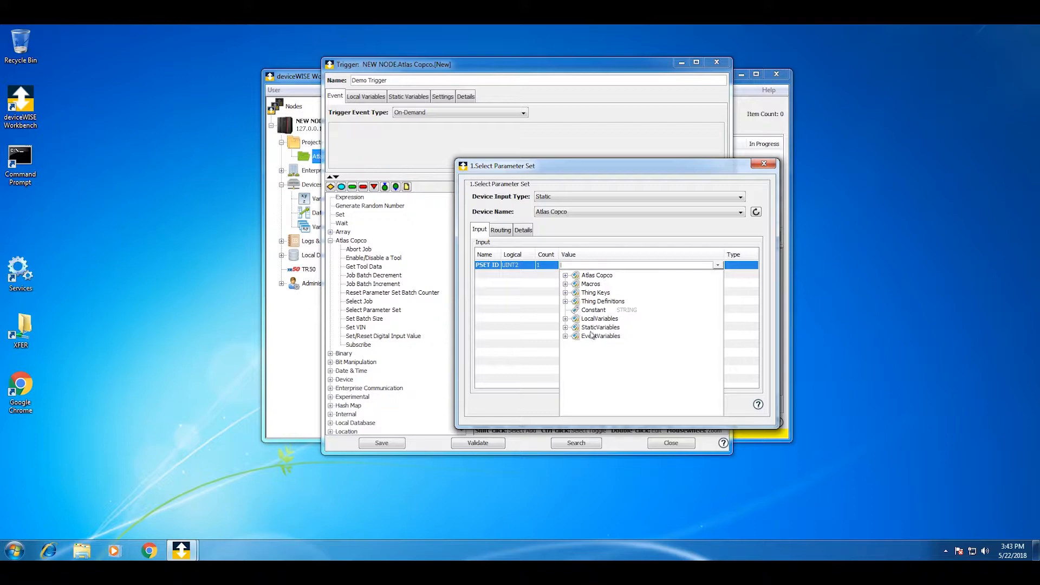
pyautogui.click(594, 267)
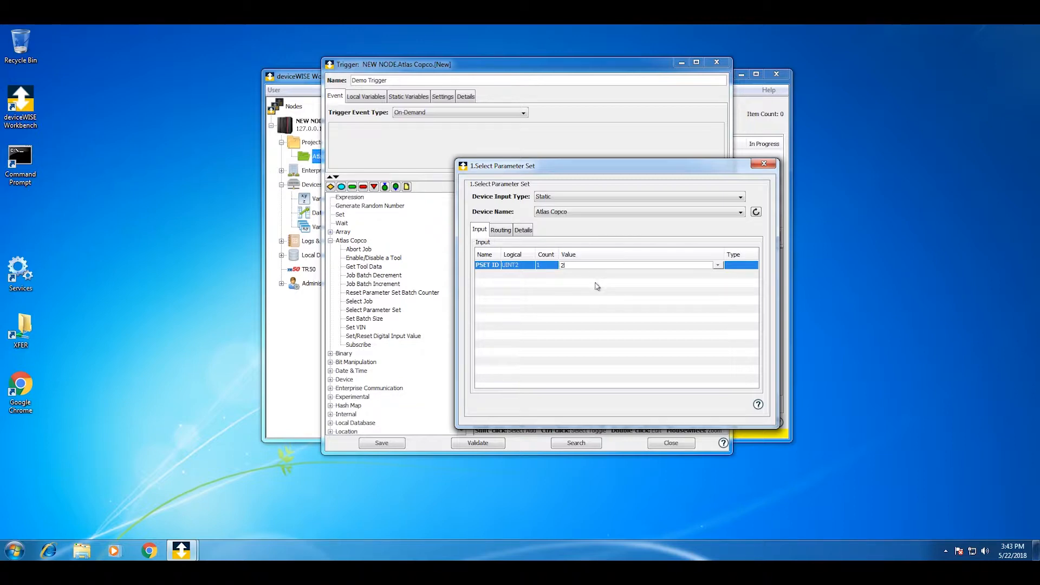
pyautogui.click(758, 165)
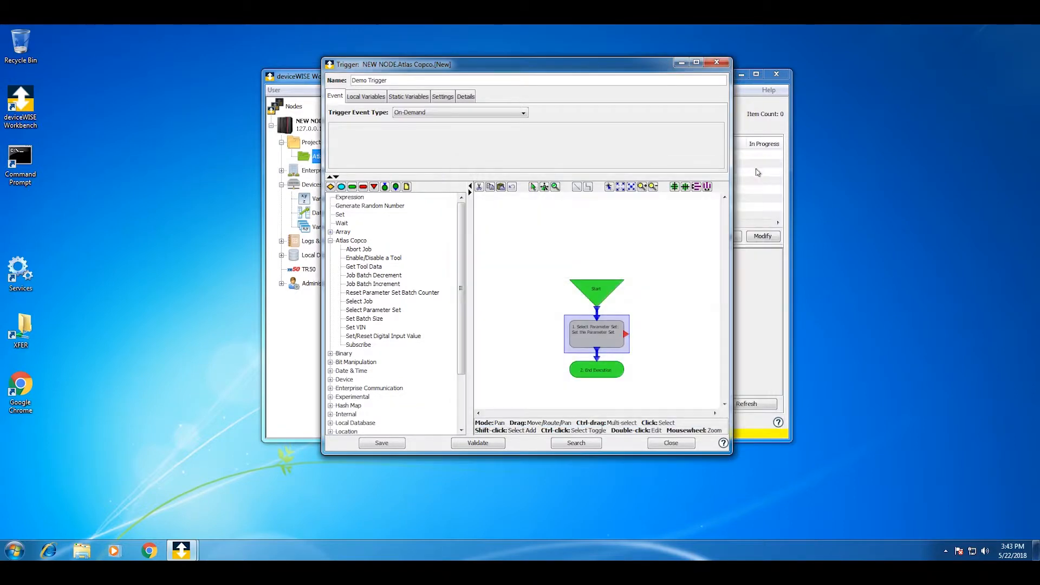
# Validate and save Demo Trigger, and close the trigger editor
pyautogui.click(478, 443)
pyautogui.click(530, 278)
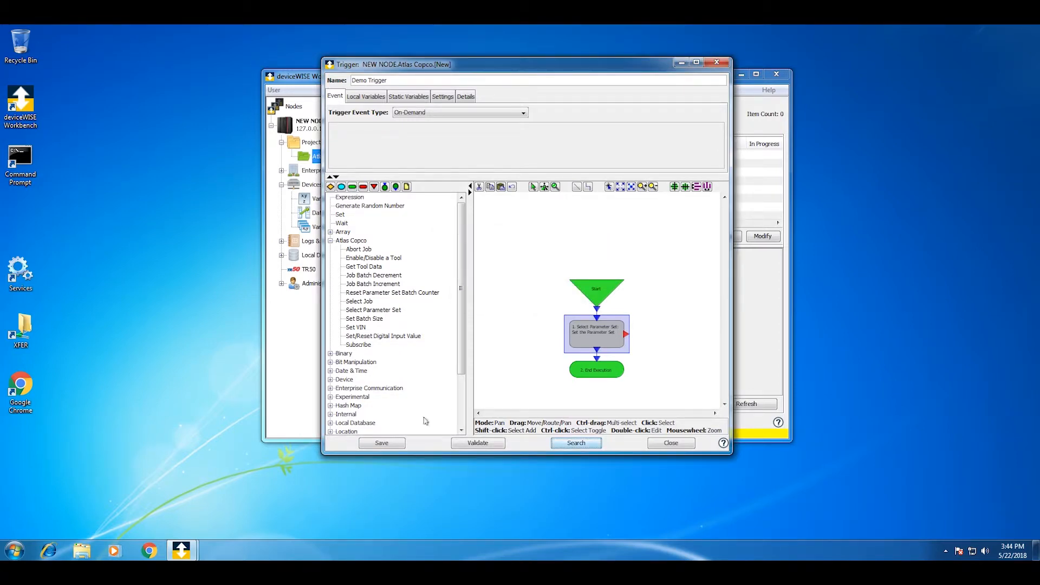
pyautogui.click(392, 443)
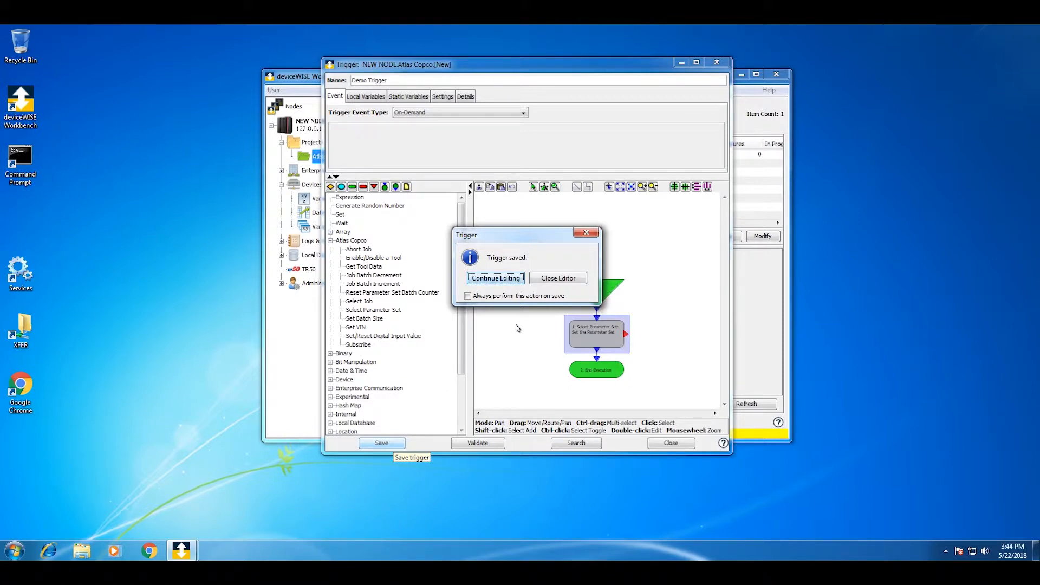
pyautogui.click(555, 280)
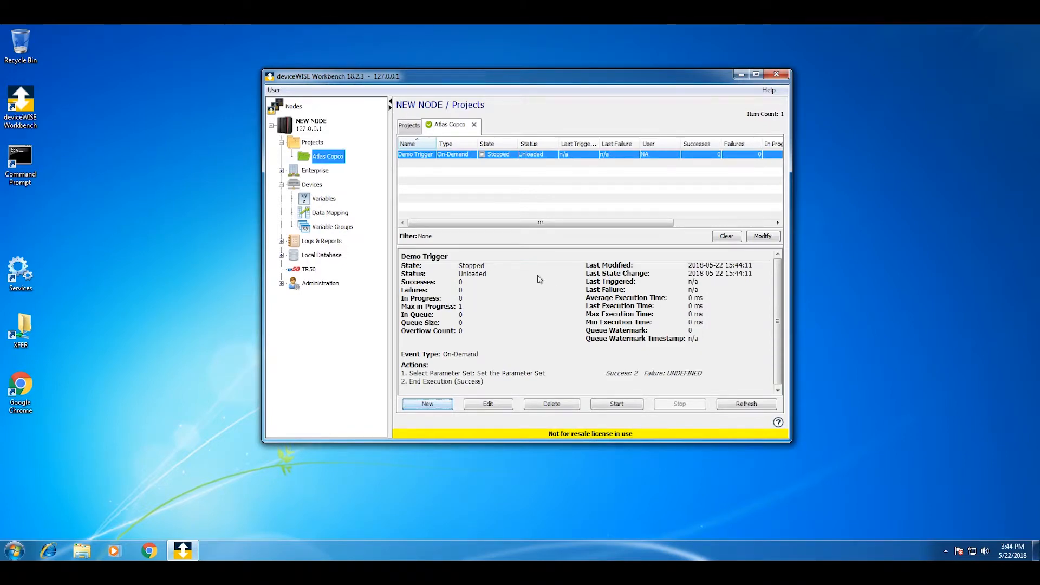
# Start Demo Trigger, fire it once, and refresh its execution status
pyautogui.click(607, 405)
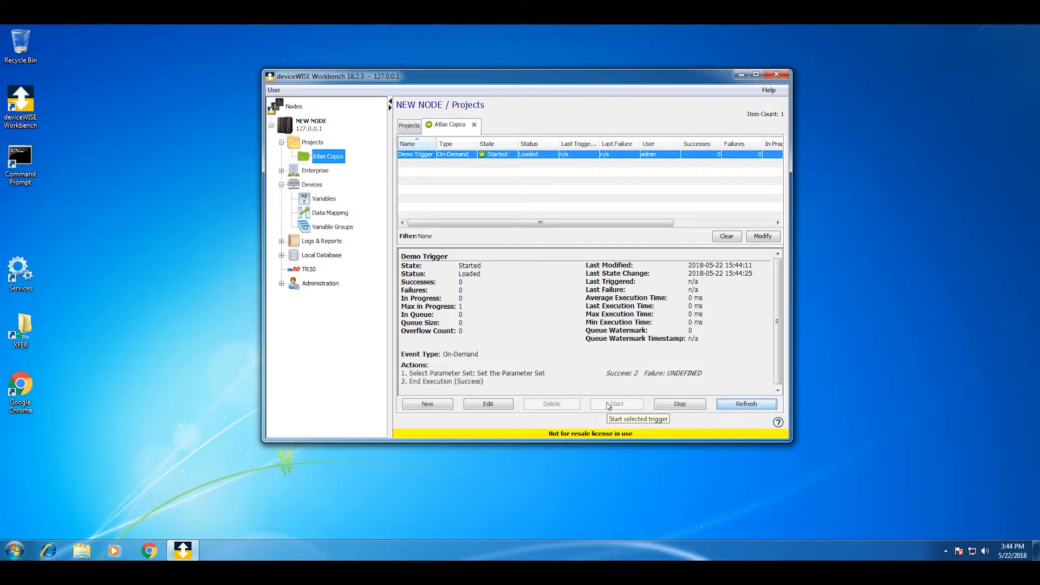
pyautogui.rightClick(425, 158)
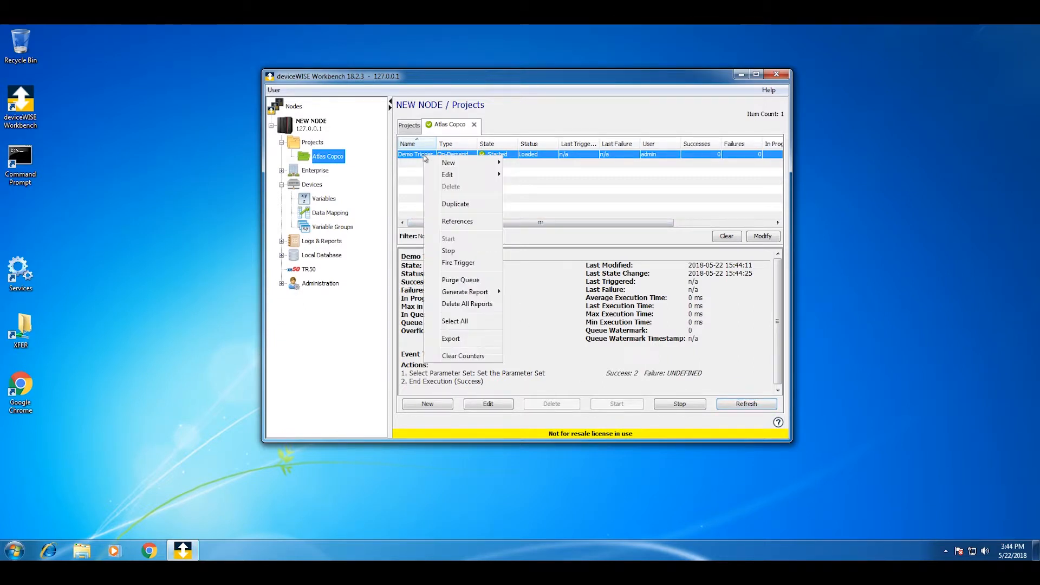
pyautogui.click(466, 263)
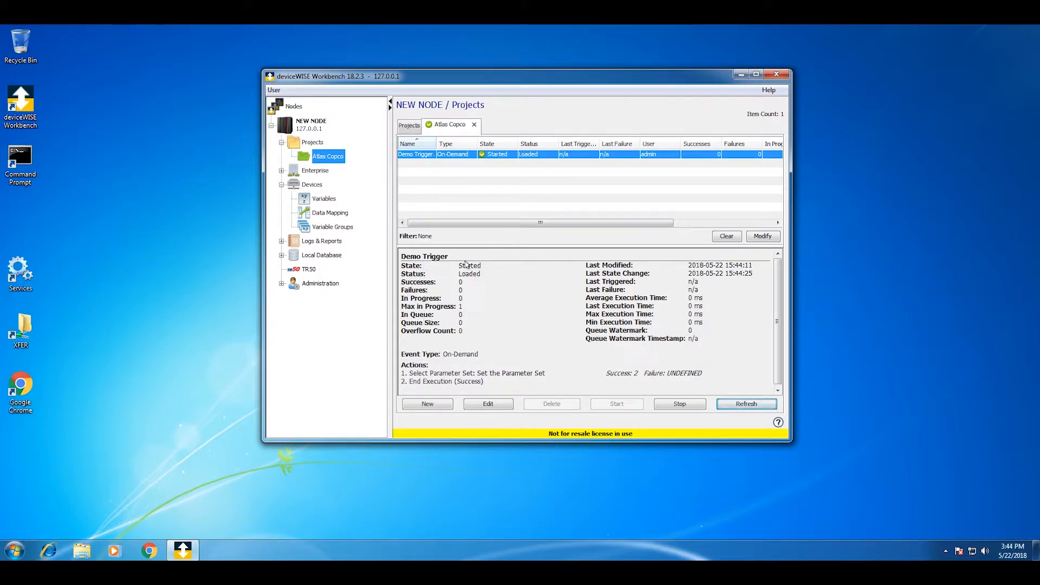
pyautogui.click(729, 405)
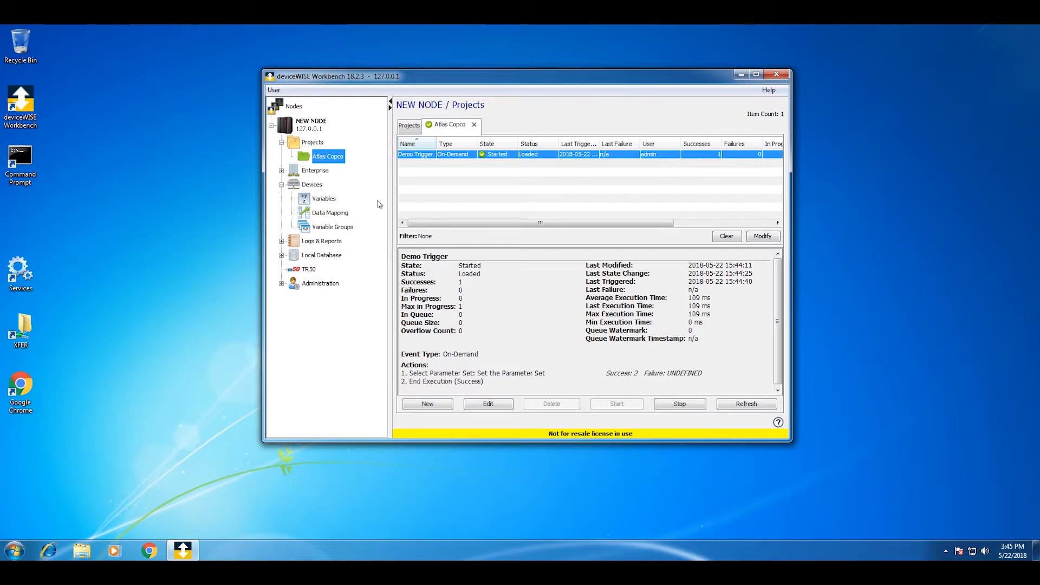
# Check the Parameter Set ID value under Active Parameter Set in the Atlas Copco device variables
pyautogui.click(324, 199)
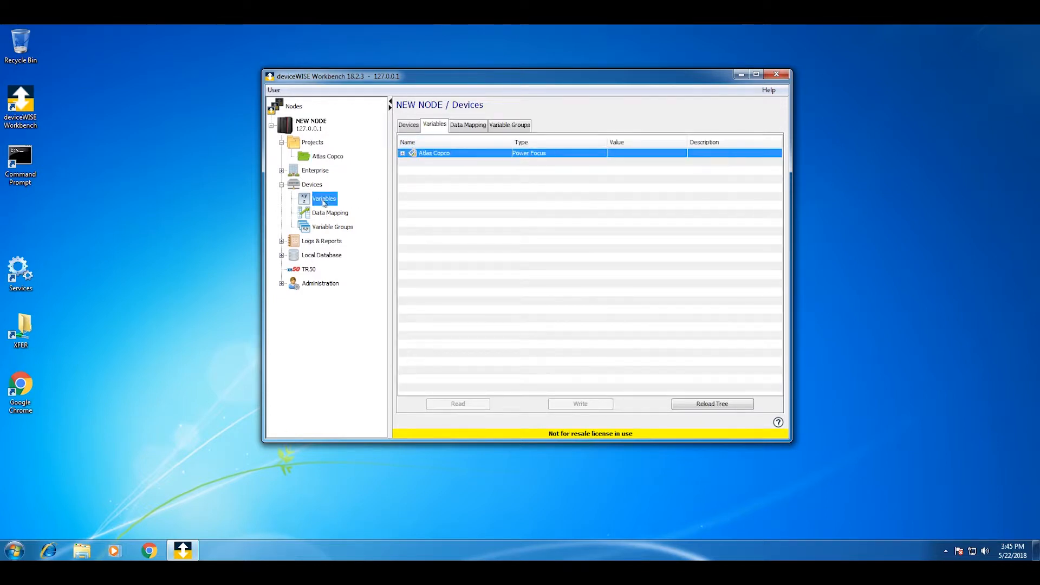
pyautogui.click(403, 154)
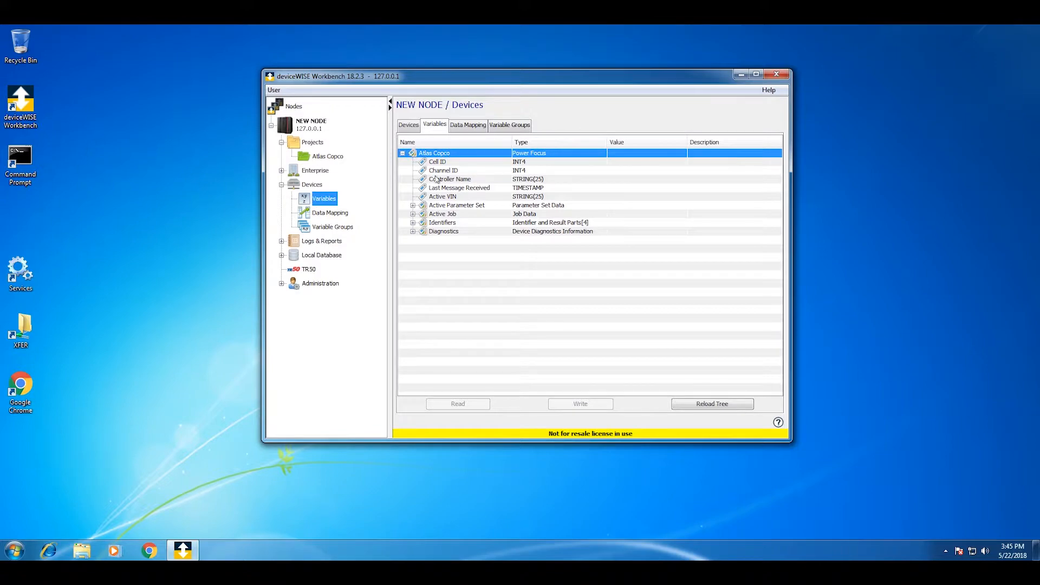
pyautogui.click(413, 206)
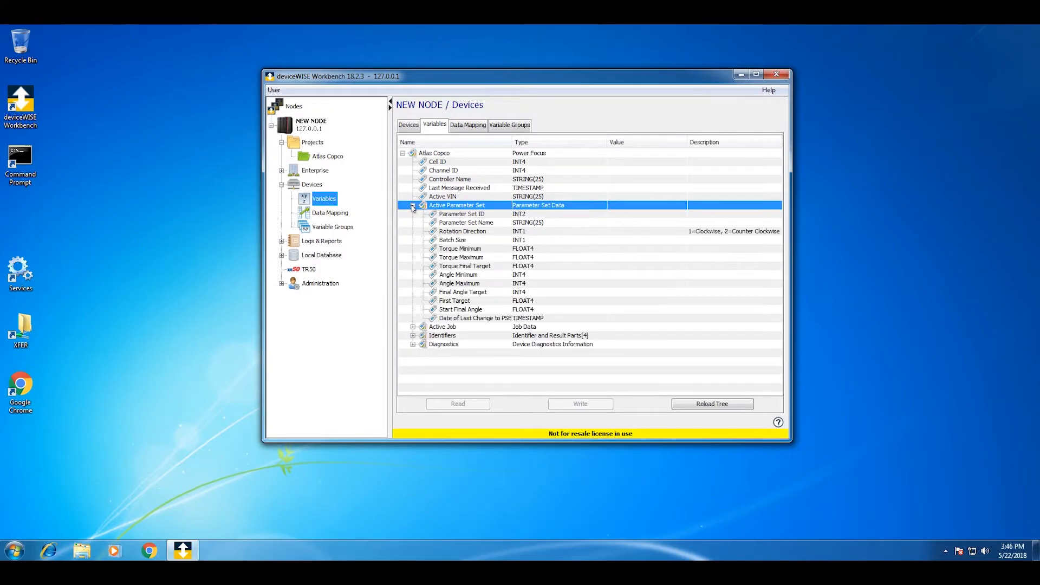
pyautogui.click(454, 214)
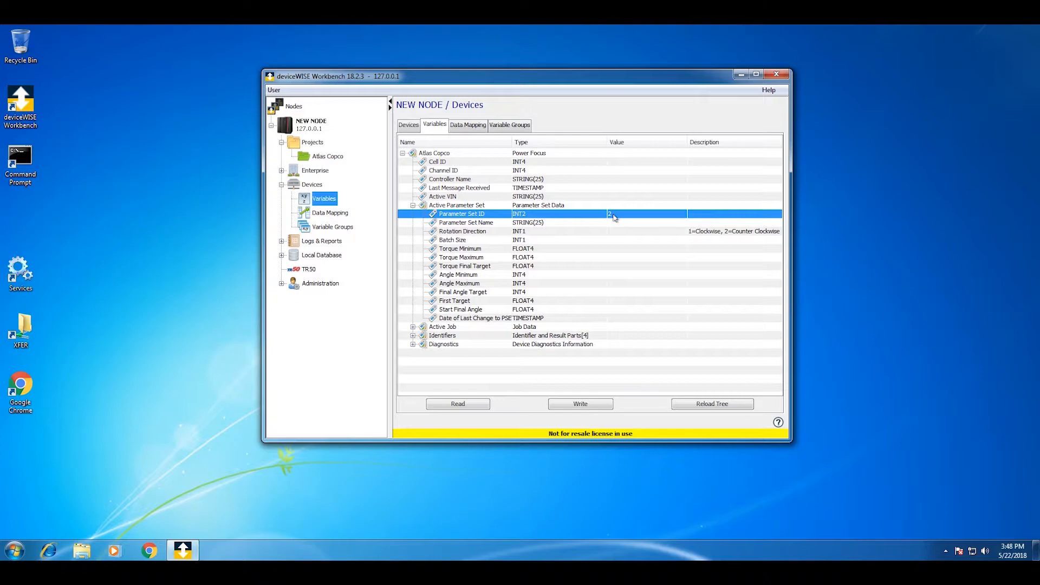
# Create a trigger named Trace Data in the Atlas Copco project with the Atlas Copco Event Message event type
pyautogui.click(327, 157)
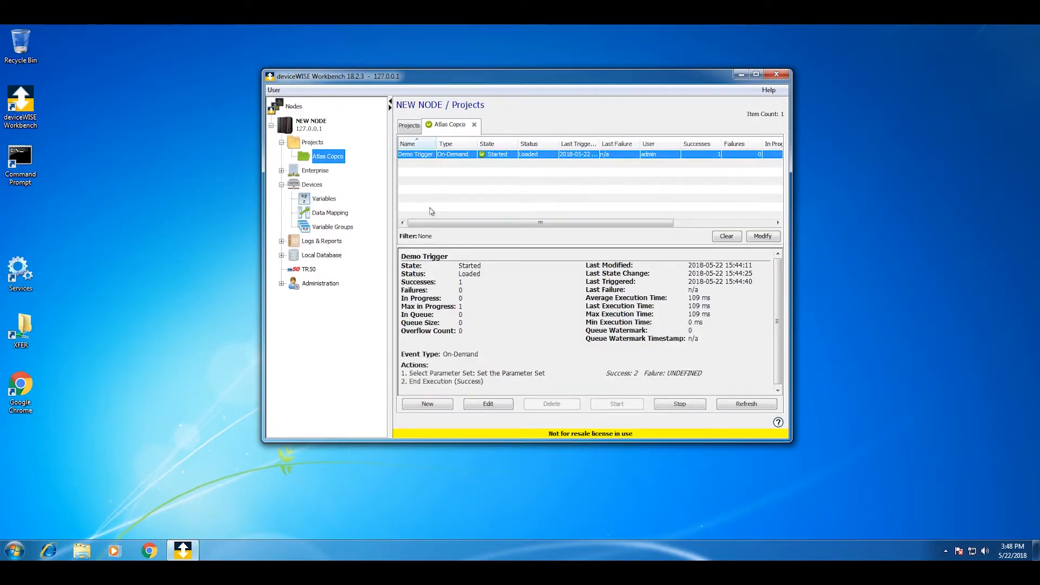
pyautogui.click(427, 404)
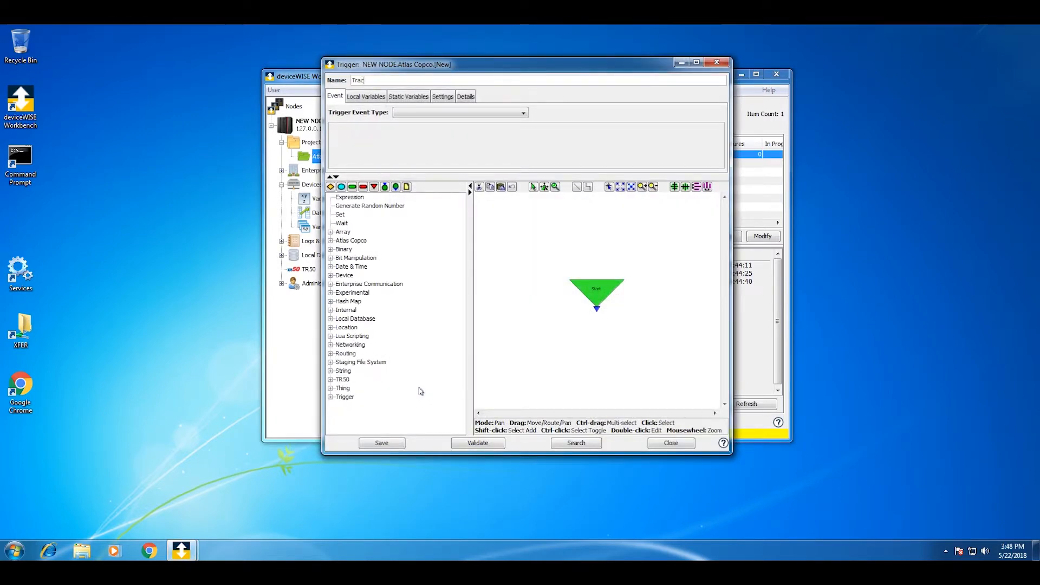
pyautogui.write('ata')
pyautogui.click(438, 114)
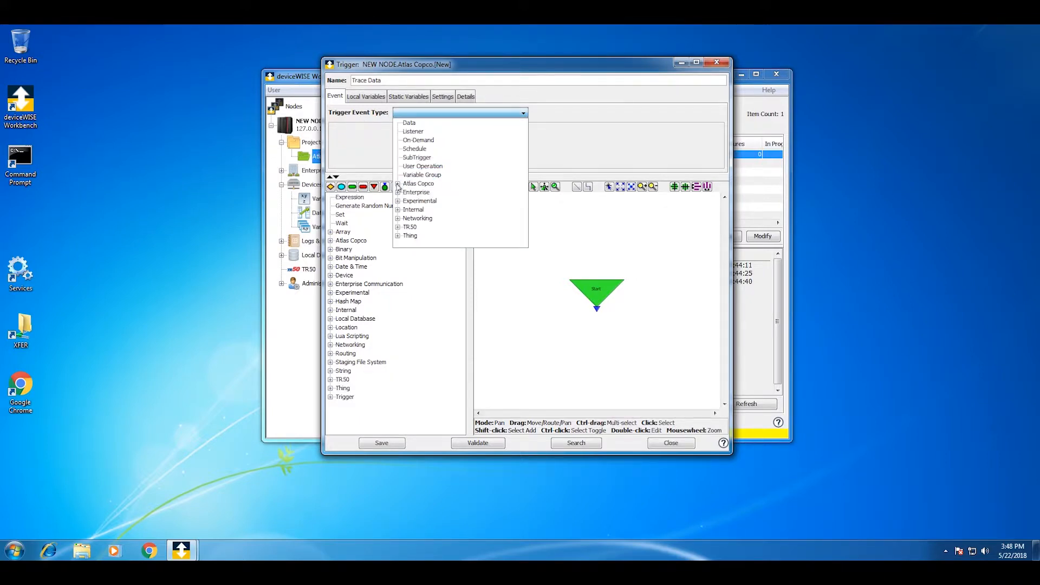
pyautogui.click(398, 185)
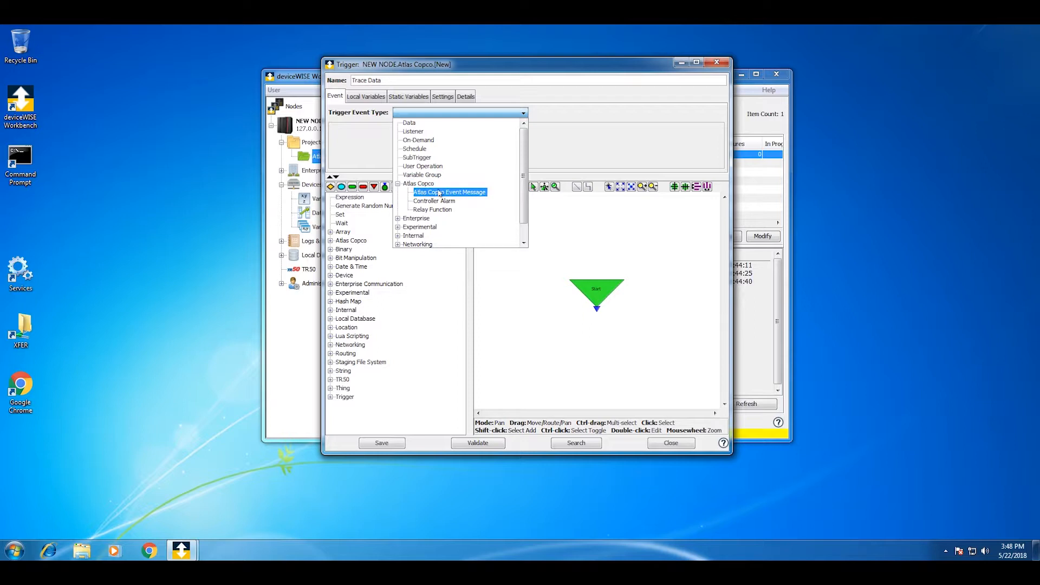
pyautogui.click(464, 197)
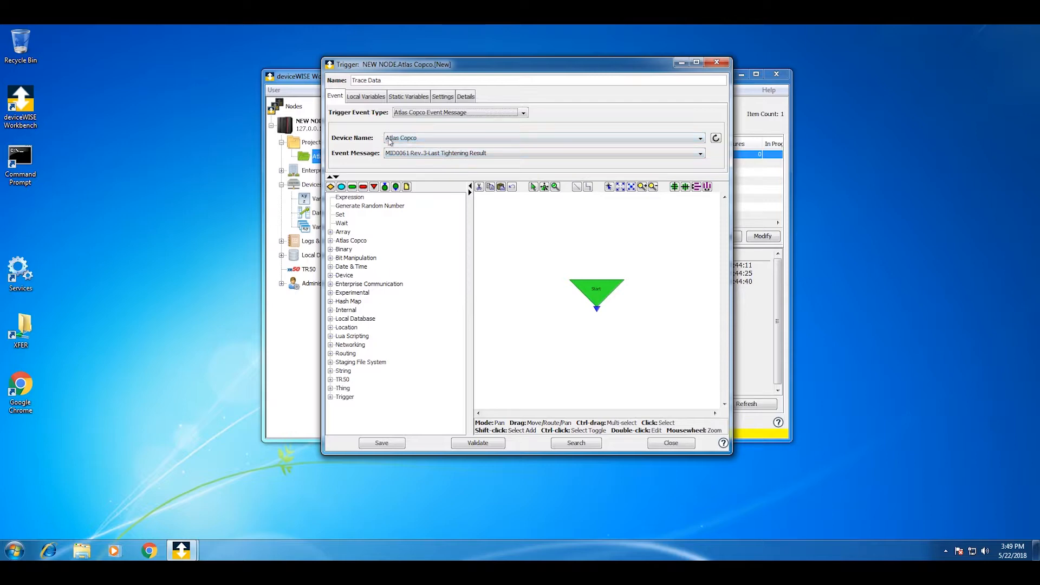
# Set the trigger's device to Atlas Copco and its event message to MID0900 Trace Result
pyautogui.click(405, 140)
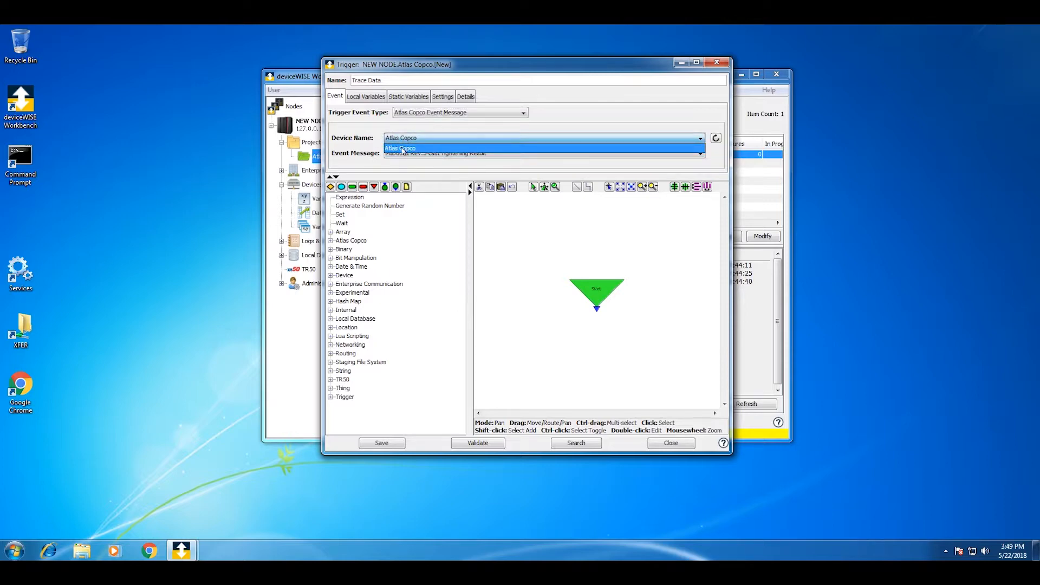
pyautogui.click(403, 149)
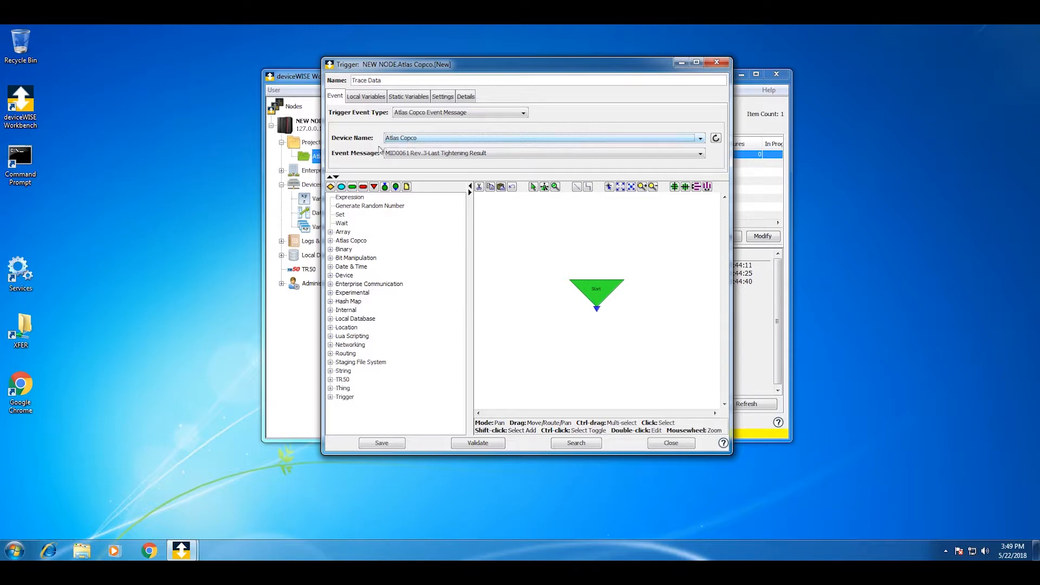
pyautogui.click(400, 155)
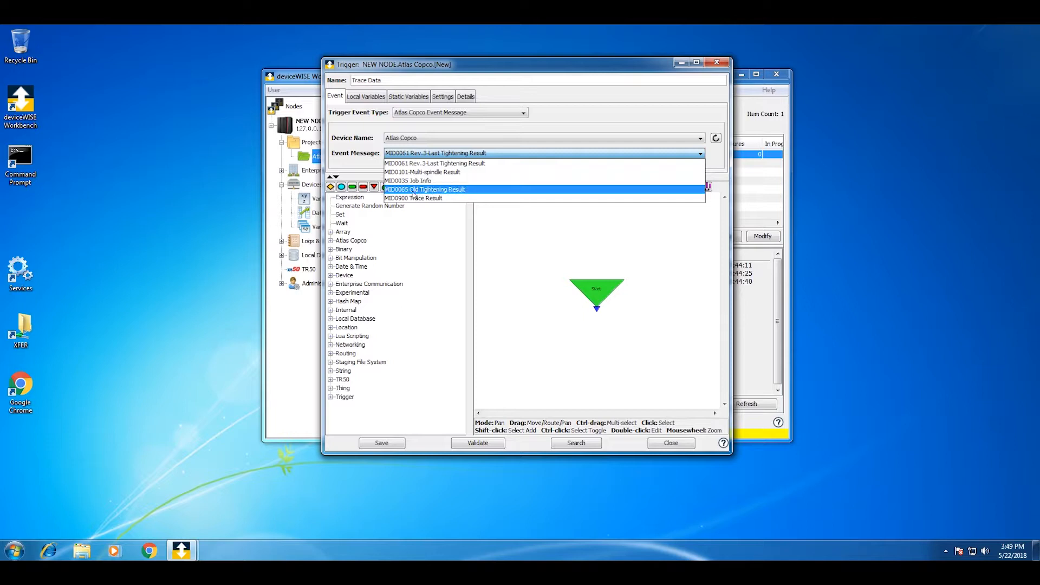
pyautogui.click(442, 198)
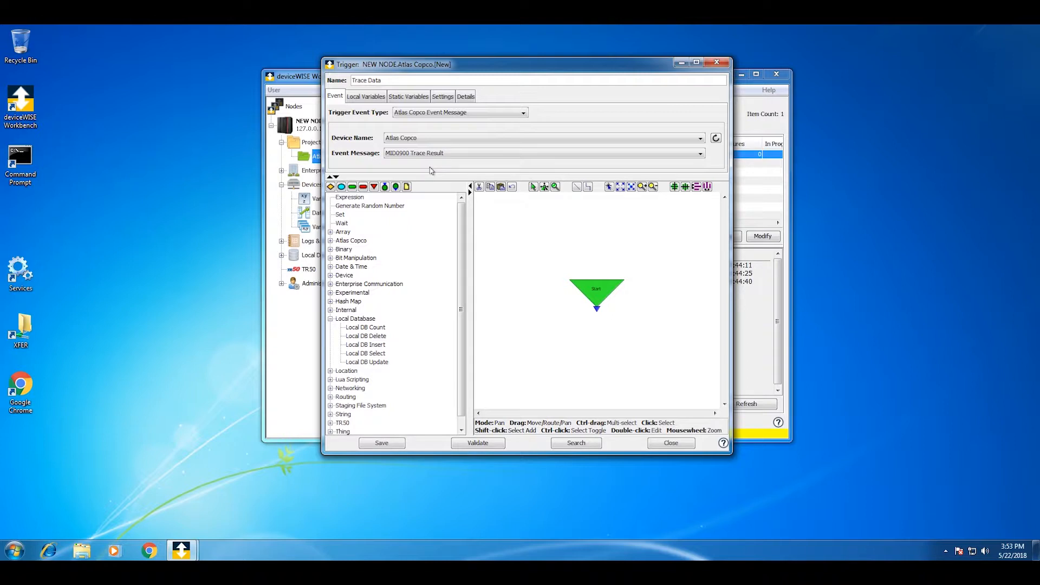
# Add a Set action below Start and expand the EventVariables offered as its source
pyautogui.click(342, 214)
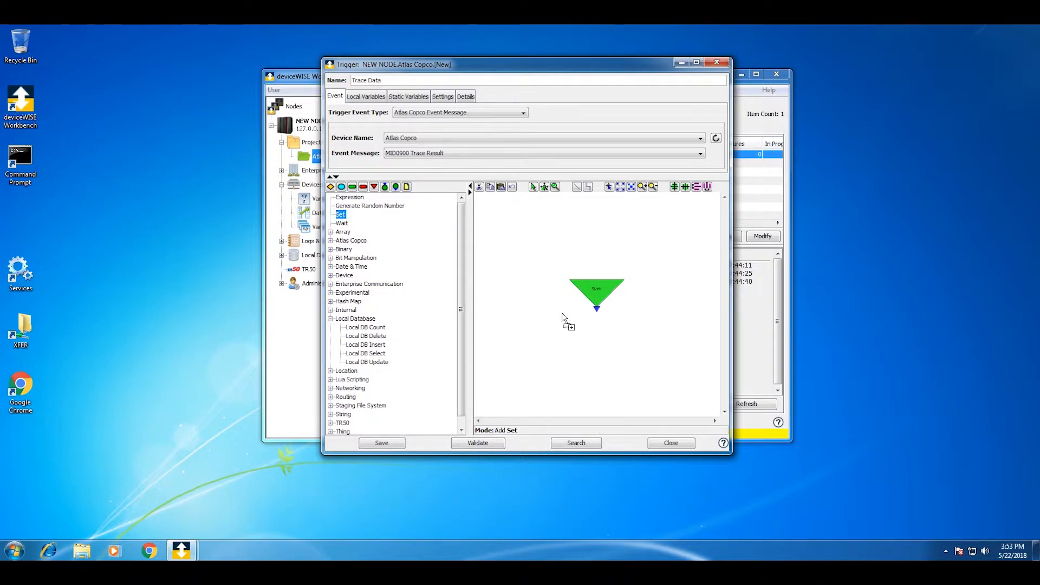
pyautogui.click(593, 328)
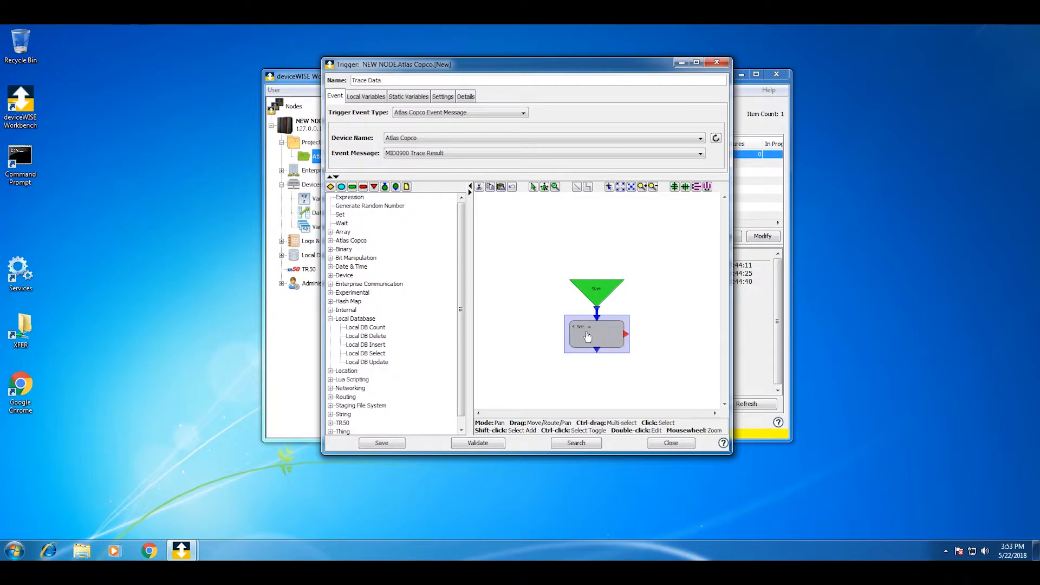
pyautogui.doubleClick(593, 336)
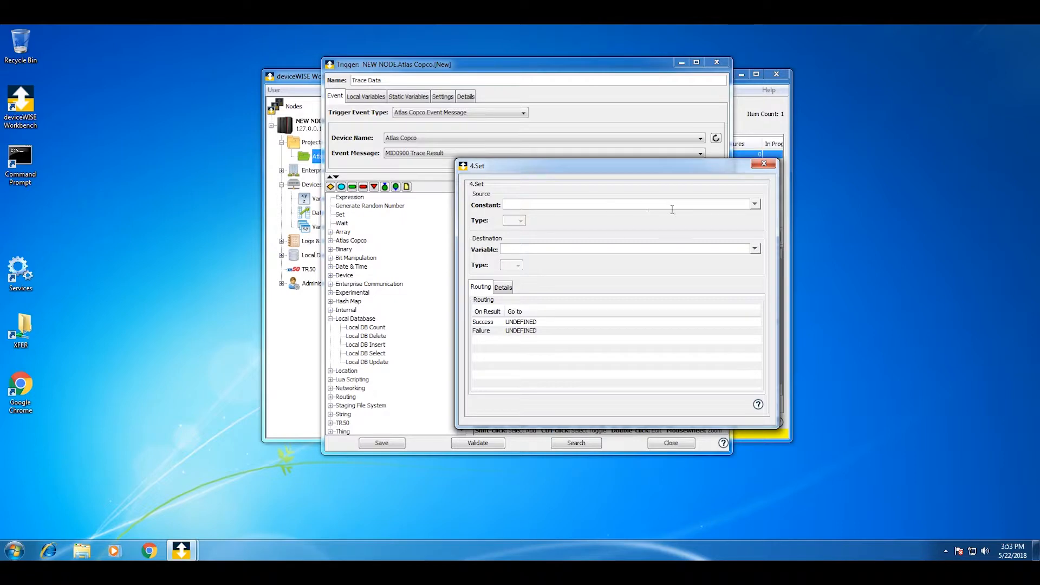
pyautogui.click(754, 206)
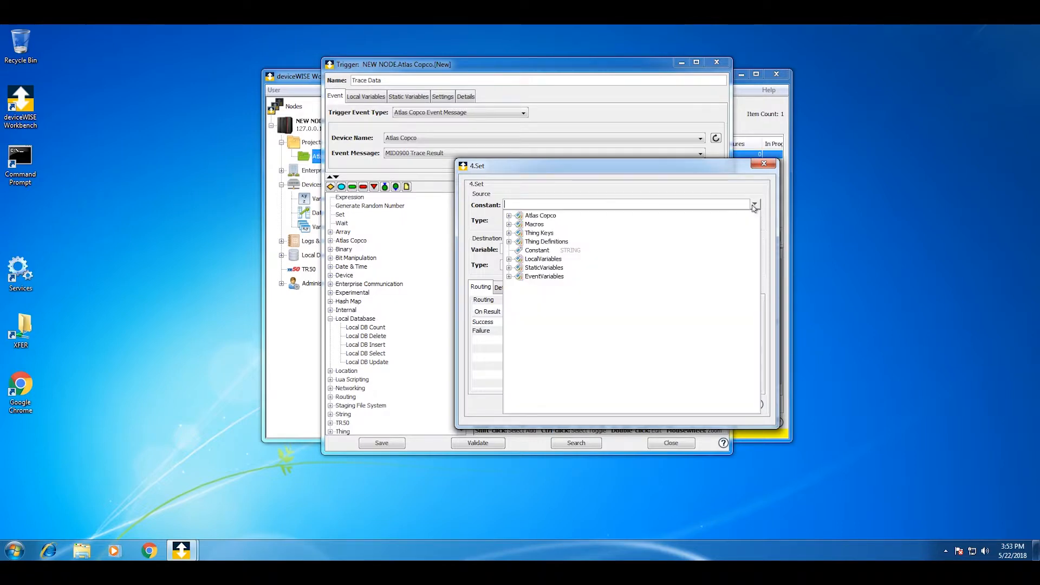
pyautogui.click(509, 277)
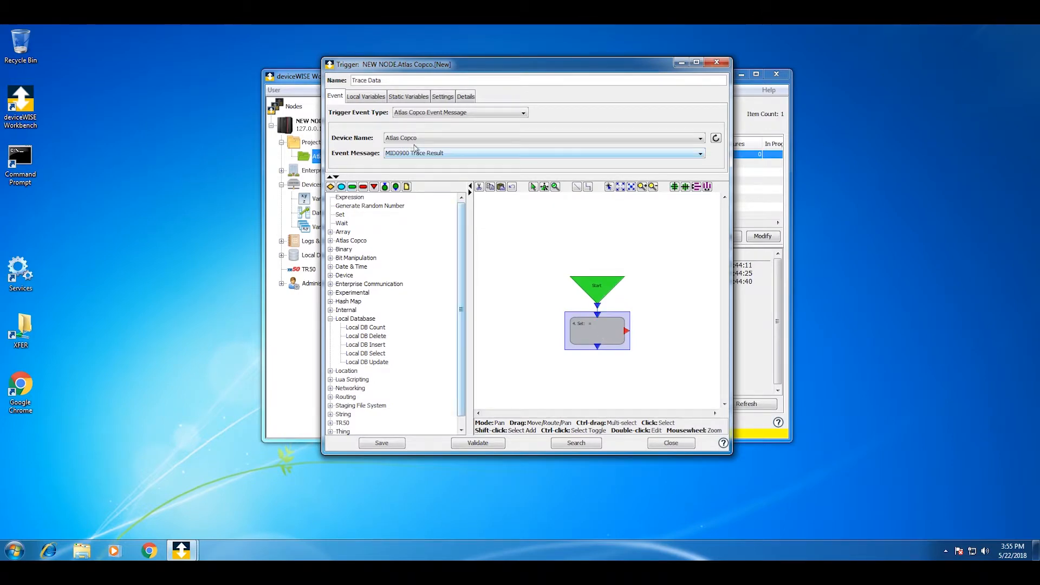
# Change the event message to MID0061 Rev.3-Last Tightening Result and examine the event variables available as the Set action's source
pyautogui.click(415, 155)
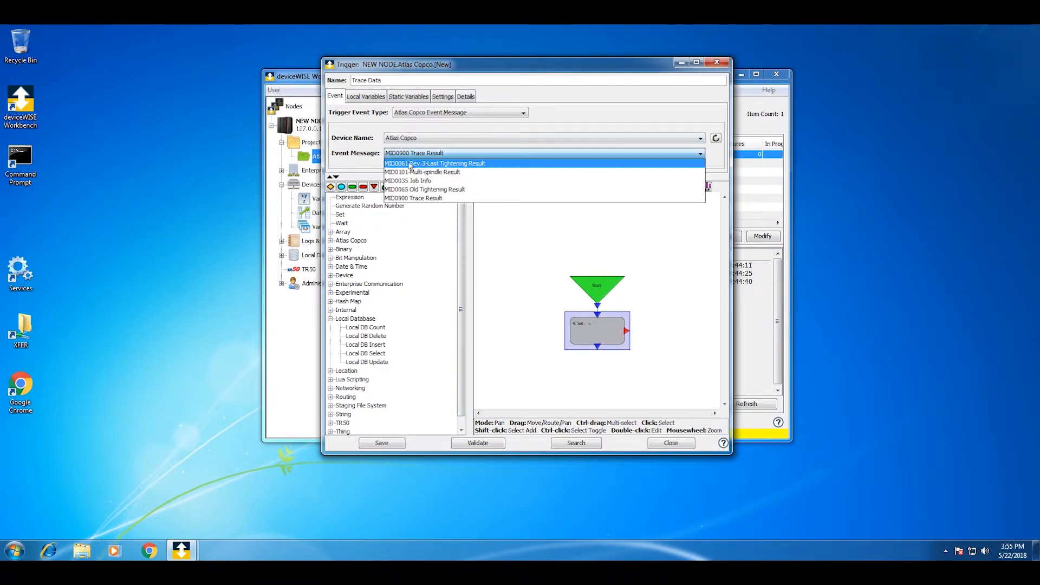
pyautogui.click(412, 163)
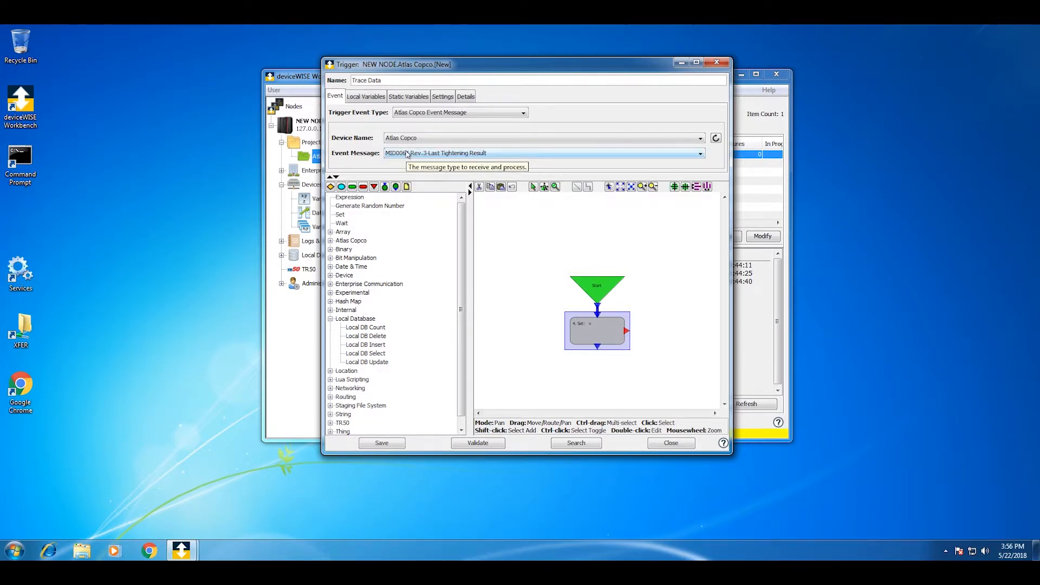
pyautogui.doubleClick(593, 334)
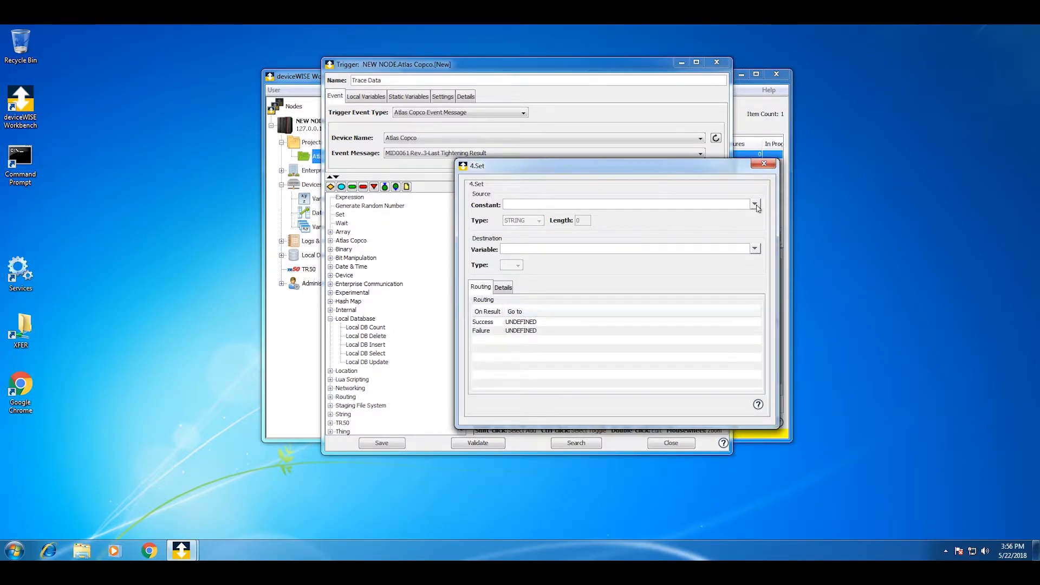
pyautogui.click(755, 205)
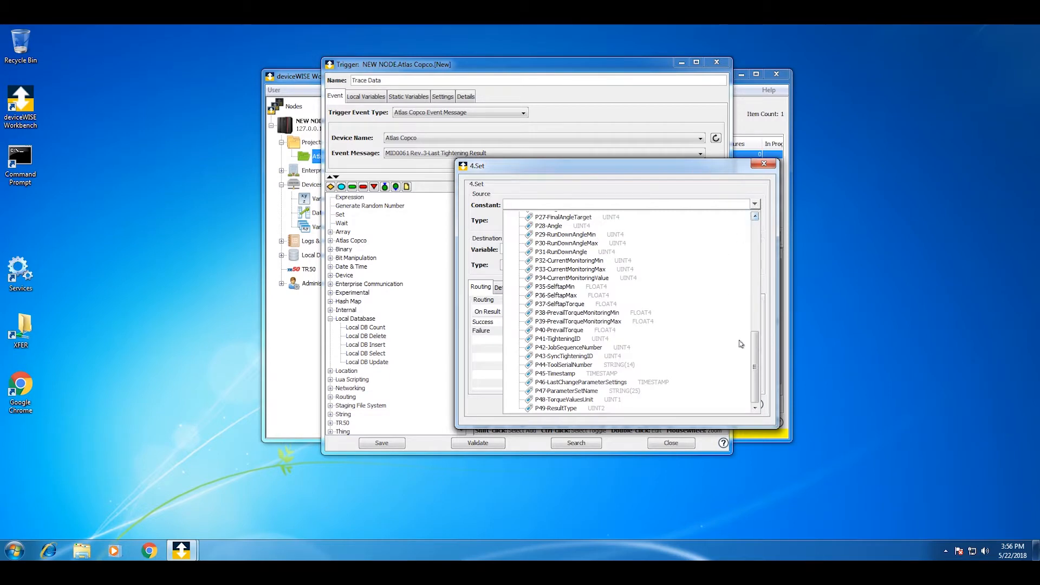
pyautogui.moveTo(755, 350); pyautogui.dragTo(754, 287)
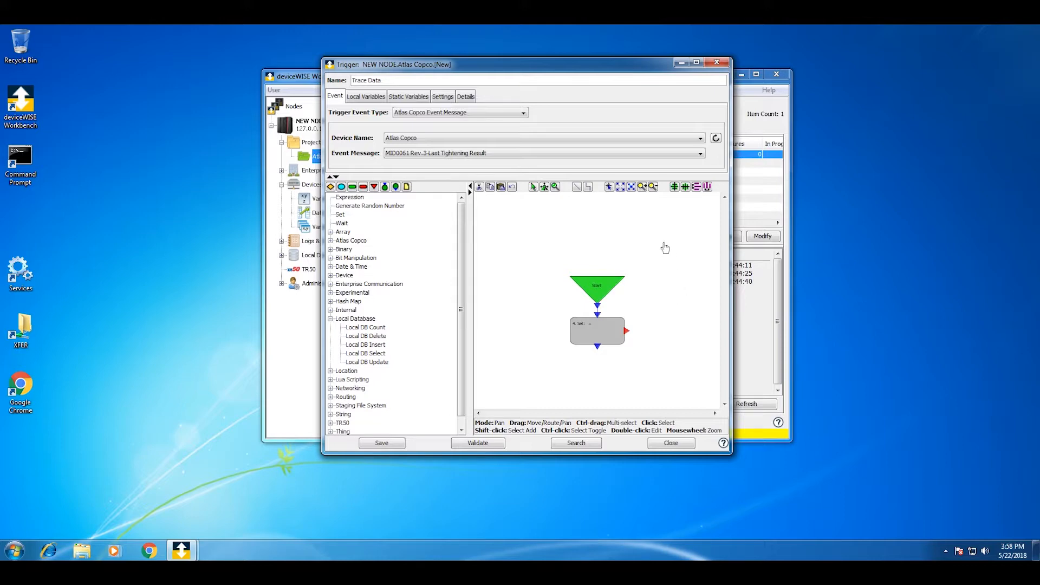
pyautogui.moveTo(598, 305); pyautogui.dragTo(593, 331)
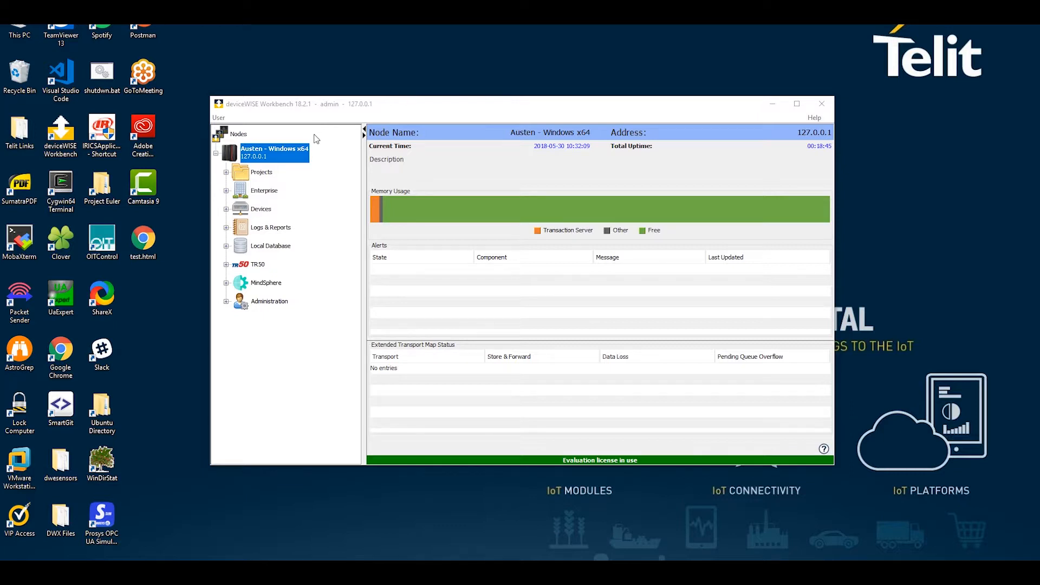
# Review the configuration of the Atlas PF Power Focus device and close its settings
pyautogui.click(263, 209)
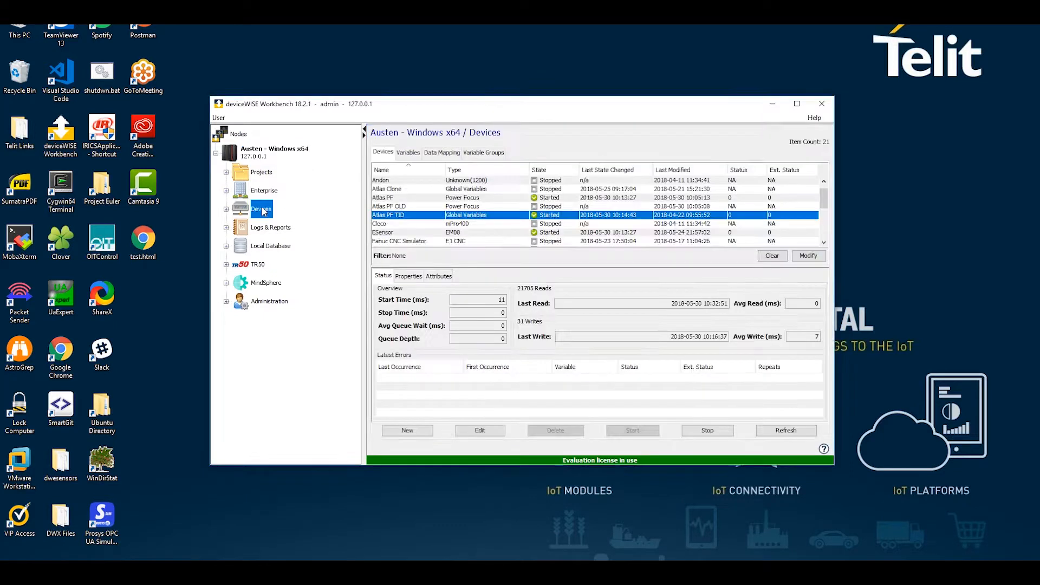
pyautogui.click(401, 200)
pyautogui.doubleClick(390, 198)
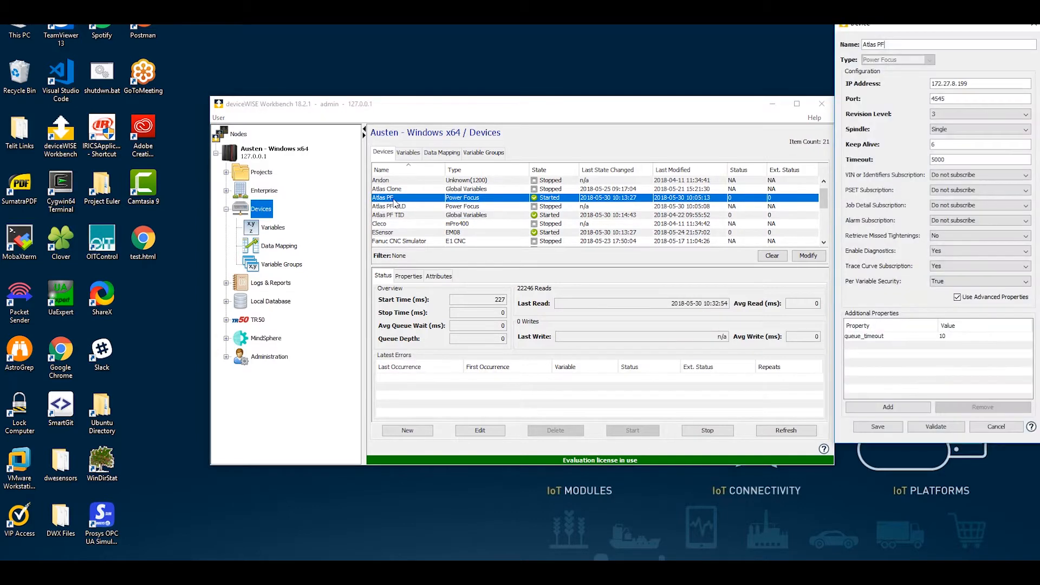
pyautogui.moveTo(875, 30); pyautogui.dragTo(733, 72)
pyautogui.click(888, 65)
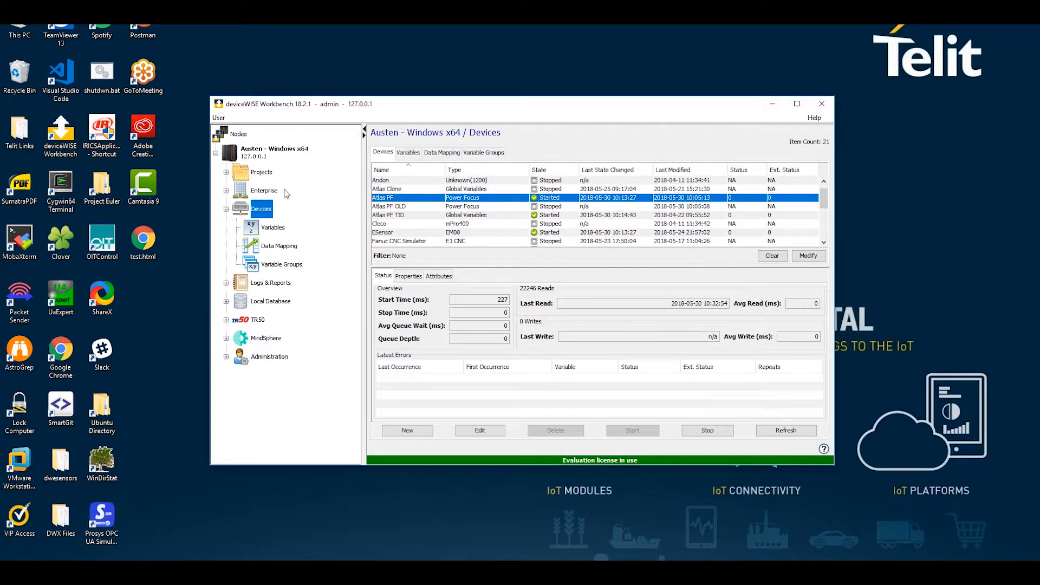
# Start the Atlas Trace Demo project
pyautogui.click(262, 173)
pyautogui.doubleClick(261, 172)
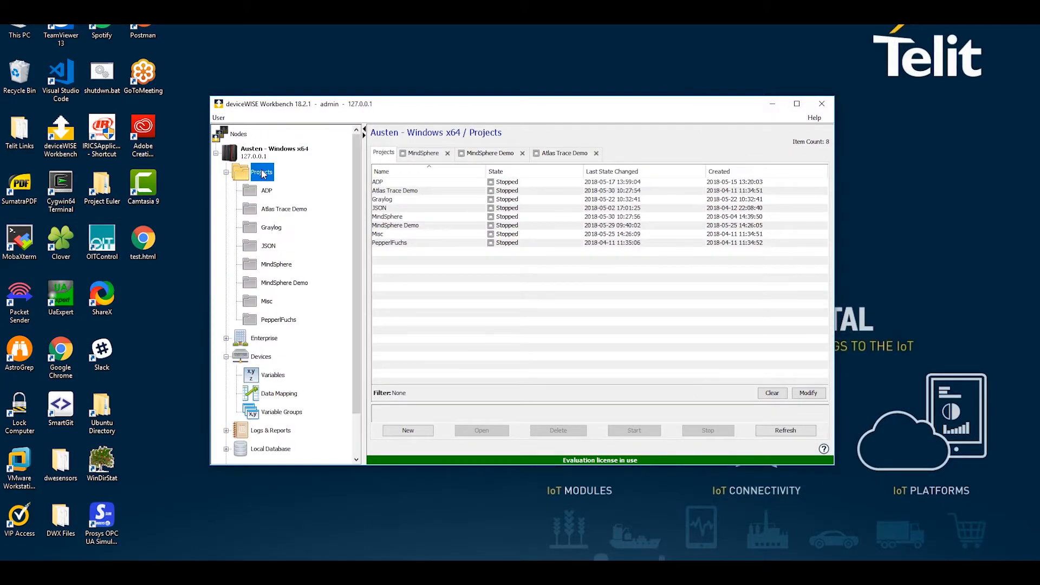
pyautogui.click(266, 210)
pyautogui.rightClick(268, 214)
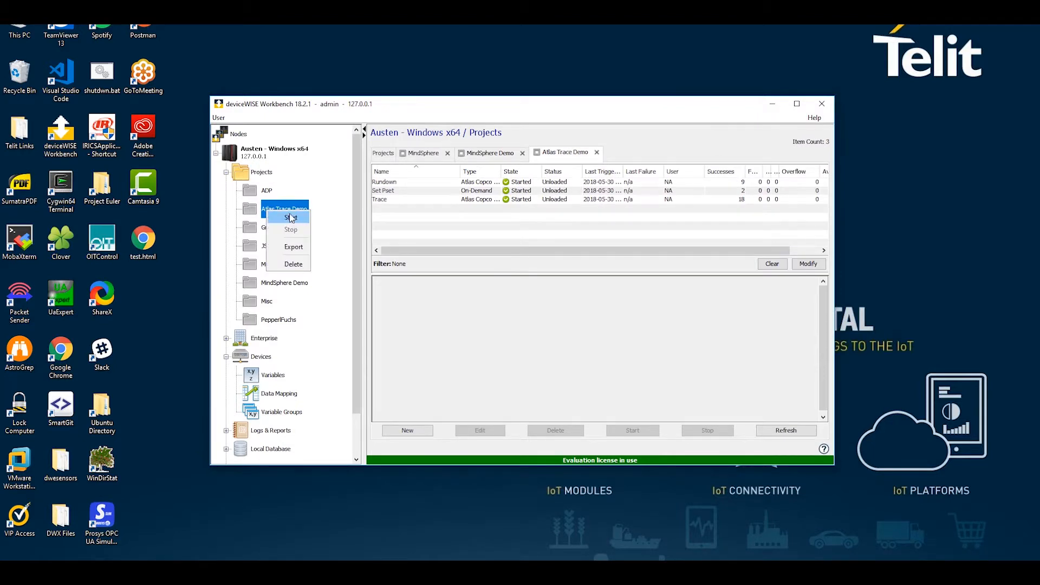
pyautogui.click(275, 218)
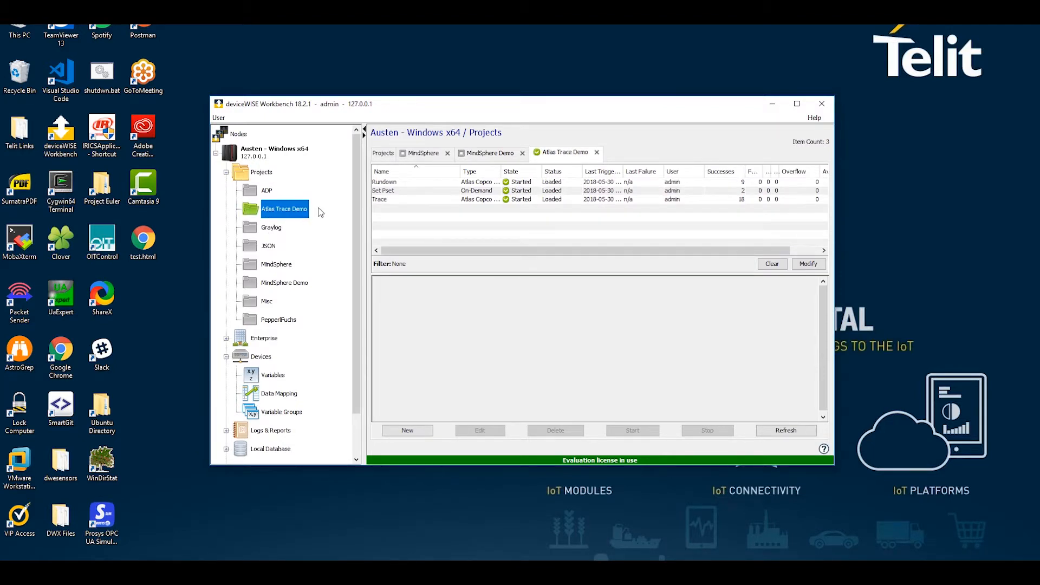
# Review the Rundown trigger's Local DB Insert and Demand Write actions, and close the trigger without saving
pyautogui.doubleClick(394, 185)
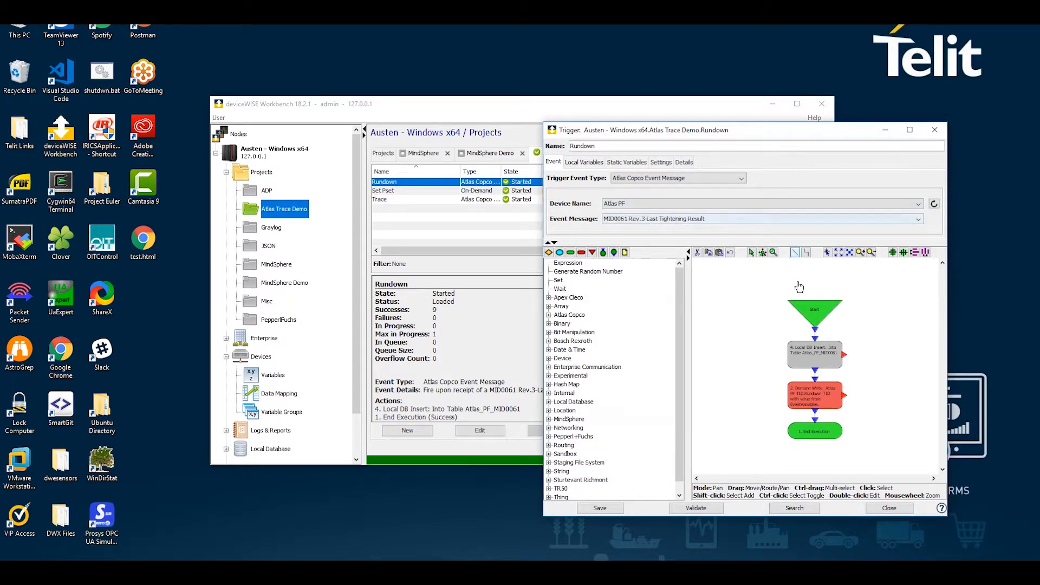
pyautogui.click(816, 361)
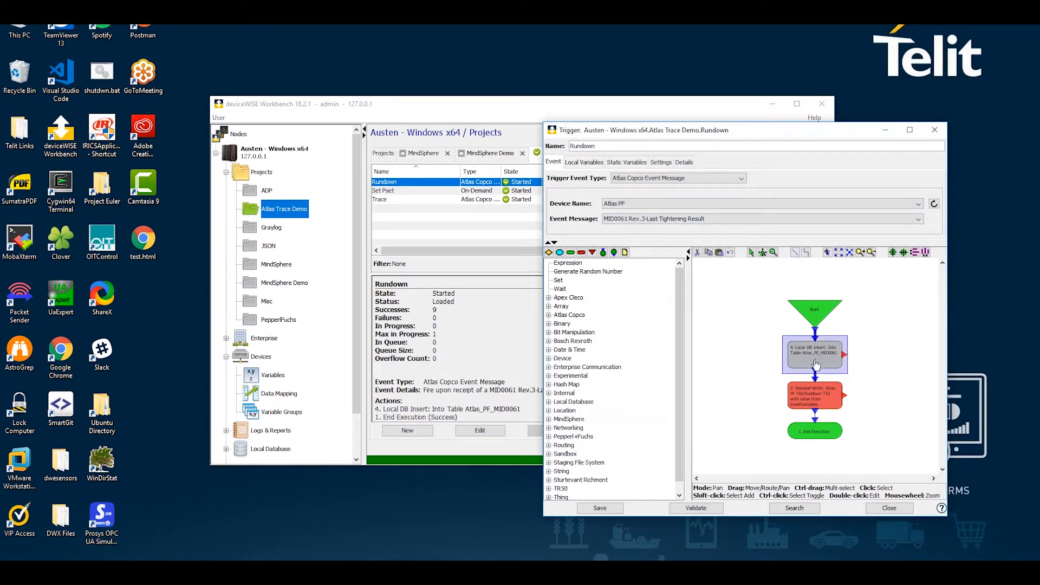
pyautogui.click(813, 399)
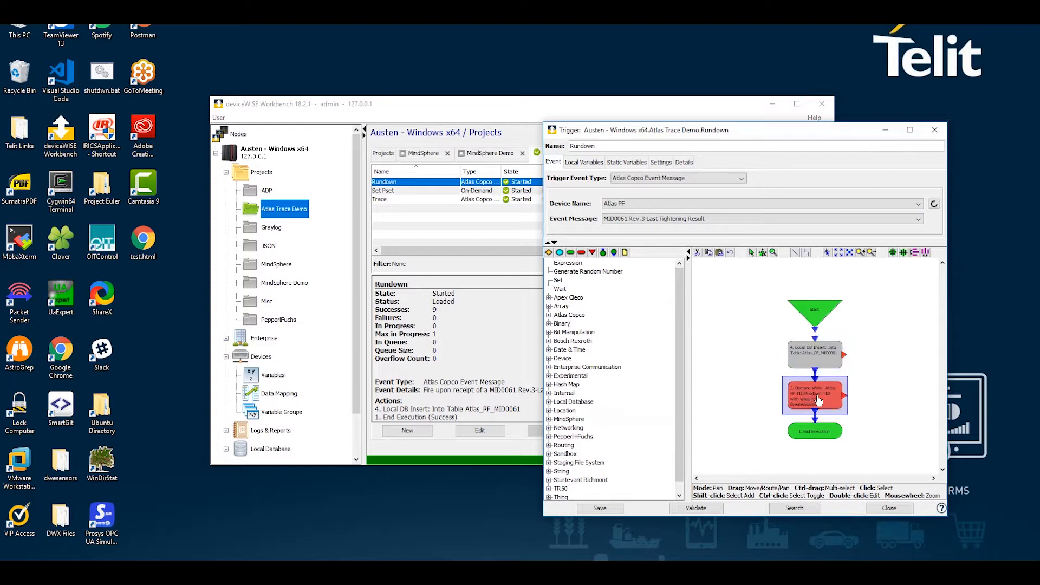
pyautogui.click(819, 358)
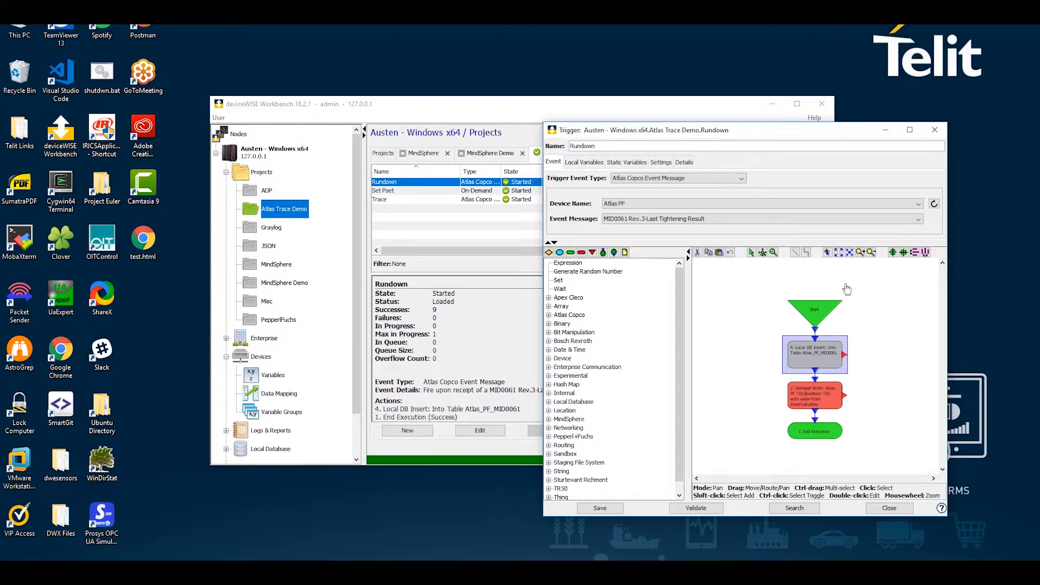
pyautogui.click(934, 135)
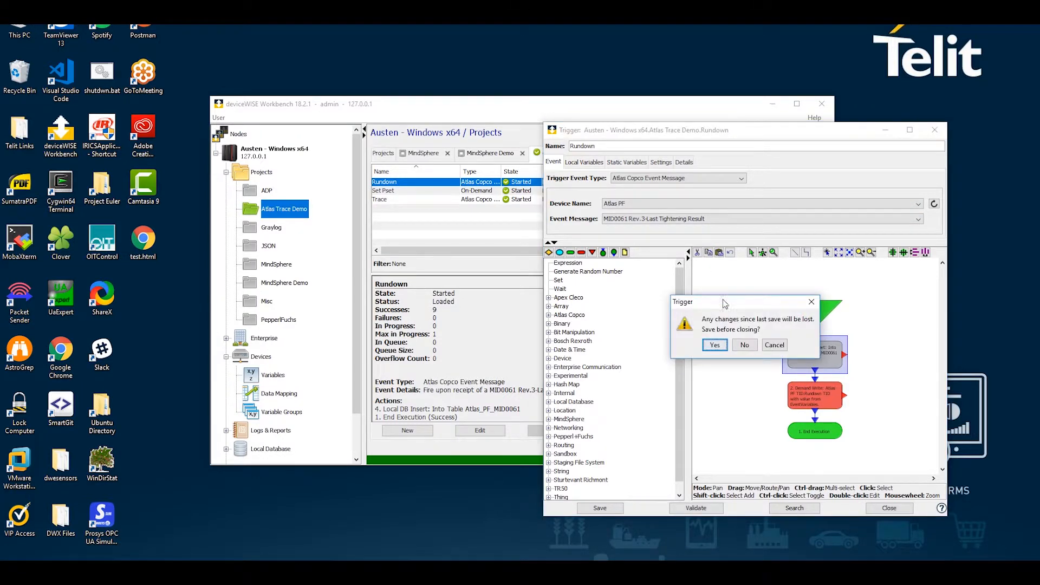
pyautogui.click(744, 350)
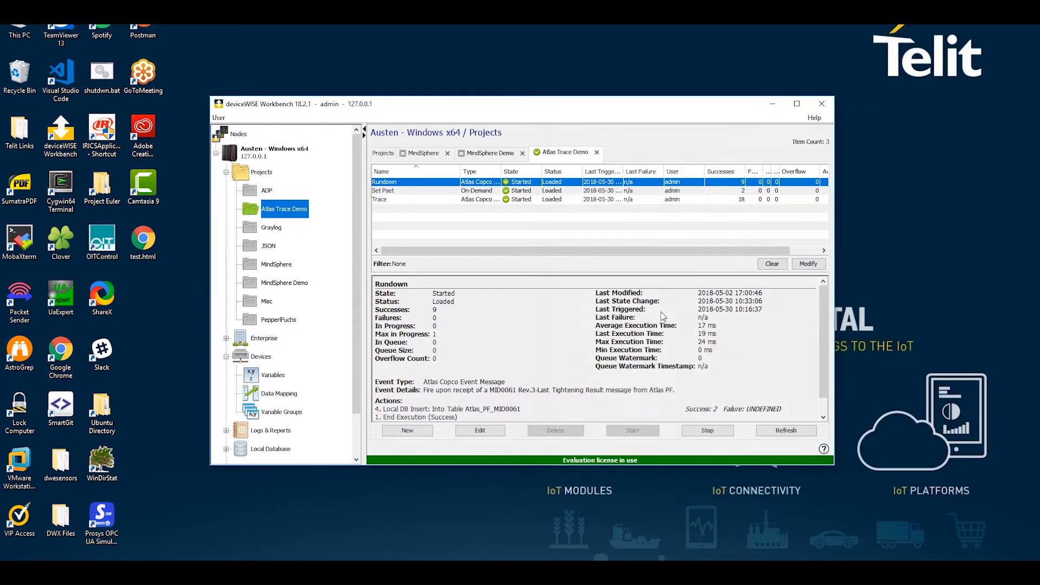
# Review the Trace trigger's Array Fill, Transaction and Demand Write actions, and close the trigger without saving
pyautogui.click(381, 199)
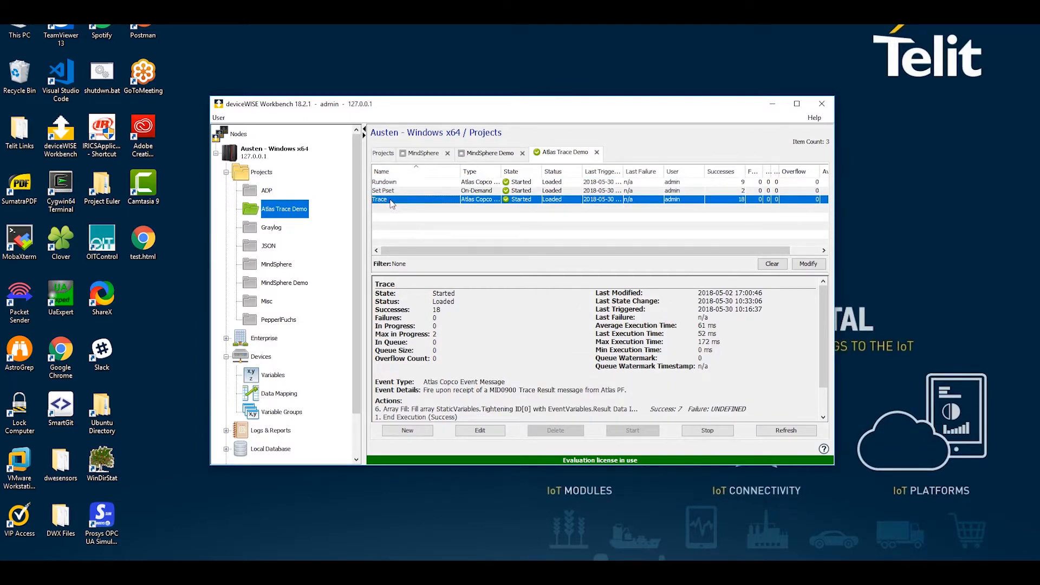
pyautogui.doubleClick(391, 201)
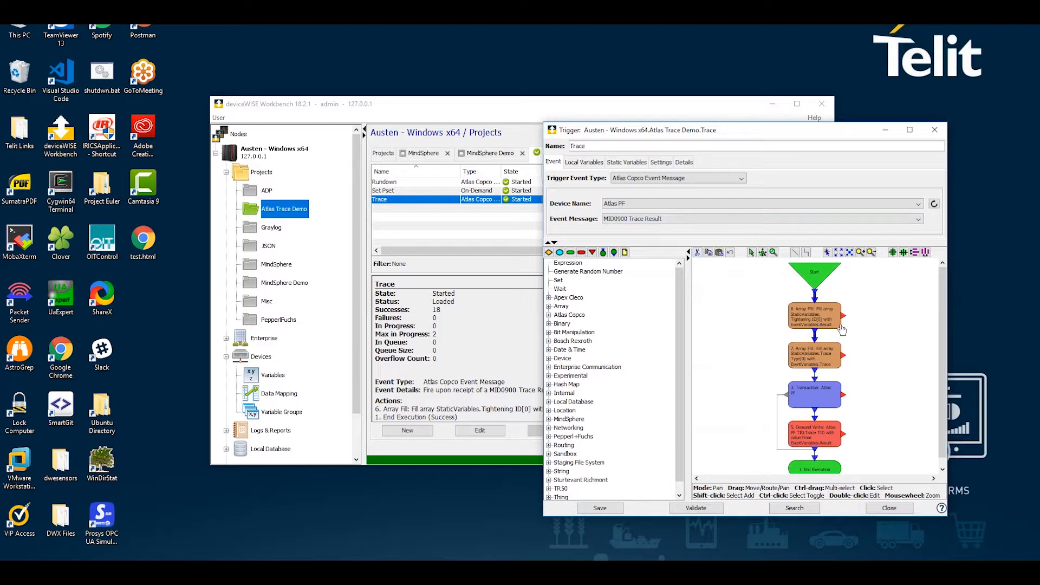
pyautogui.scroll(5, 843, 329)
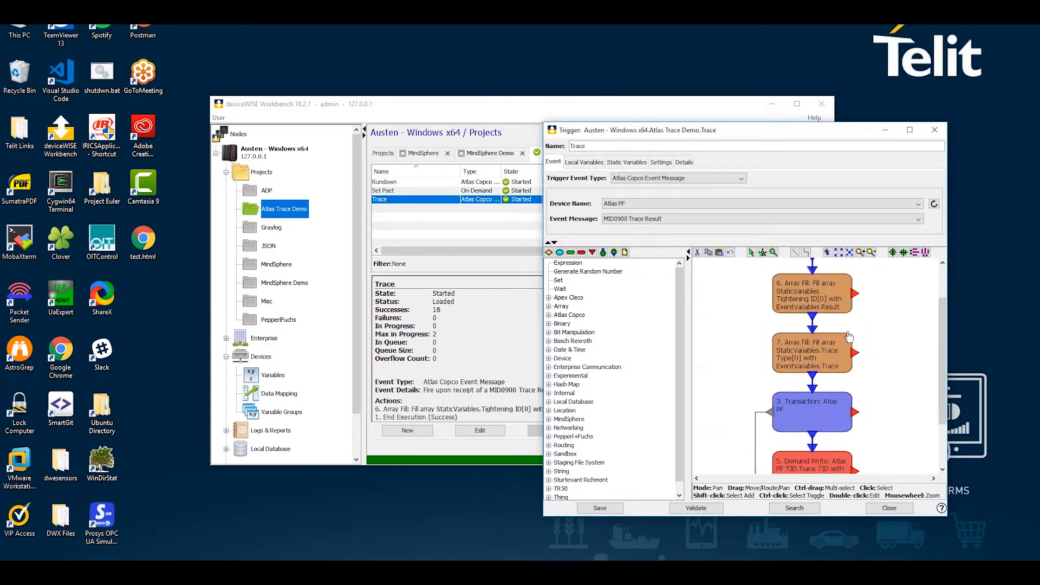
pyautogui.scroll(-3, 872, 352)
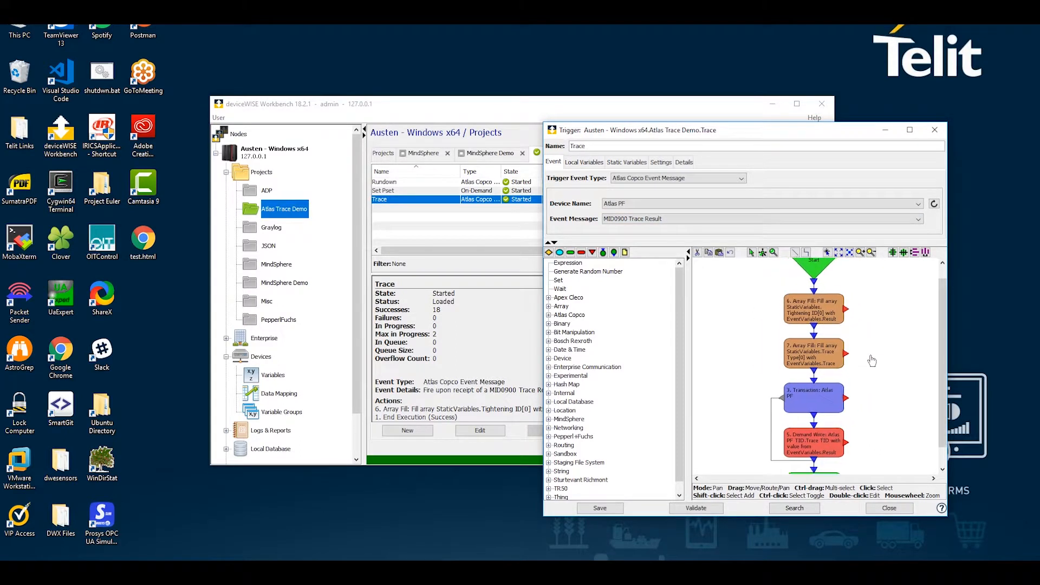
pyautogui.moveTo(871, 361); pyautogui.dragTo(867, 325)
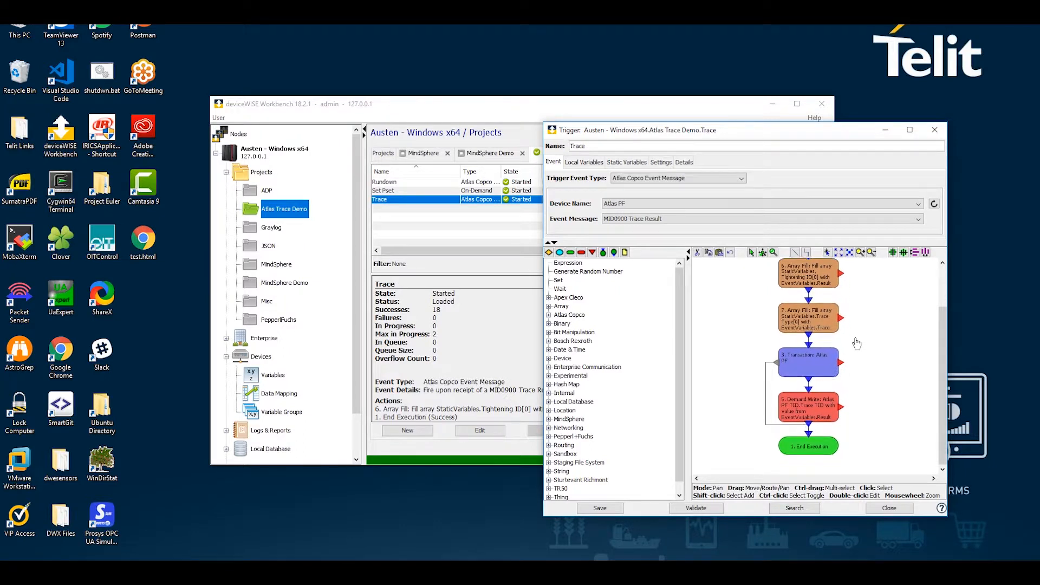
pyautogui.click(810, 368)
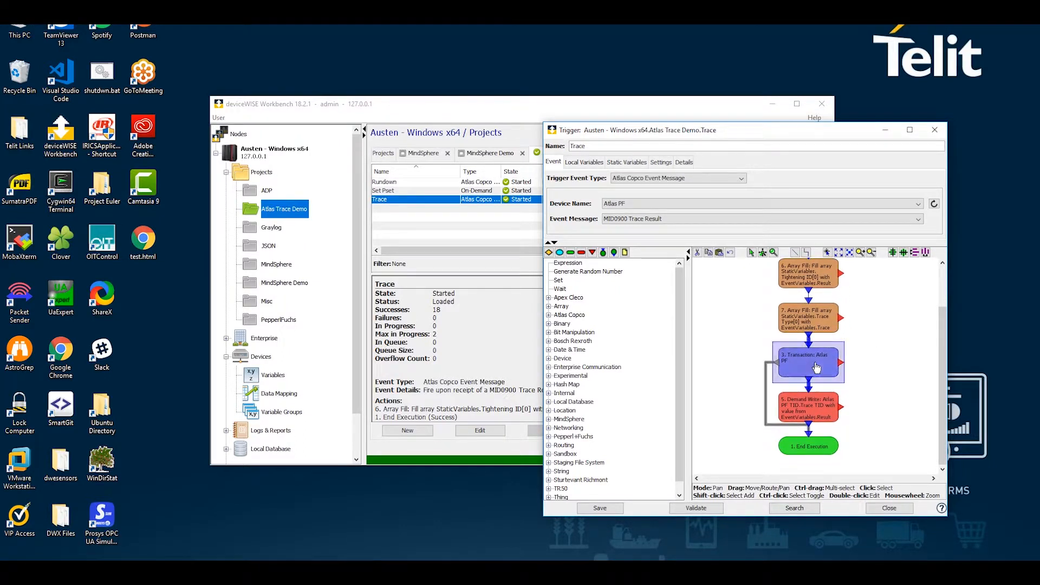
pyautogui.click(811, 414)
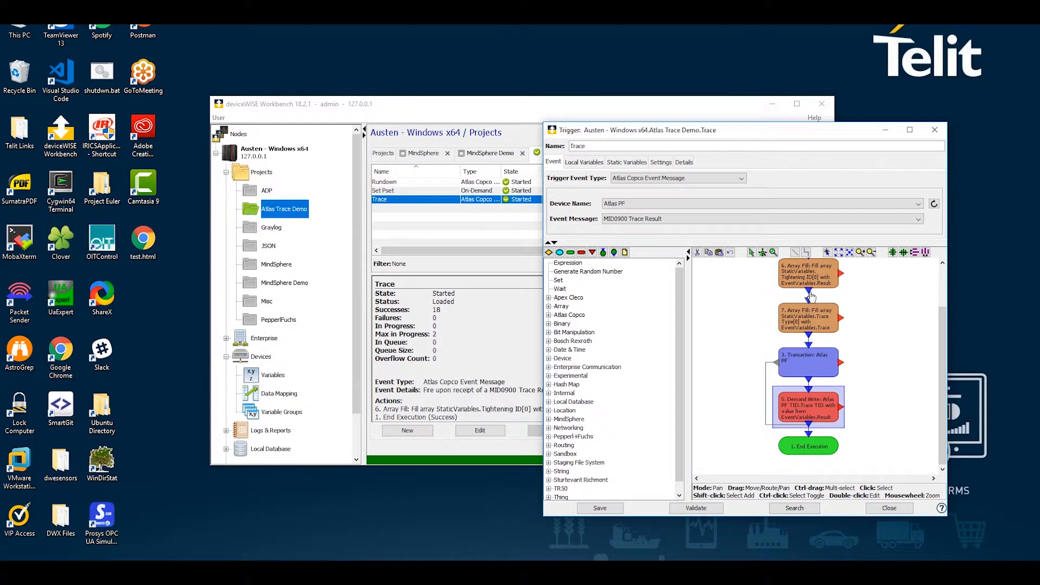
pyautogui.click(808, 321)
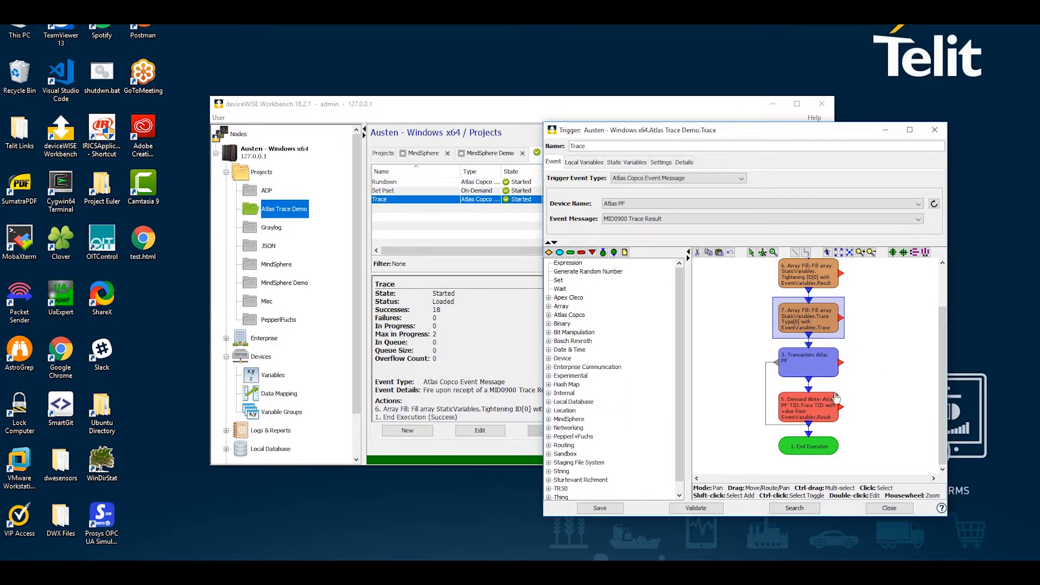
pyautogui.click(889, 508)
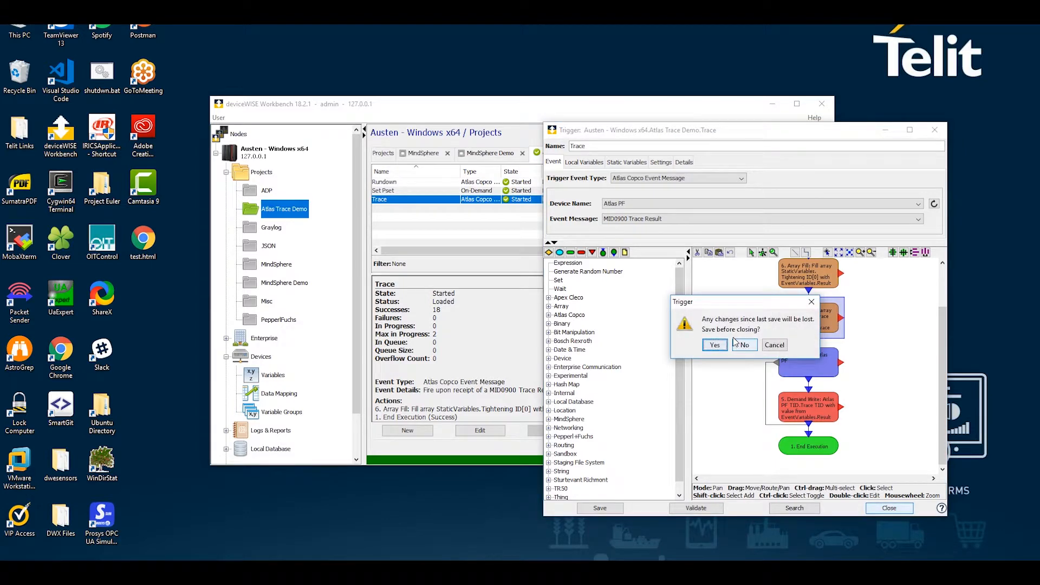
pyautogui.click(745, 345)
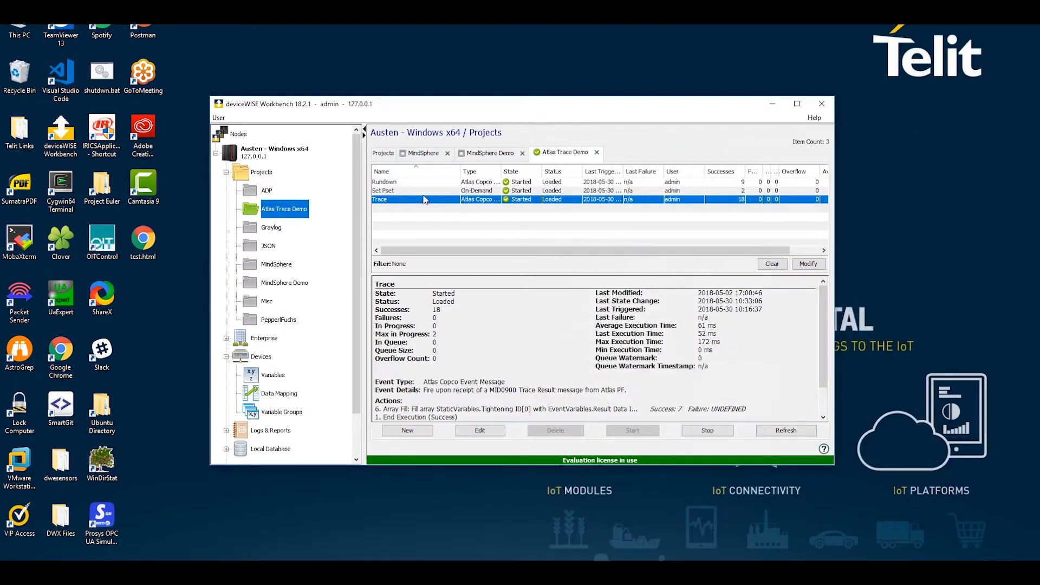
# Review the Select Parameter Set action in the Set Pset trigger and close the trigger
pyautogui.doubleClick(395, 190)
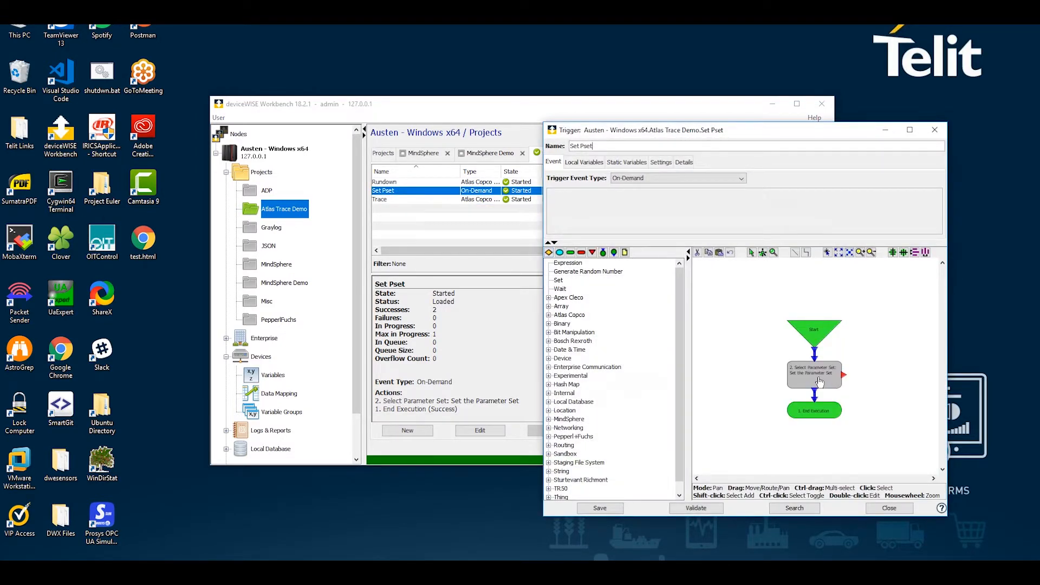
pyautogui.click(891, 509)
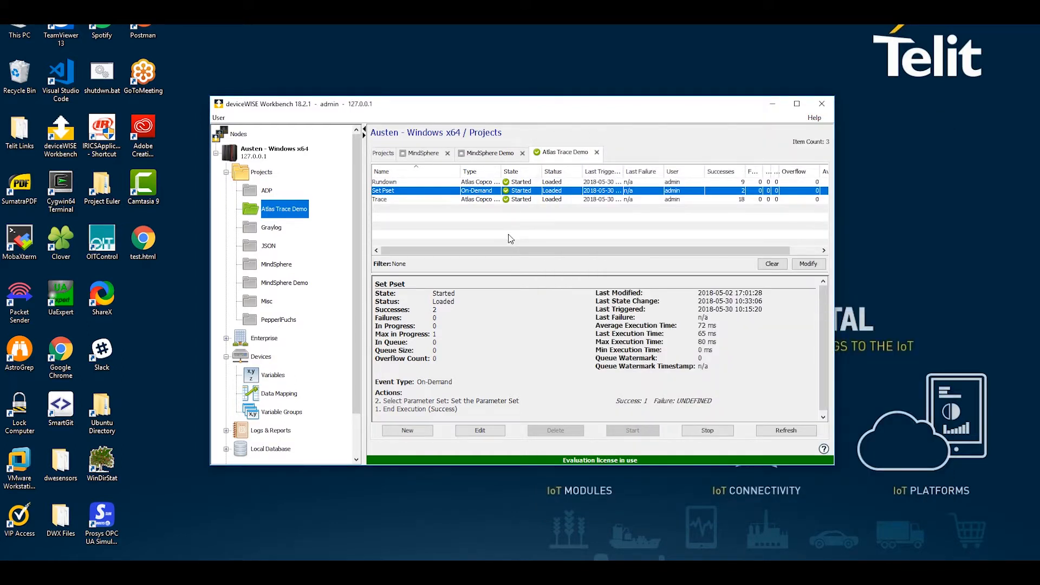
# Open the variable configuration of the Atlas PF TID global variables device
pyautogui.click(263, 361)
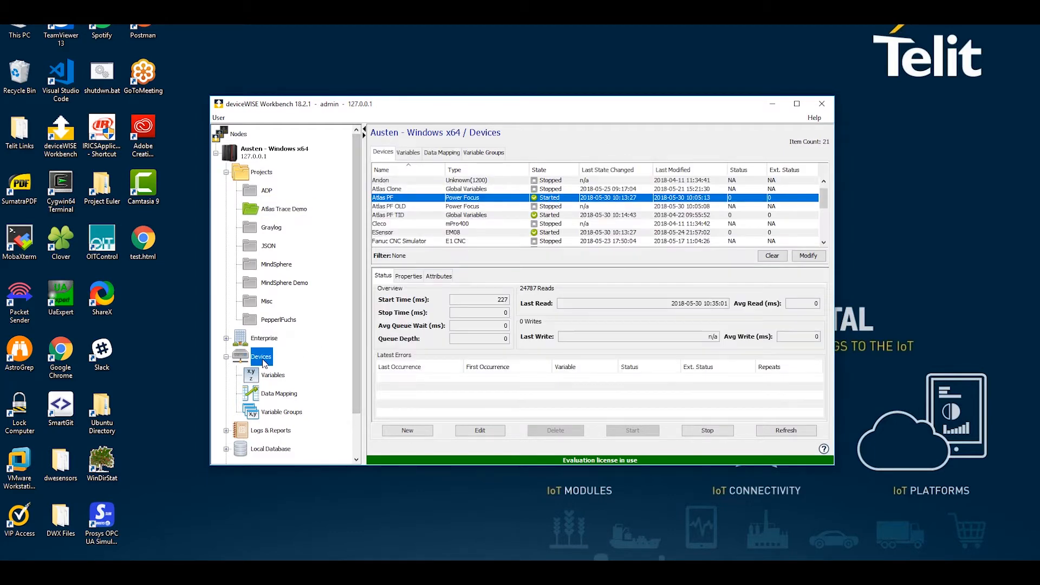
pyautogui.click(395, 216)
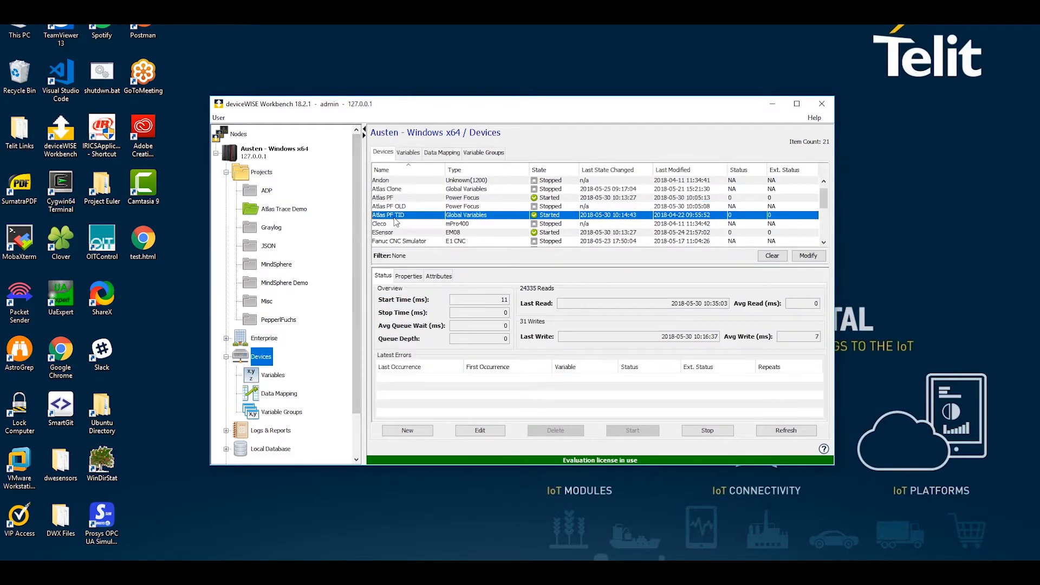
pyautogui.doubleClick(394, 215)
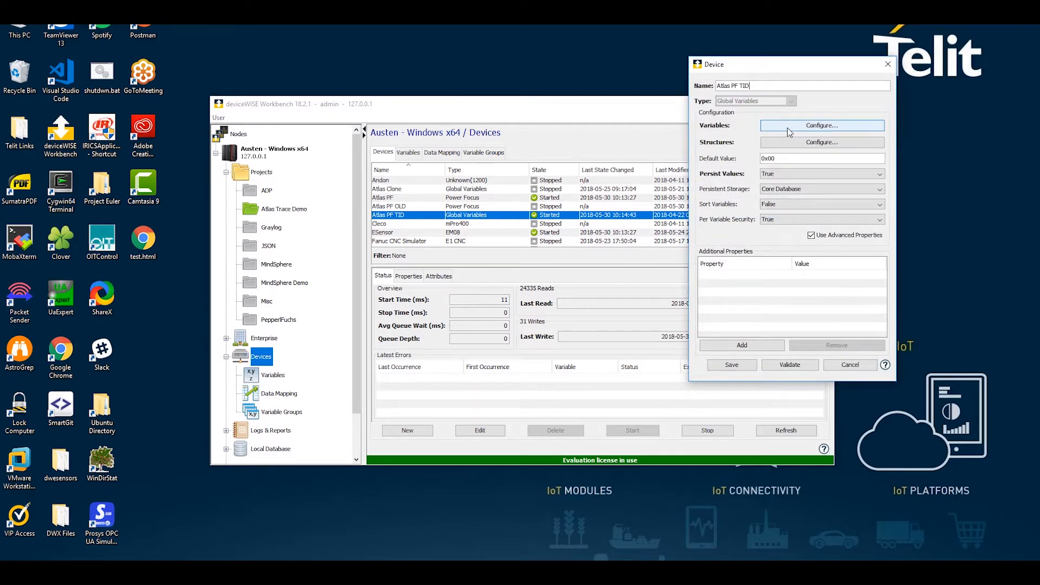
pyautogui.click(793, 130)
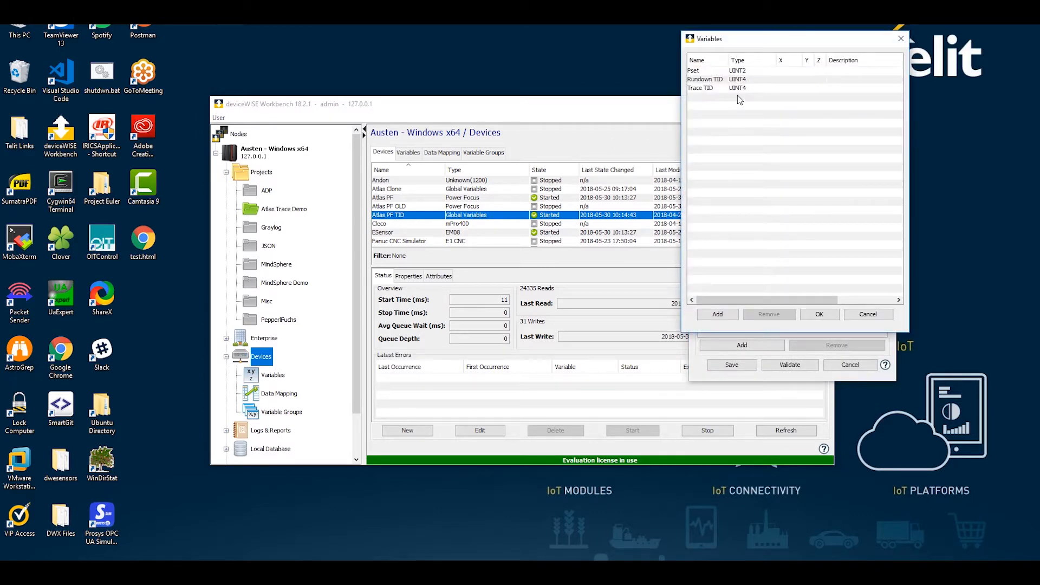
# Examine the Pset, Rundown TID and Trace TID variables, and close the Atlas PF TID device without changes
pyautogui.click(703, 72)
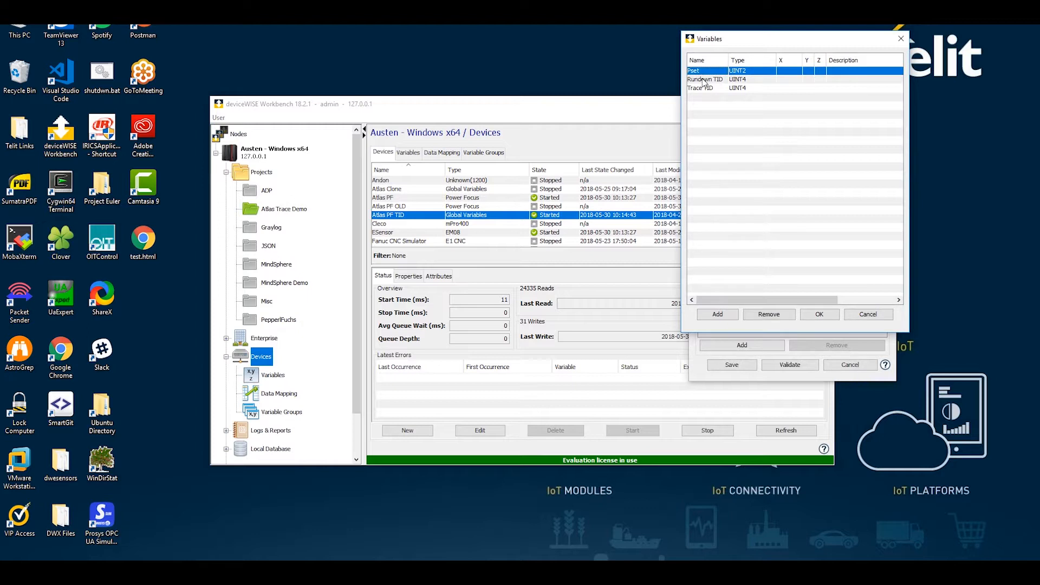
pyautogui.click(703, 80)
pyautogui.click(705, 89)
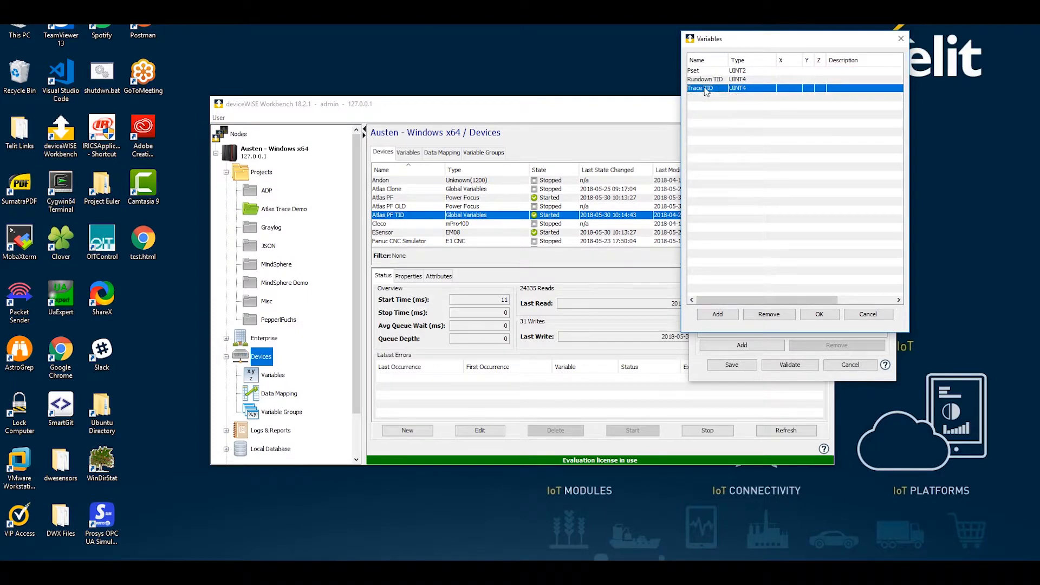
pyautogui.click(702, 80)
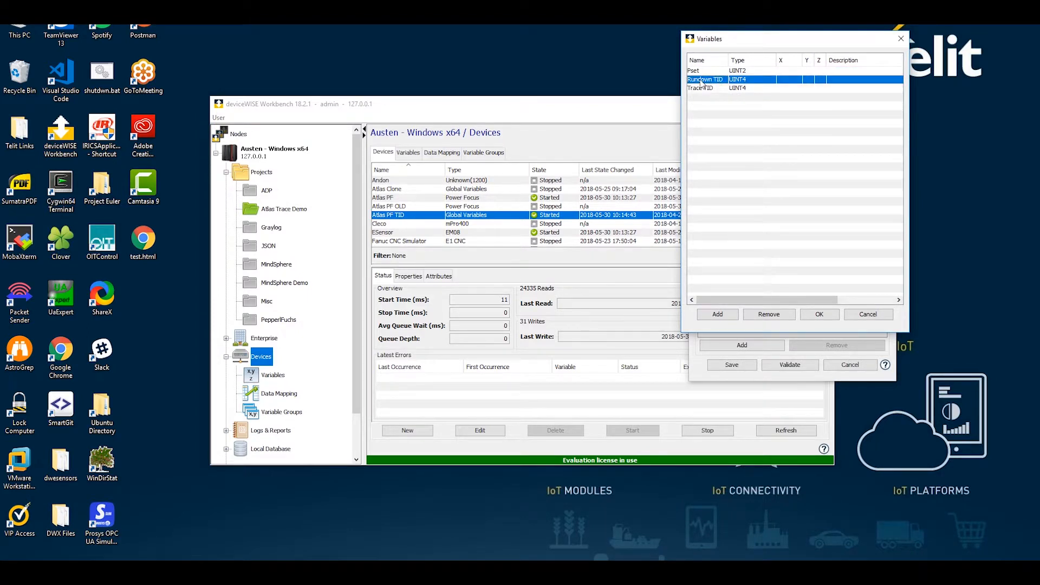
pyautogui.click(703, 88)
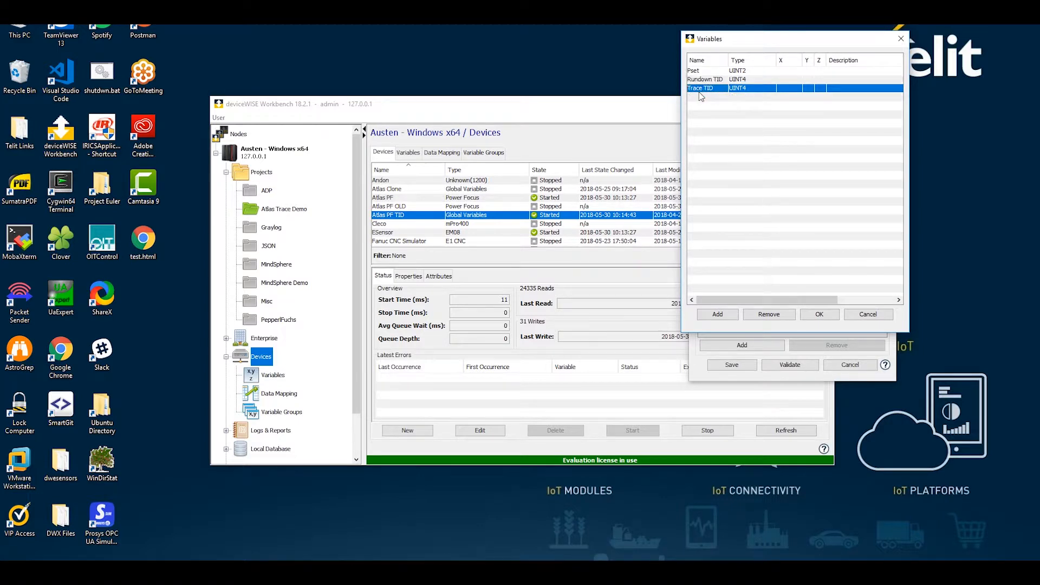
pyautogui.click(712, 82)
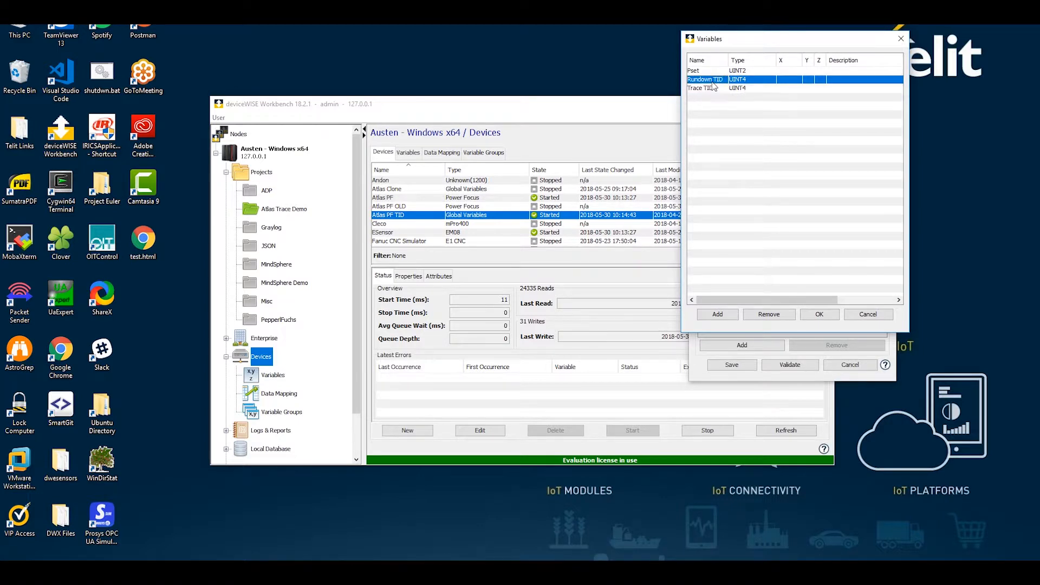
pyautogui.click(711, 89)
pyautogui.click(705, 83)
pyautogui.click(704, 87)
pyautogui.click(703, 82)
pyautogui.click(703, 86)
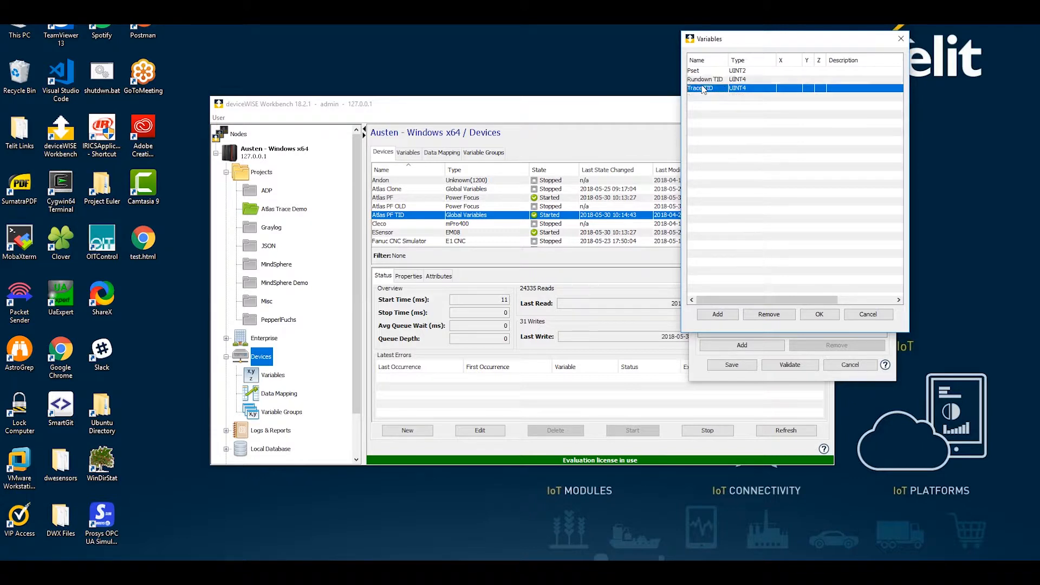
pyautogui.click(705, 81)
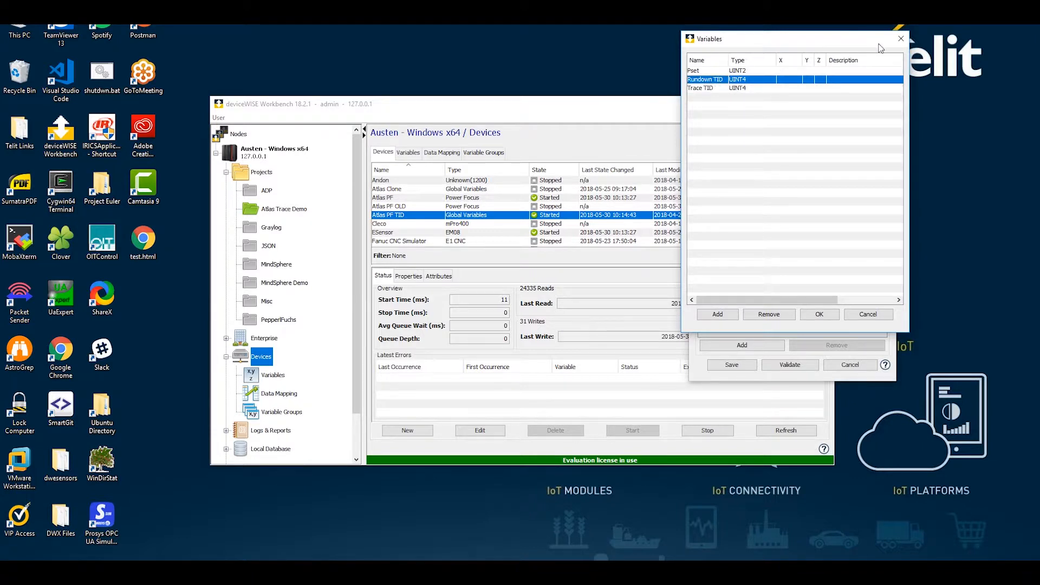
pyautogui.click(702, 89)
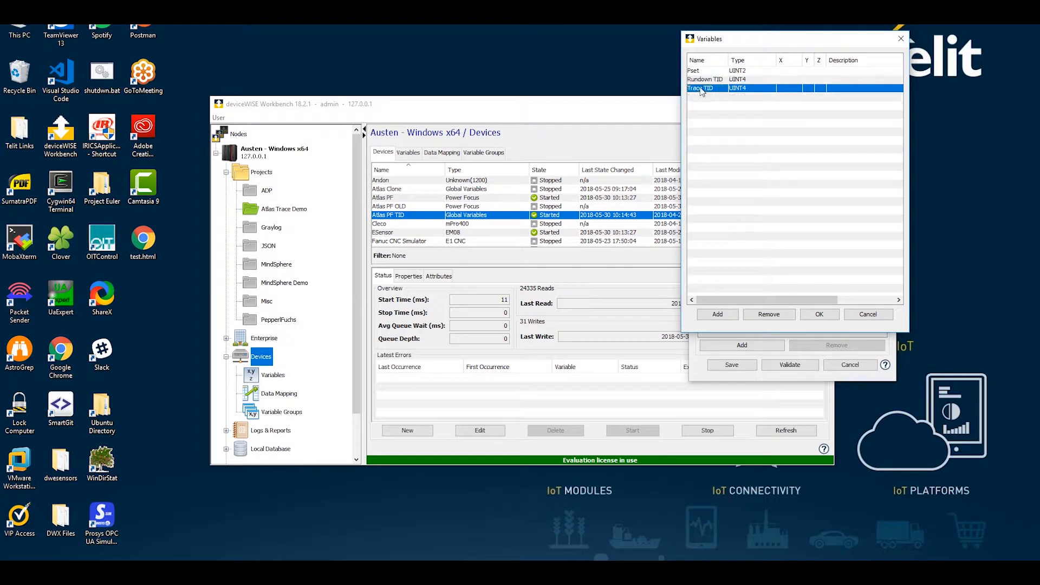
pyautogui.click(702, 79)
pyautogui.click(703, 88)
pyautogui.click(706, 81)
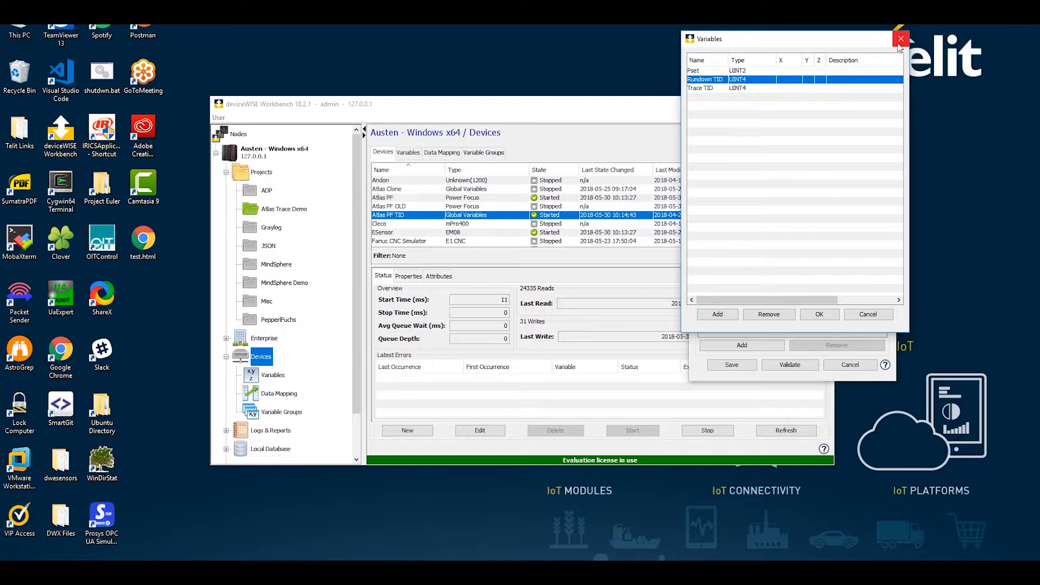
pyautogui.click(900, 42)
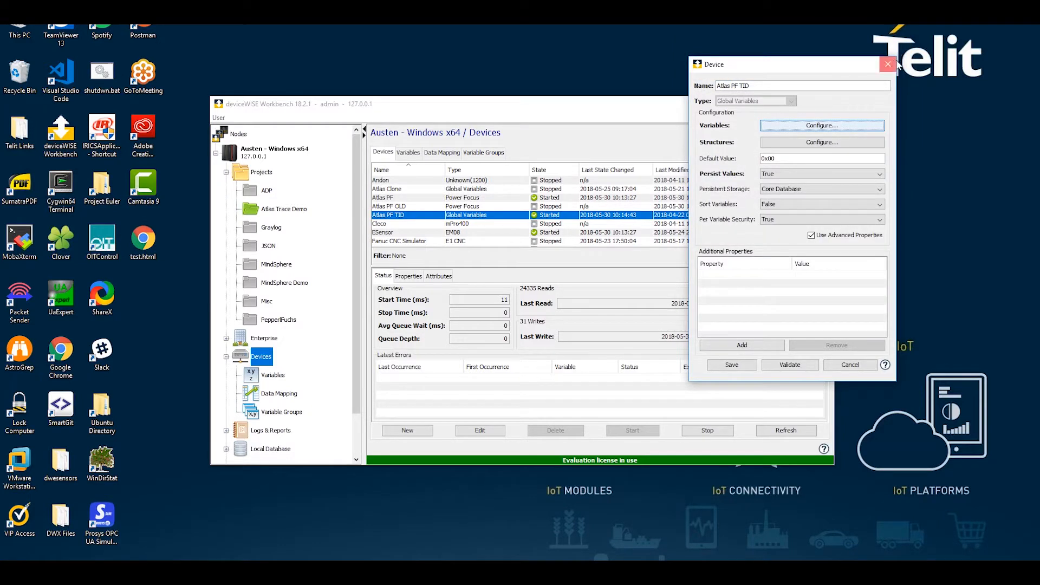
pyautogui.click(897, 66)
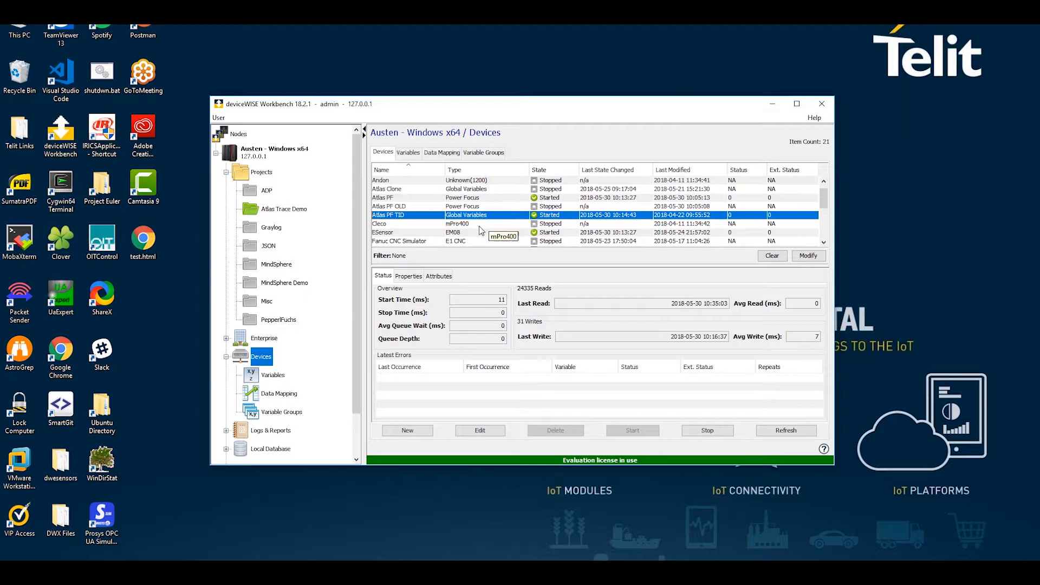
# Examine the columns and stored rows of the Atlas_PF_MID0061 and Atlas_PF_MID0900 local database tables
pyautogui.click(272, 448)
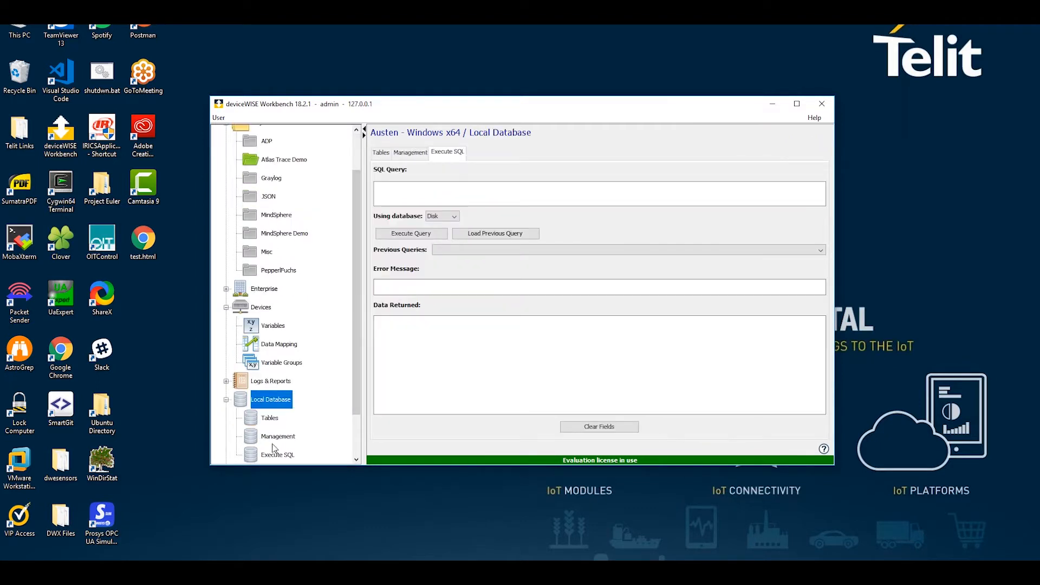
pyautogui.click(270, 419)
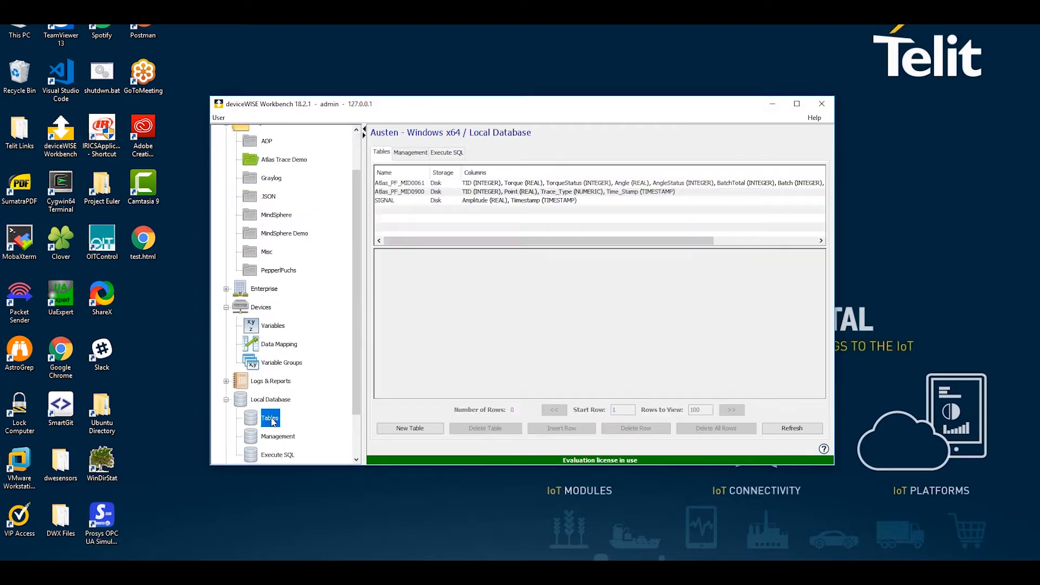
pyautogui.click(410, 184)
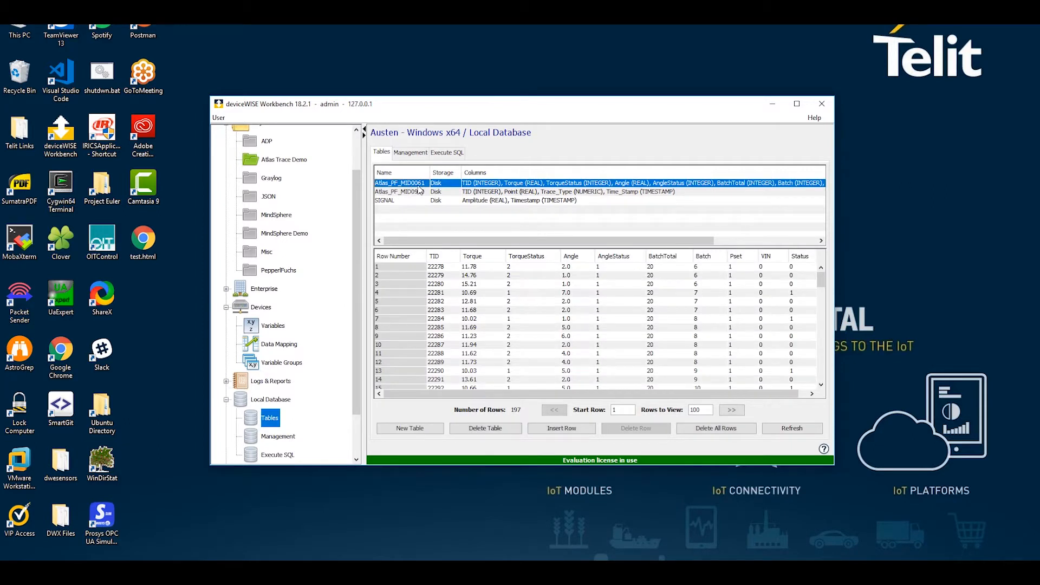
pyautogui.click(422, 192)
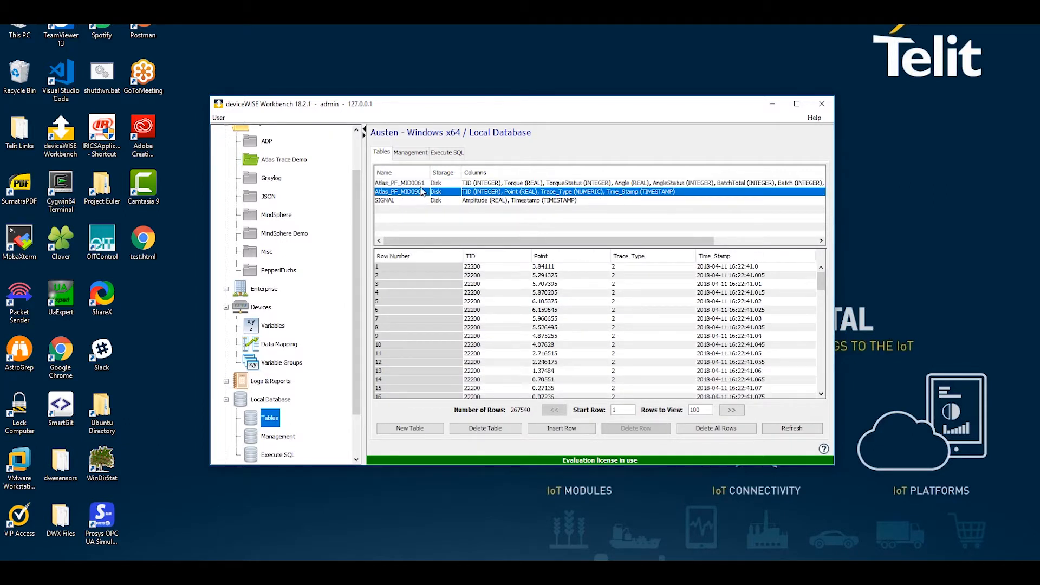
pyautogui.click(422, 184)
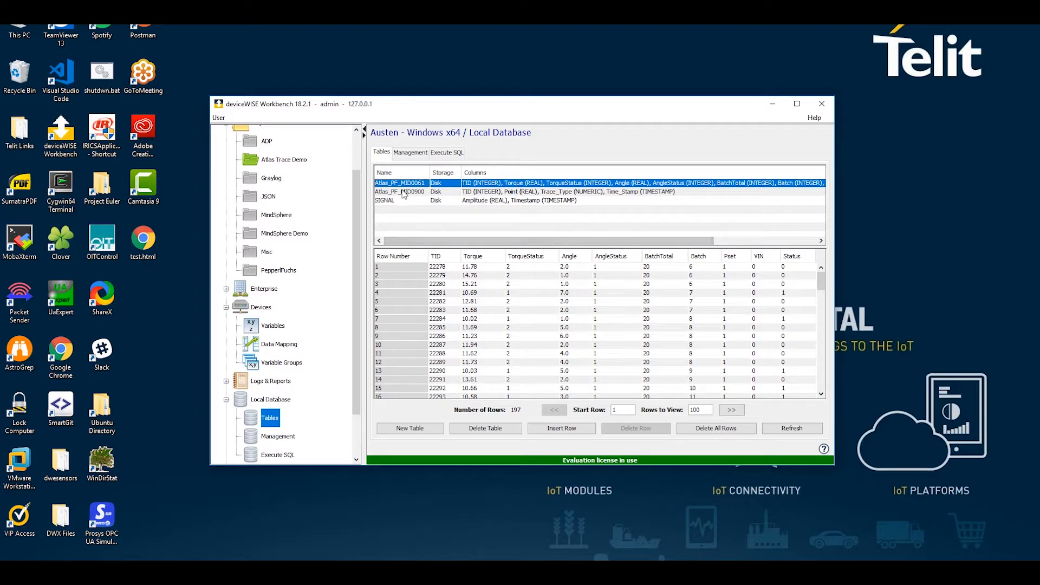
pyautogui.click(404, 192)
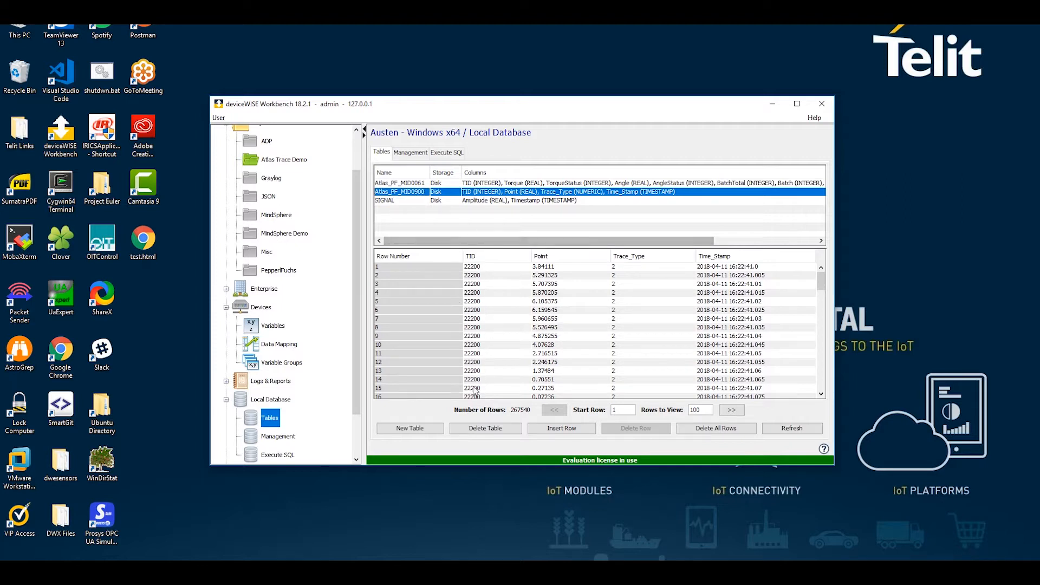
pyautogui.scroll(2, 458, 242)
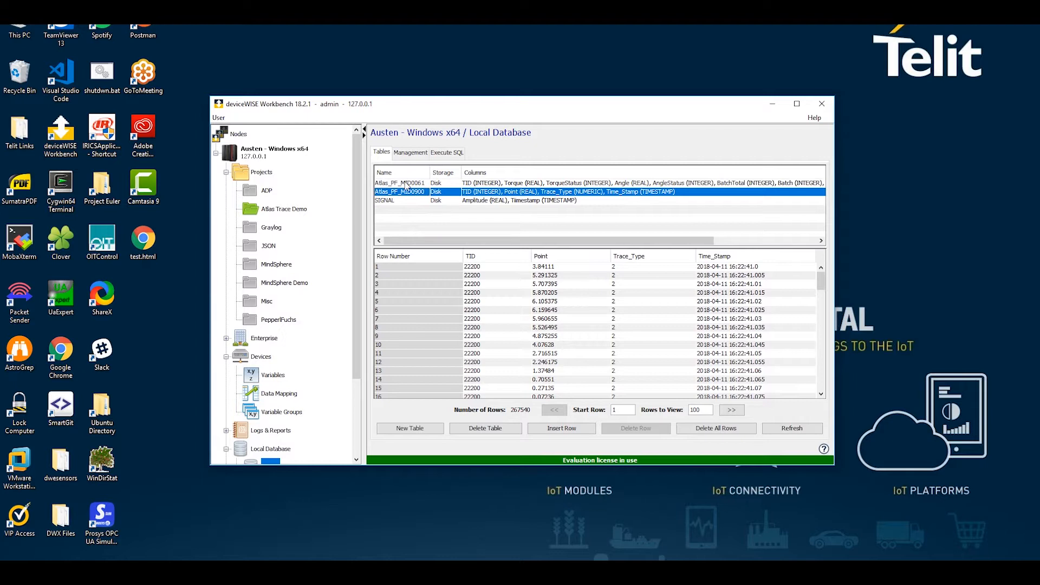
pyautogui.click(410, 184)
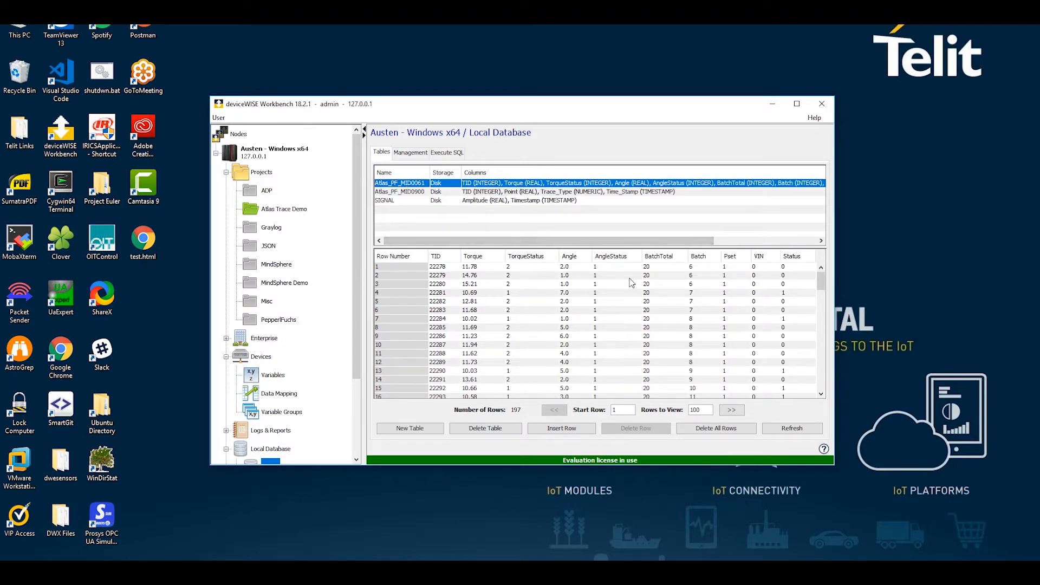
pyautogui.click(406, 193)
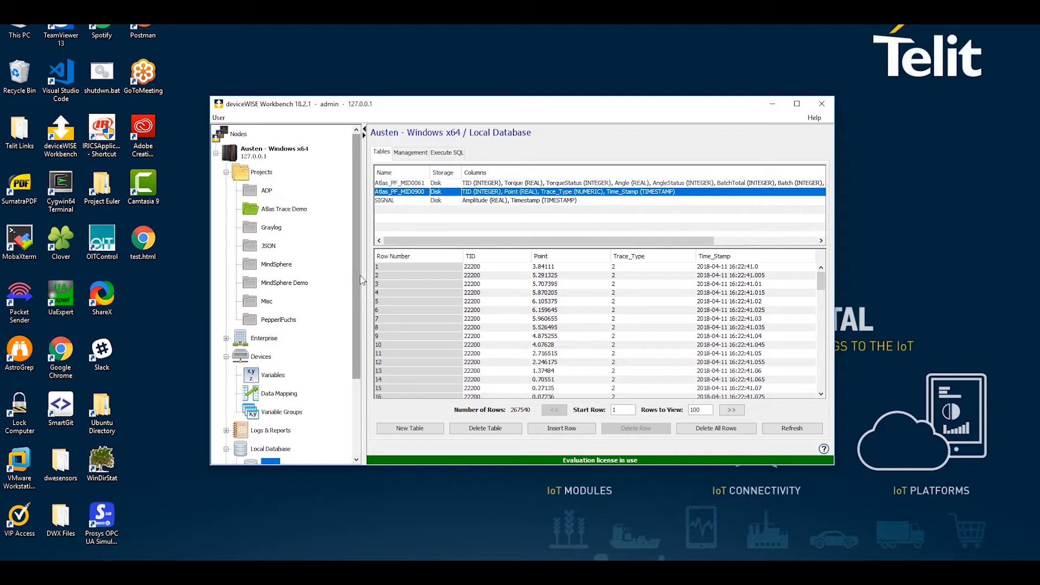
# Review the HTTP Server settings in the node's administration section
pyautogui.scroll(-1, 357, 287)
pyautogui.moveTo(356, 282)
pyautogui.mouseDown()
pyautogui.moveTo(360, 262)
pyautogui.moveTo(358, 275)
pyautogui.mouseUp()
pyautogui.scroll(-3, 286, 446)
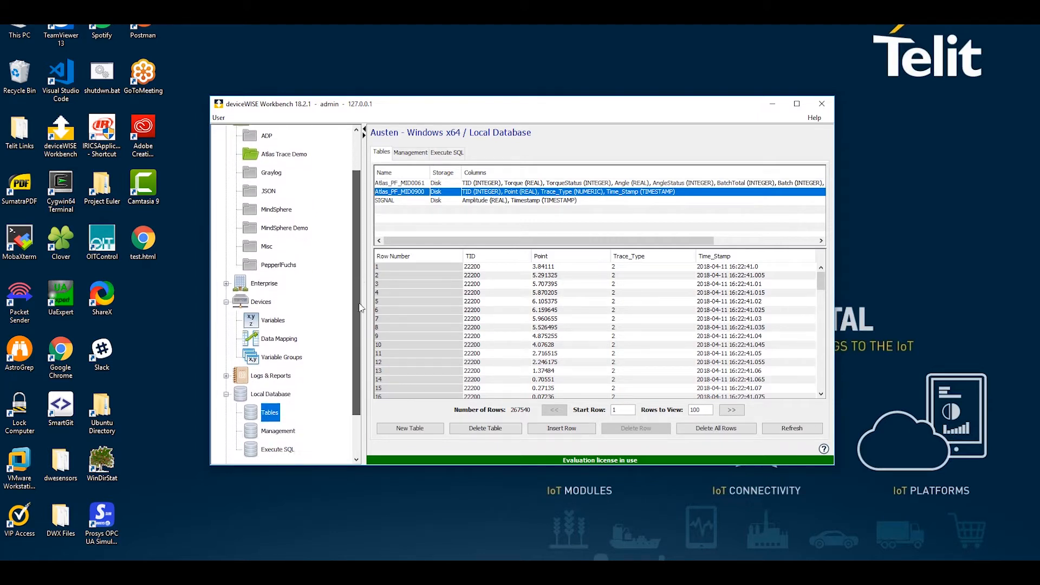
pyautogui.doubleClick(269, 454)
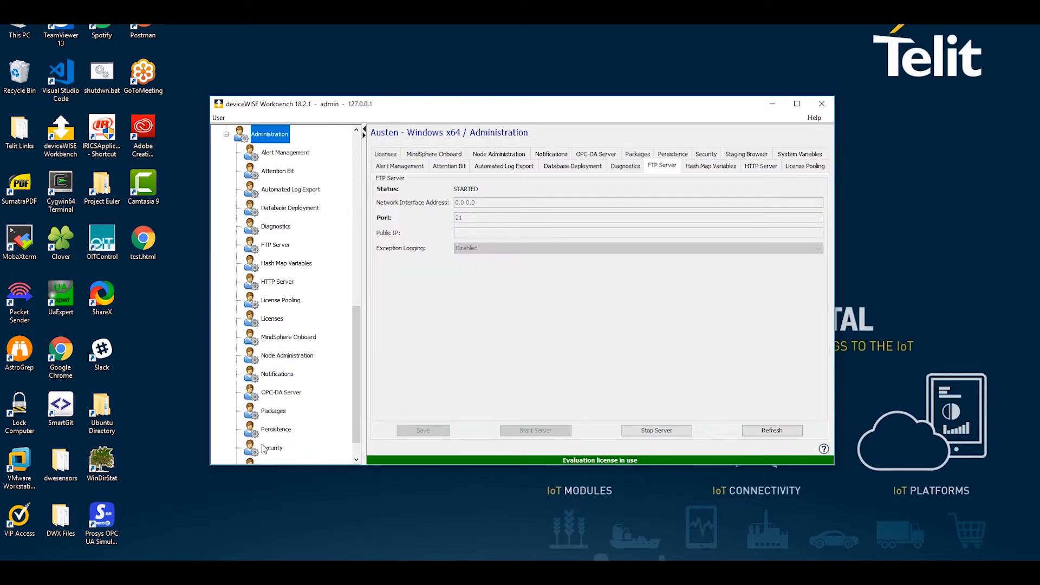
pyautogui.click(277, 281)
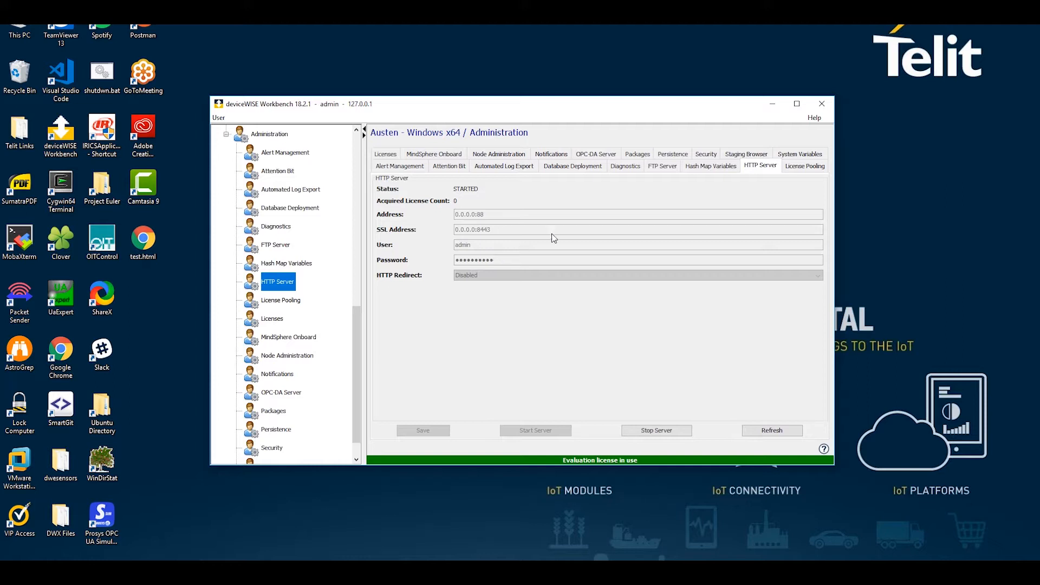
# Expand the www folder in the Staging Browser and look through its web project folders
pyautogui.click(747, 156)
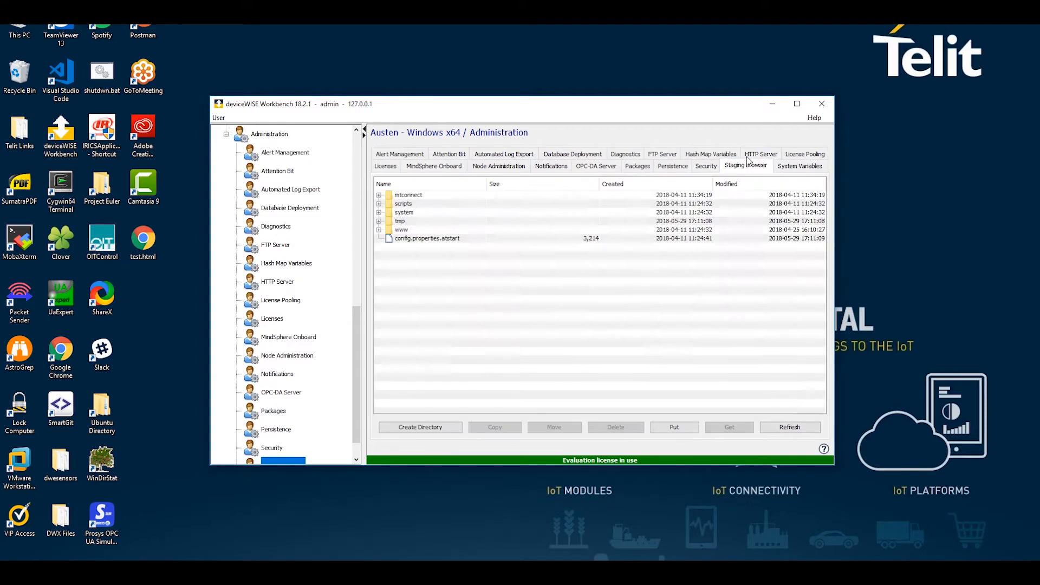
pyautogui.click(379, 230)
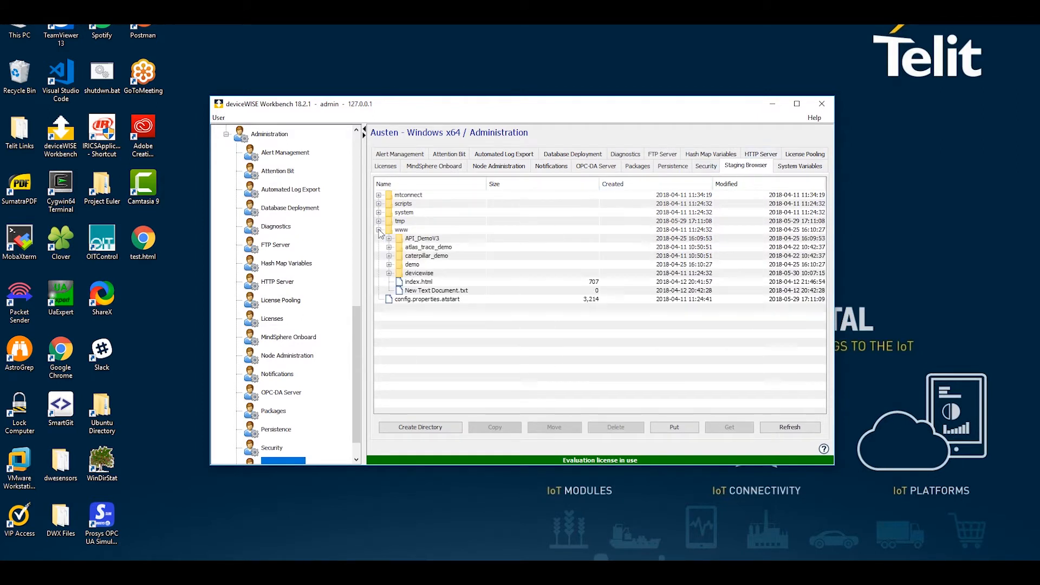
pyautogui.click(422, 274)
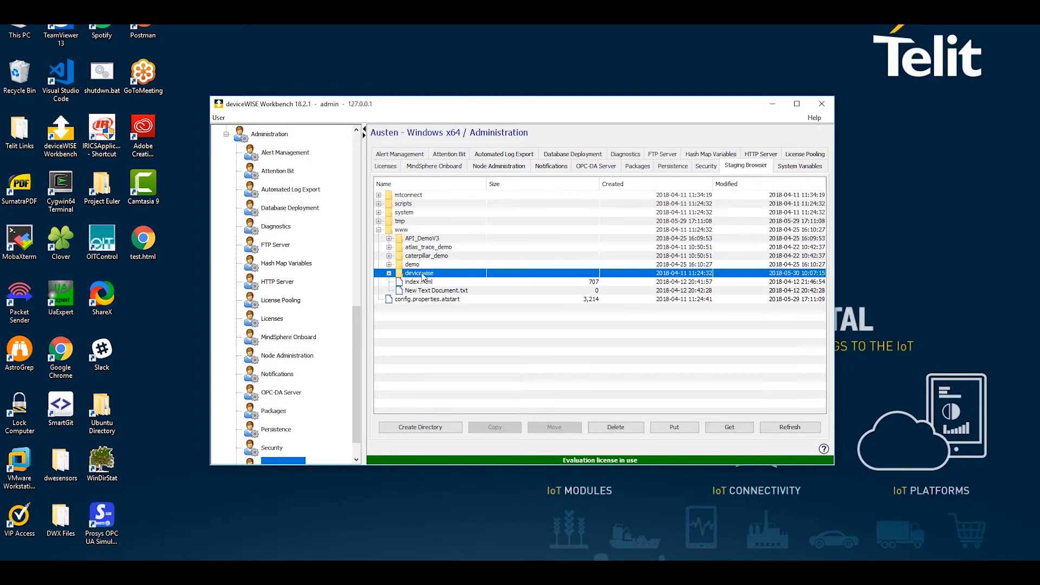
pyautogui.click(423, 265)
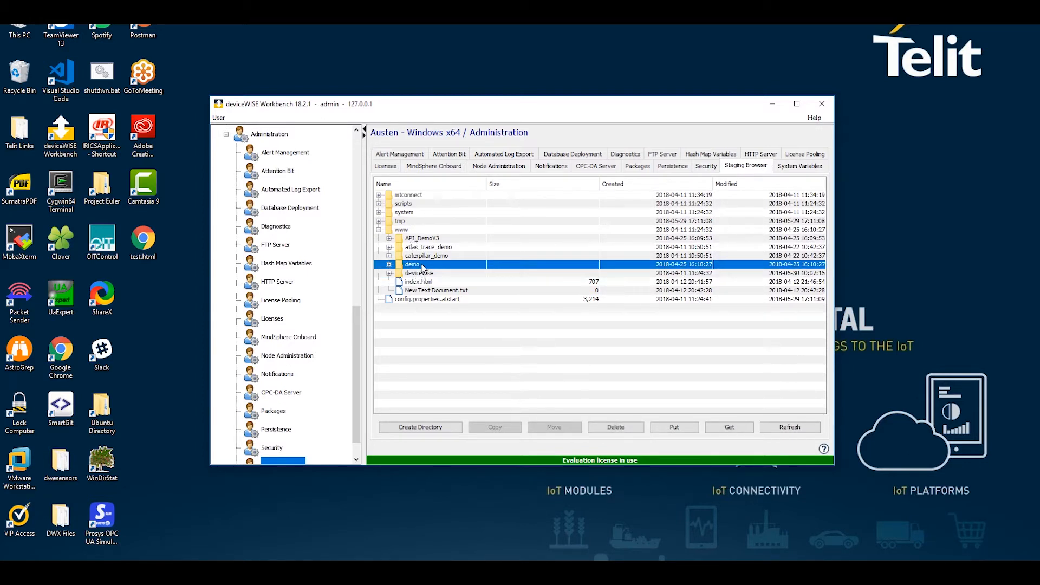
pyautogui.click(425, 256)
pyautogui.click(427, 248)
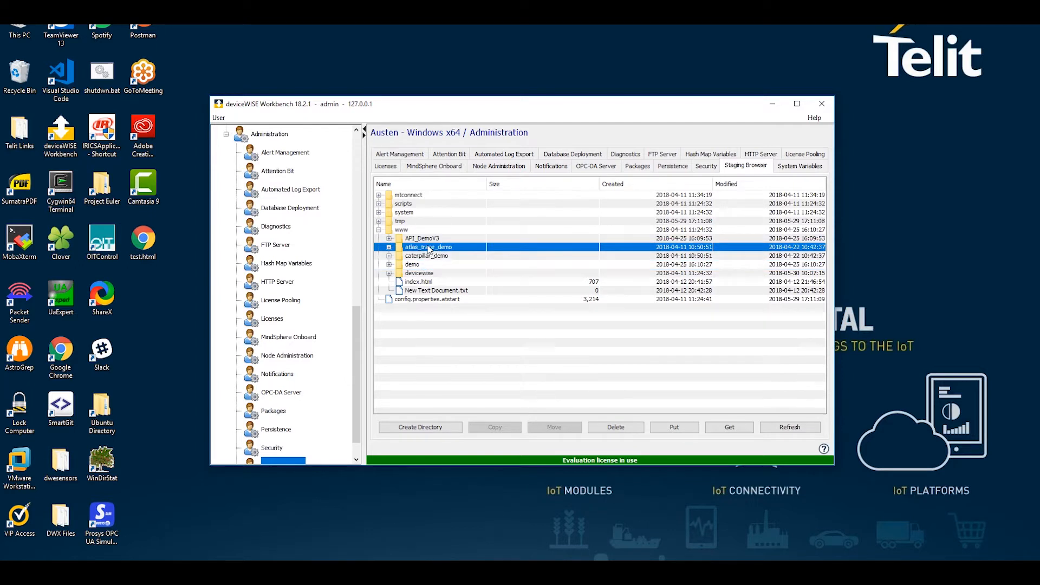
pyautogui.click(422, 241)
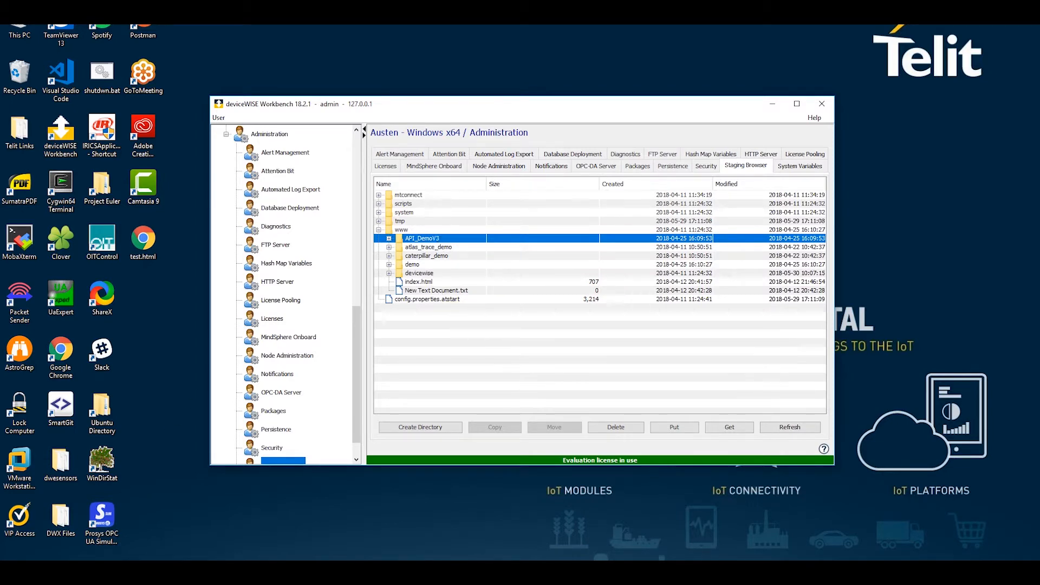
# Switch to File Explorer and browse to the C:\deviceWISE\Runtime\staging\www folder
pyautogui.press('super+e')
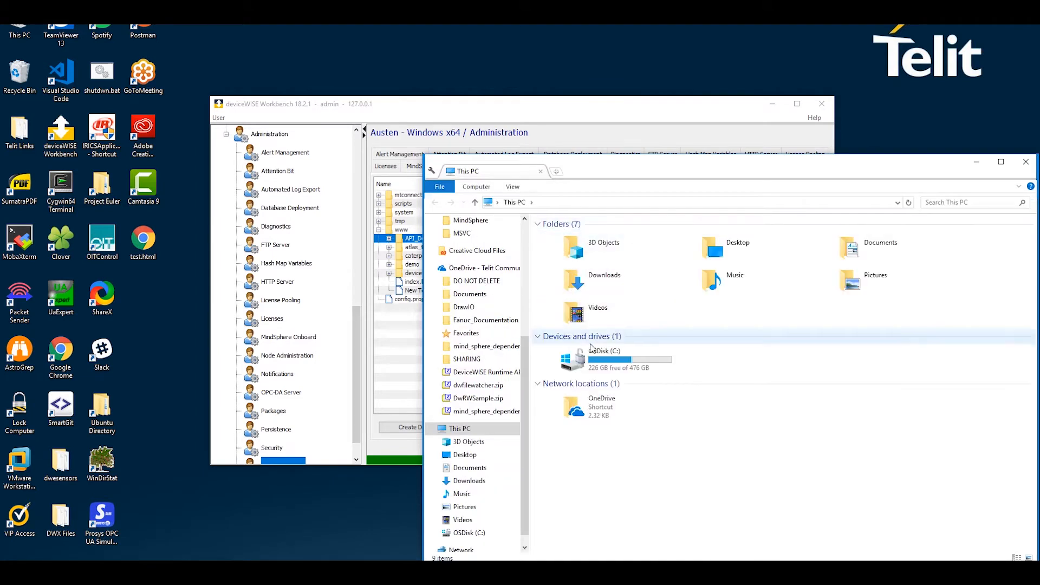
pyautogui.doubleClick(600, 351)
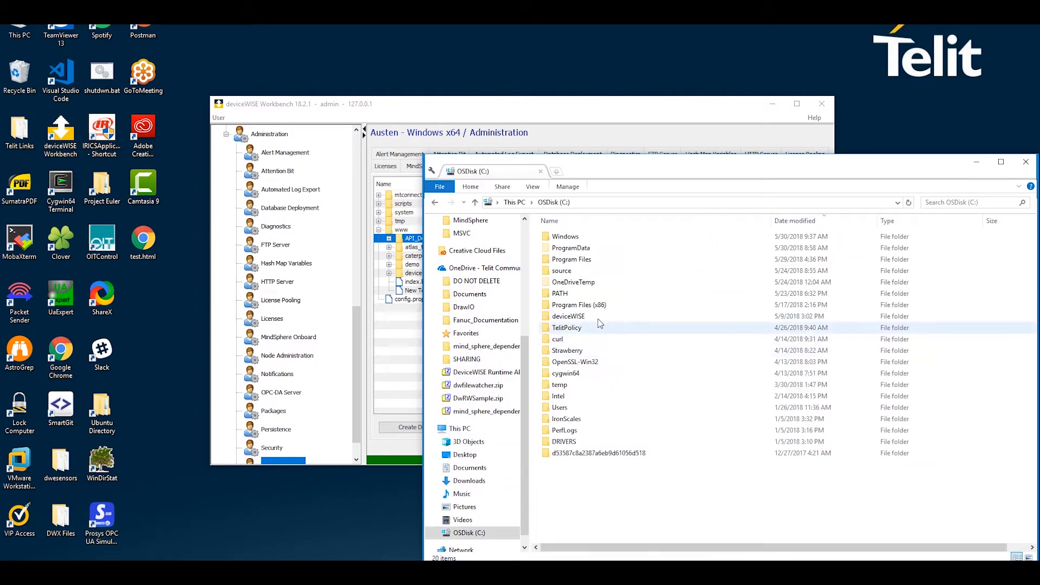
pyautogui.doubleClick(568, 317)
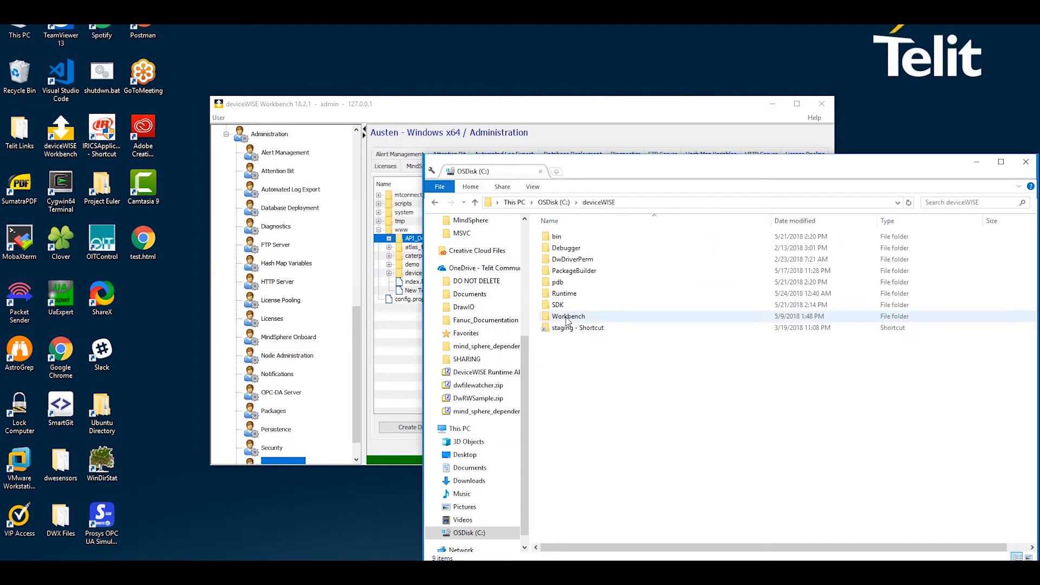
pyautogui.doubleClick(563, 293)
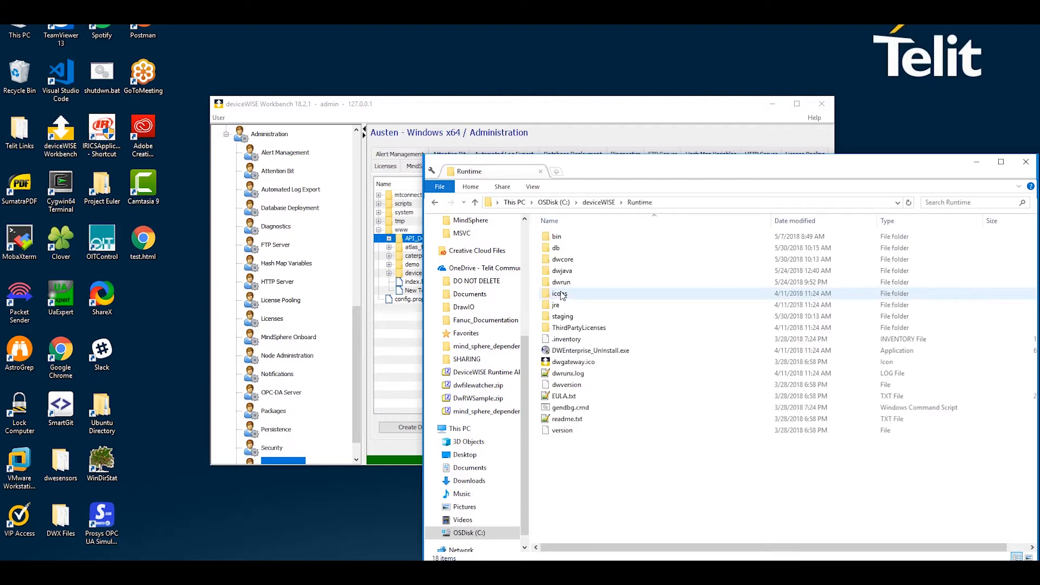
pyautogui.doubleClick(564, 316)
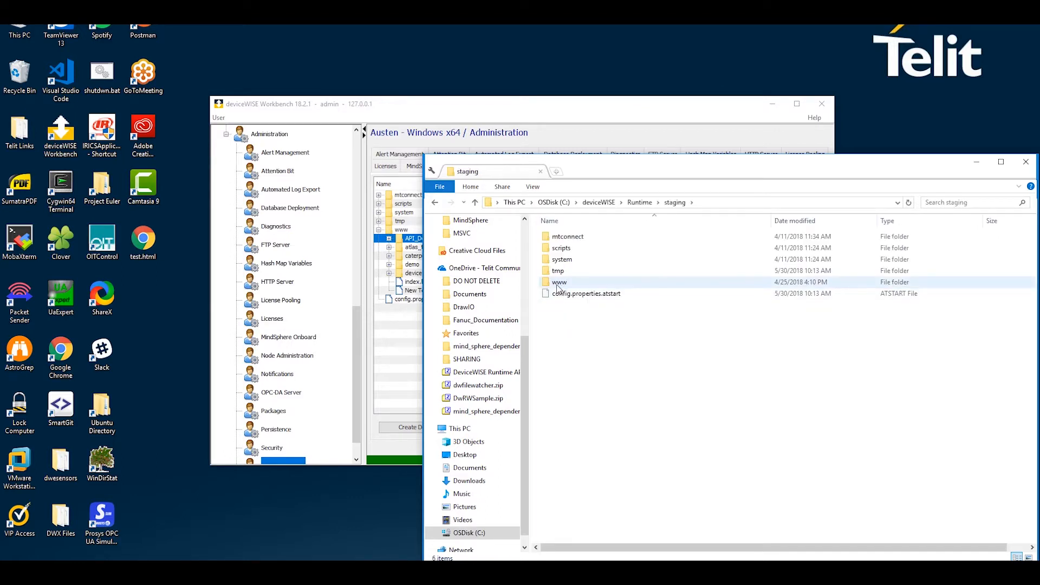
pyautogui.doubleClick(558, 282)
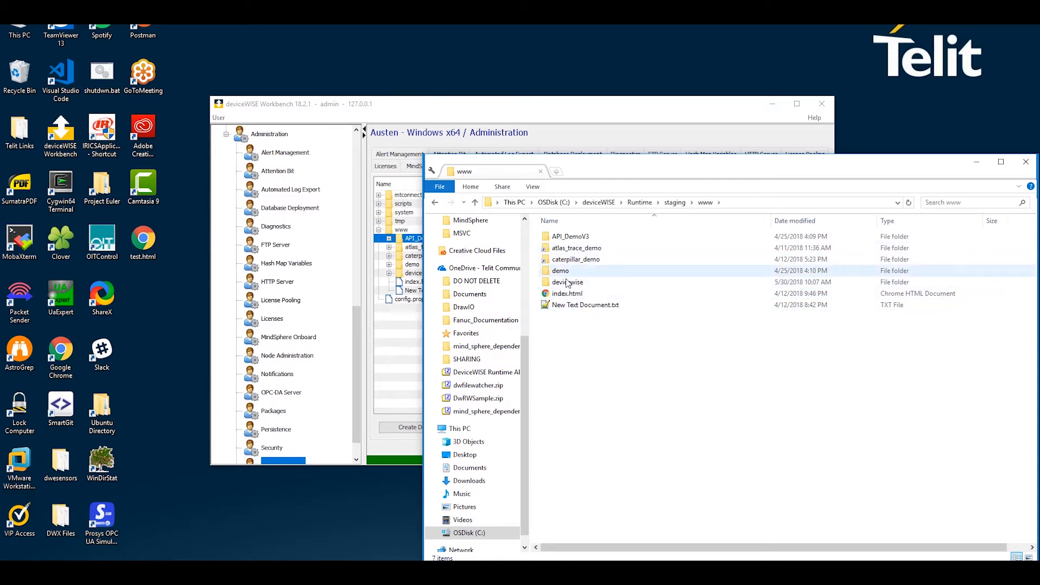
# Minimise File Explorer and expand the atlas_trace_demo folder under www in the Staging Browser
pyautogui.click(977, 161)
pyautogui.click(449, 247)
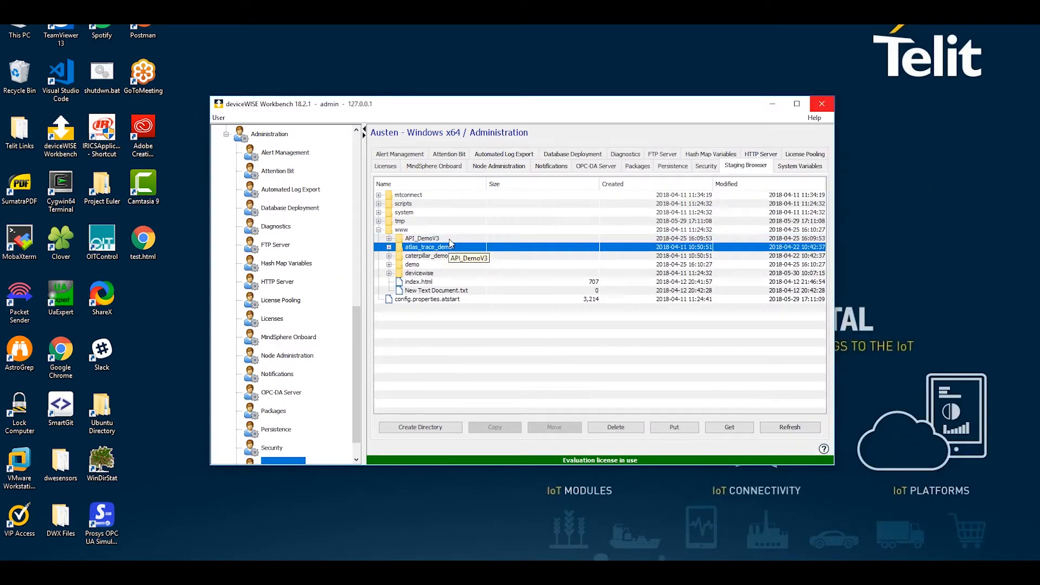
pyautogui.doubleClick(413, 247)
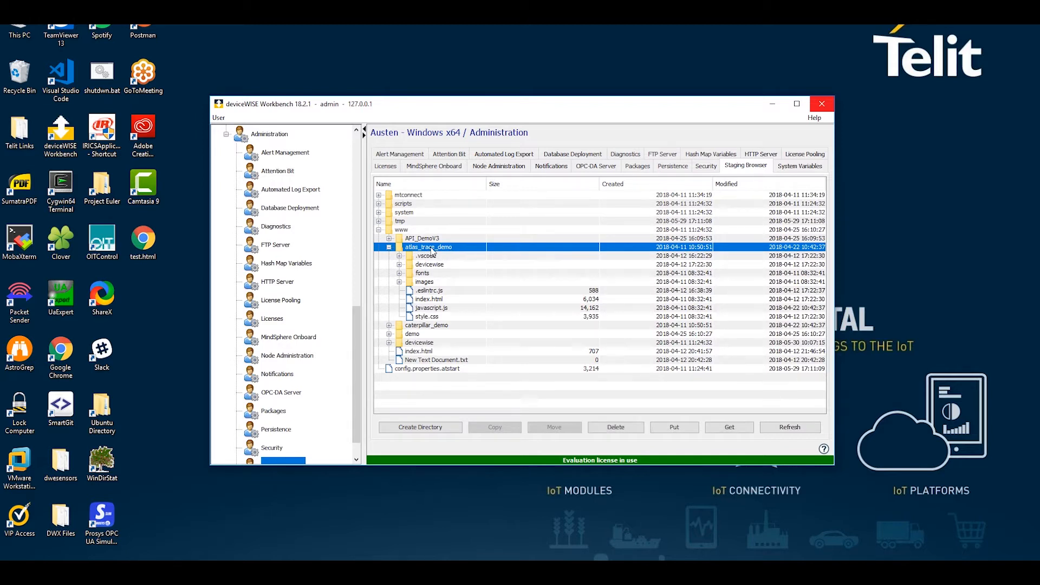
# Switch to Chrome and open the page localhost:88/atlas_trace_demo/index.html
pyautogui.click(179, 572)
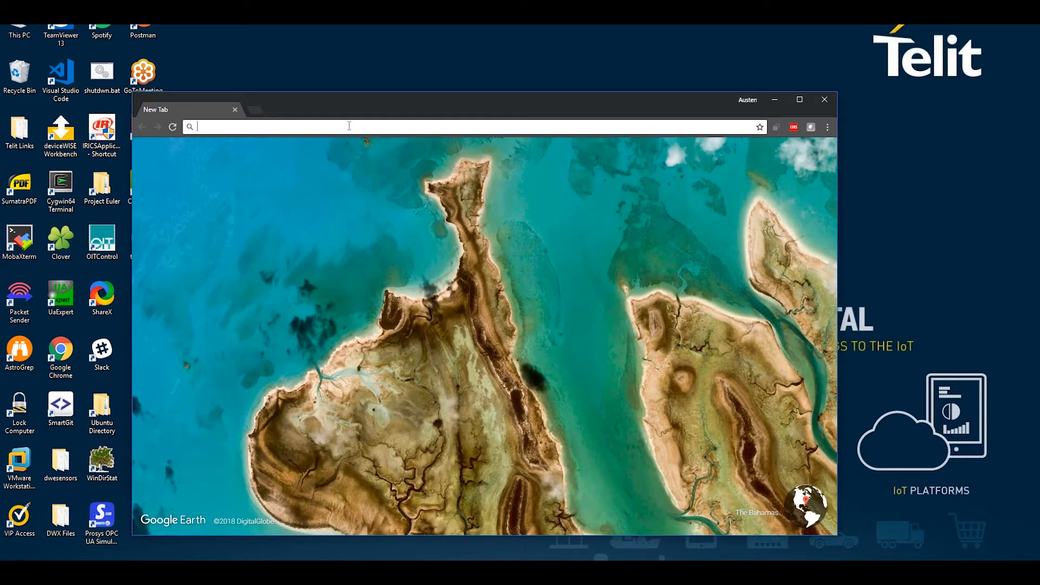
pyautogui.write('local')
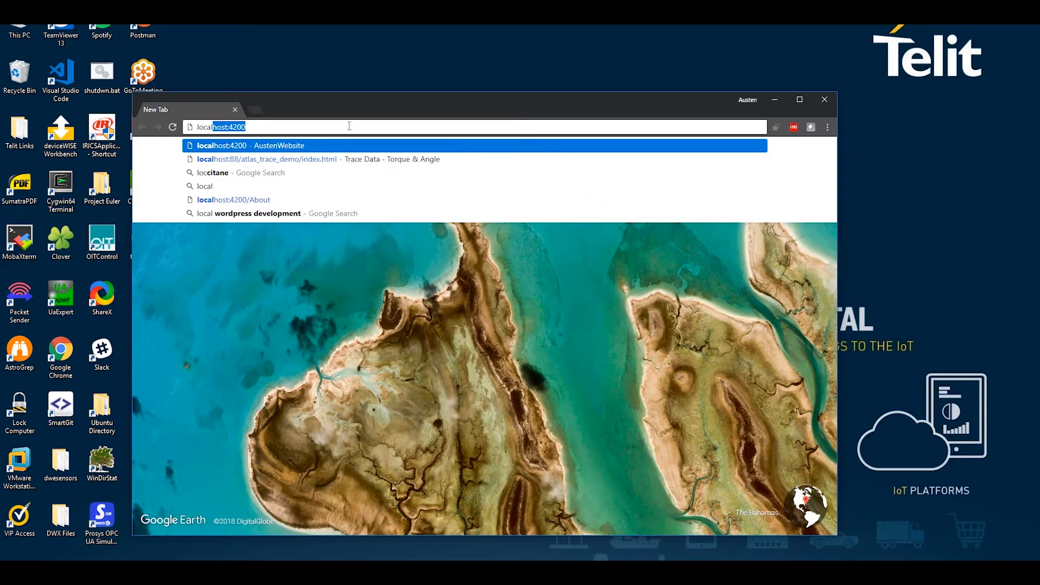
pyautogui.write('host:')
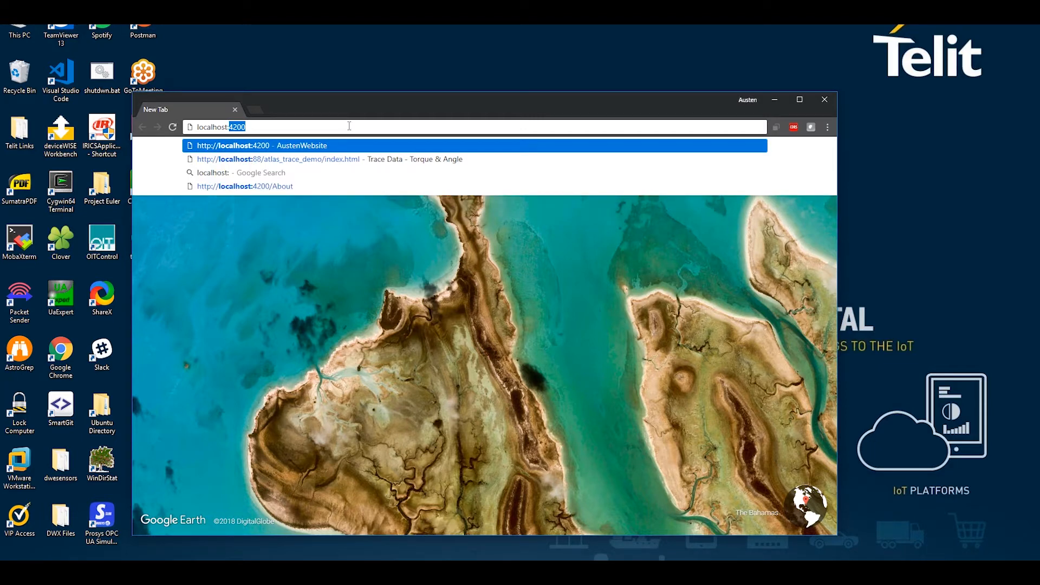
pyautogui.write('88/')
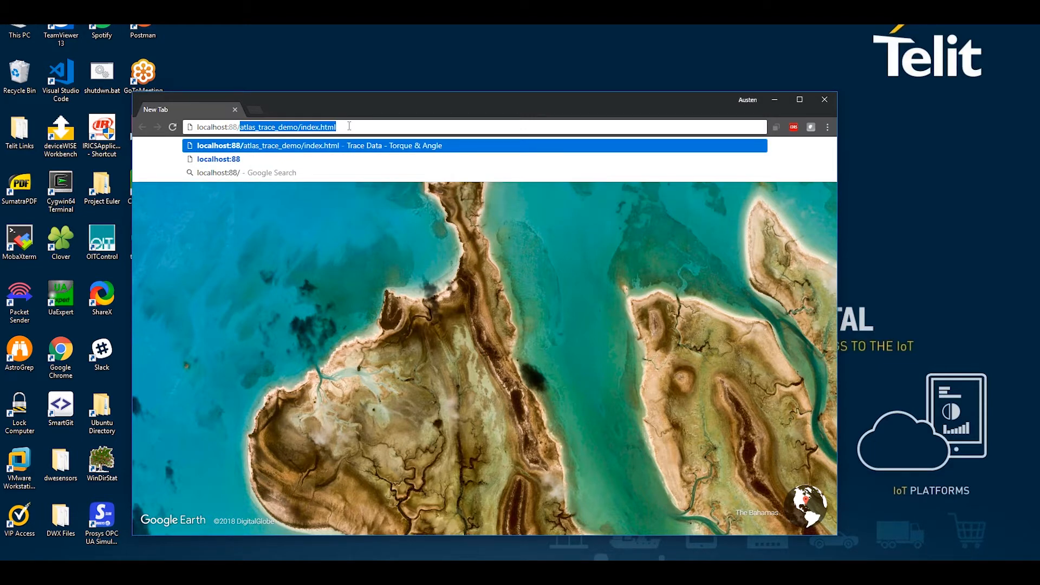
pyautogui.click(301, 127)
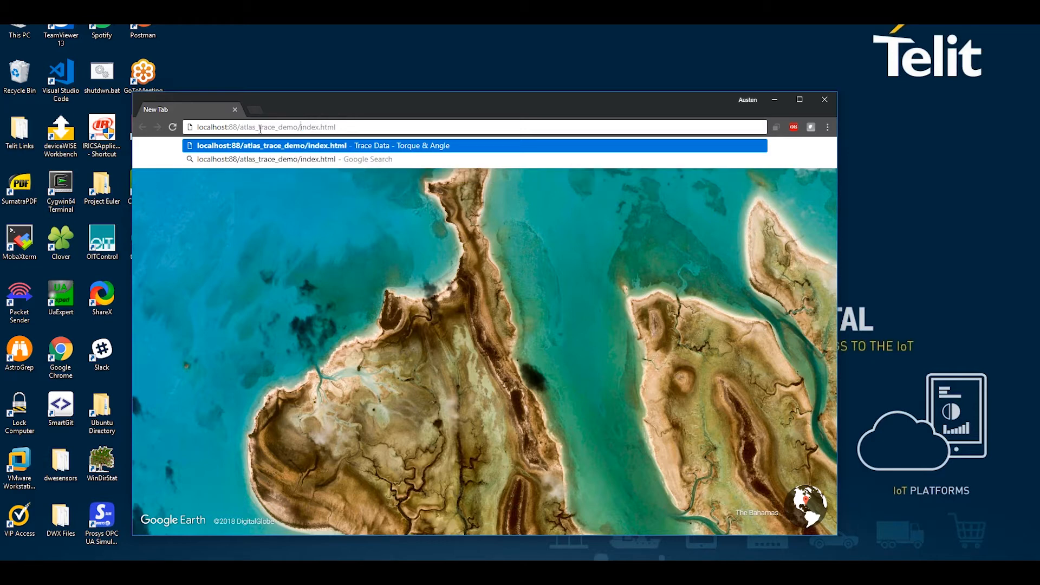
pyautogui.moveTo(233, 127); pyautogui.dragTo(390, 126)
pyautogui.click(389, 130)
pyautogui.press('Return')
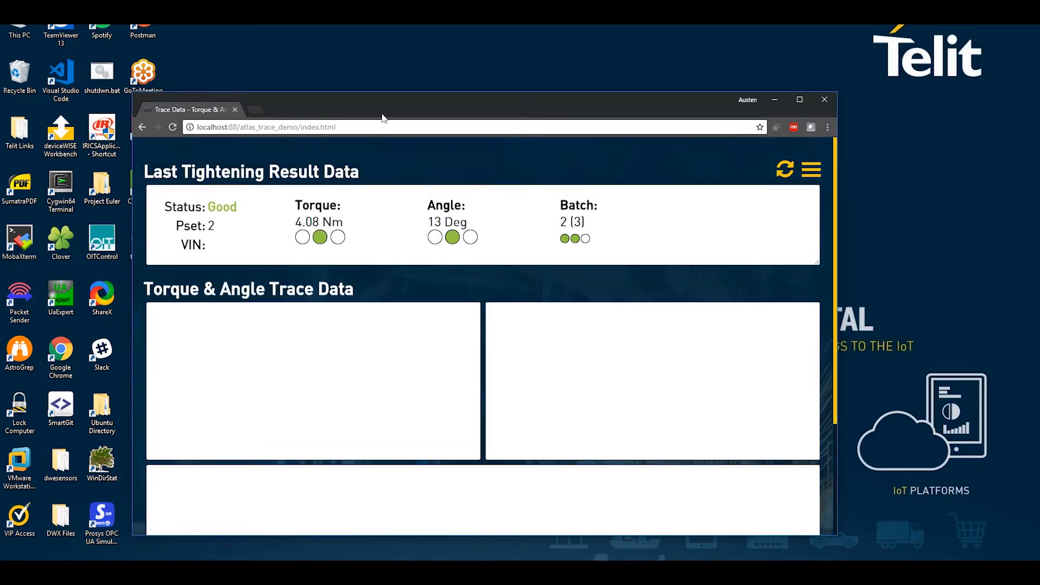
# Move the browser window higher and examine the page's Last Tightening Result Data and Torque & Angle Trace Data sections
pyautogui.moveTo(379, 108)
pyautogui.mouseDown()
pyautogui.moveTo(372, 63)
pyautogui.moveTo(353, 43)
pyautogui.mouseUp()
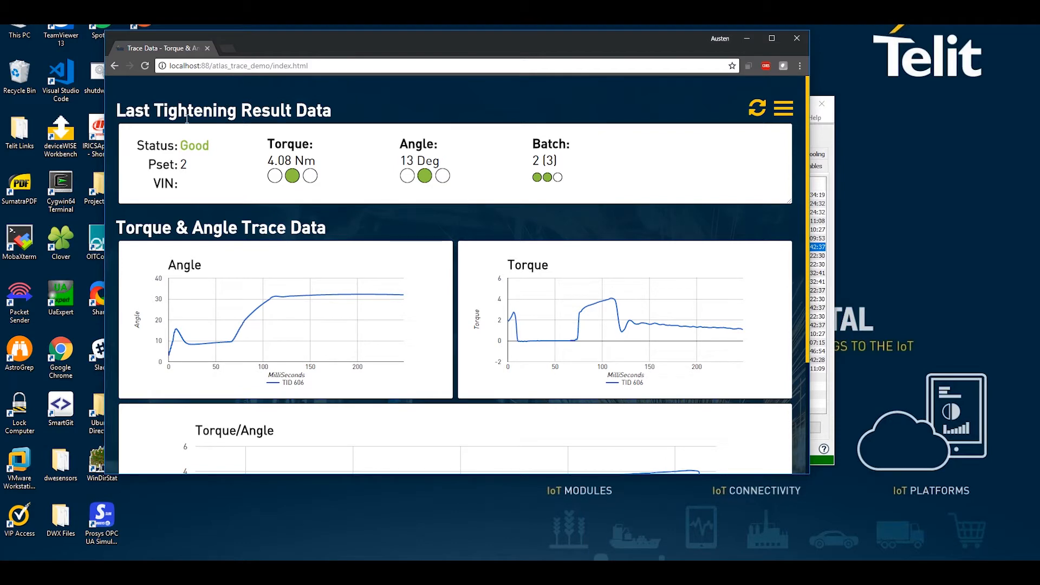
pyautogui.moveTo(138, 111); pyautogui.dragTo(342, 115)
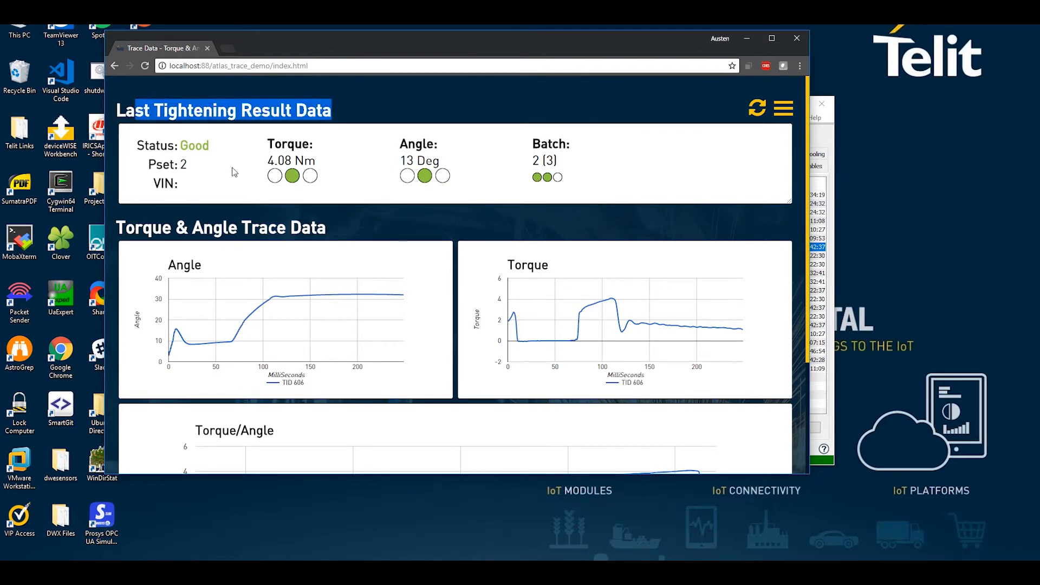
pyautogui.click(149, 229)
pyautogui.moveTo(150, 229); pyautogui.dragTo(204, 229)
pyautogui.click(226, 229)
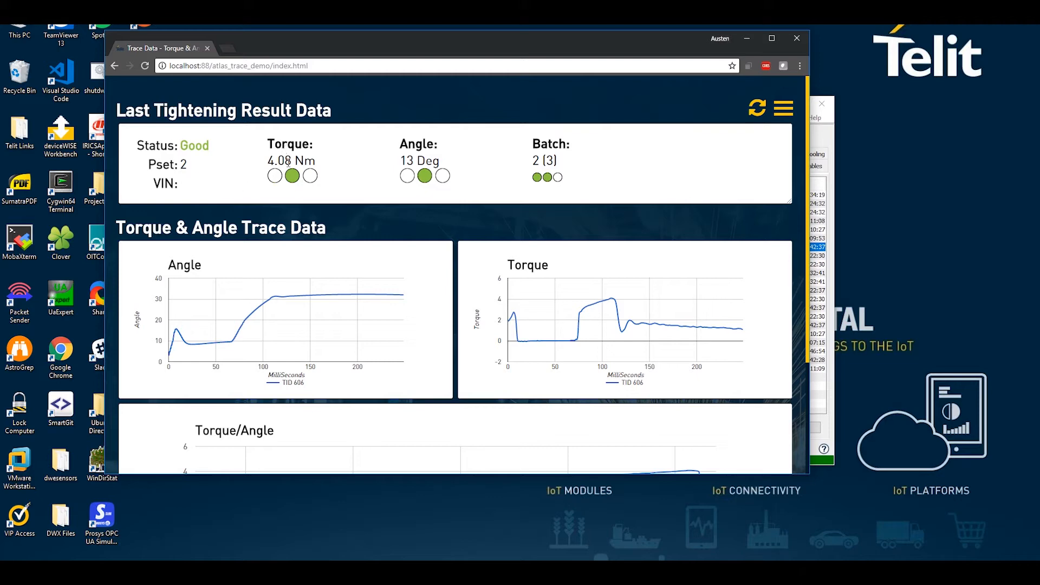
# Examine the torque and batch values of the last tightening result and the Angle, Torque and Torque/Angle charts
pyautogui.moveTo(275, 161); pyautogui.dragTo(285, 160)
pyautogui.click(460, 151)
pyautogui.doubleClick(535, 161)
pyautogui.click(544, 160)
pyautogui.doubleClick(550, 162)
pyautogui.click(554, 162)
pyautogui.scroll(-3, 388, 187)
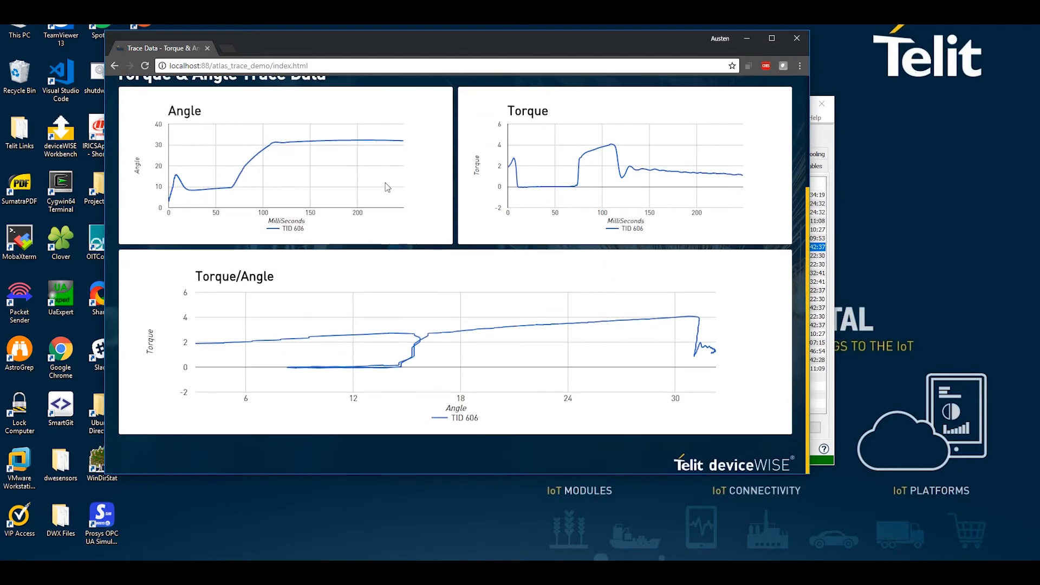
pyautogui.scroll(1, 383, 183)
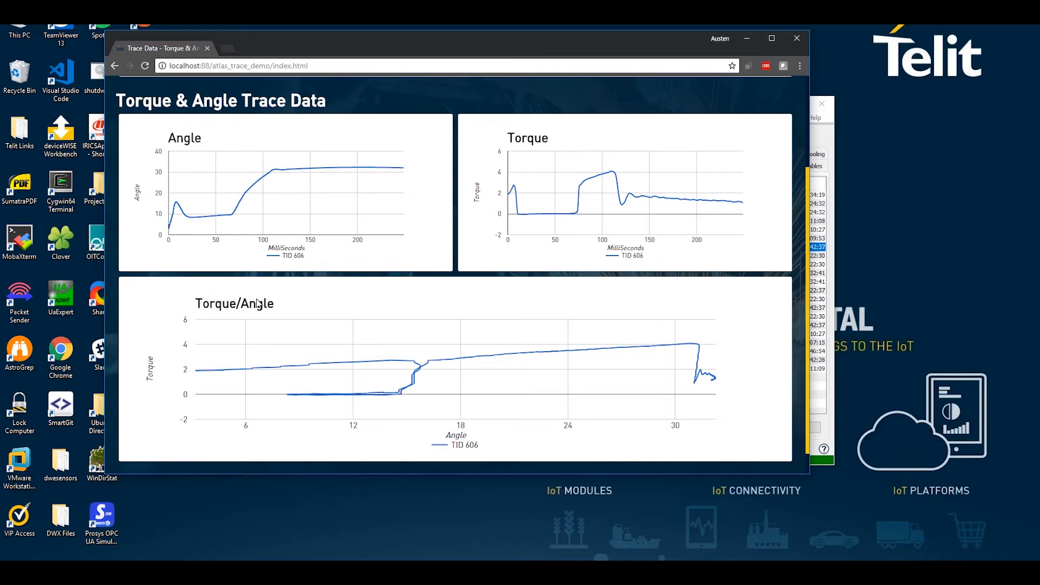
pyautogui.scroll(2, 516, 303)
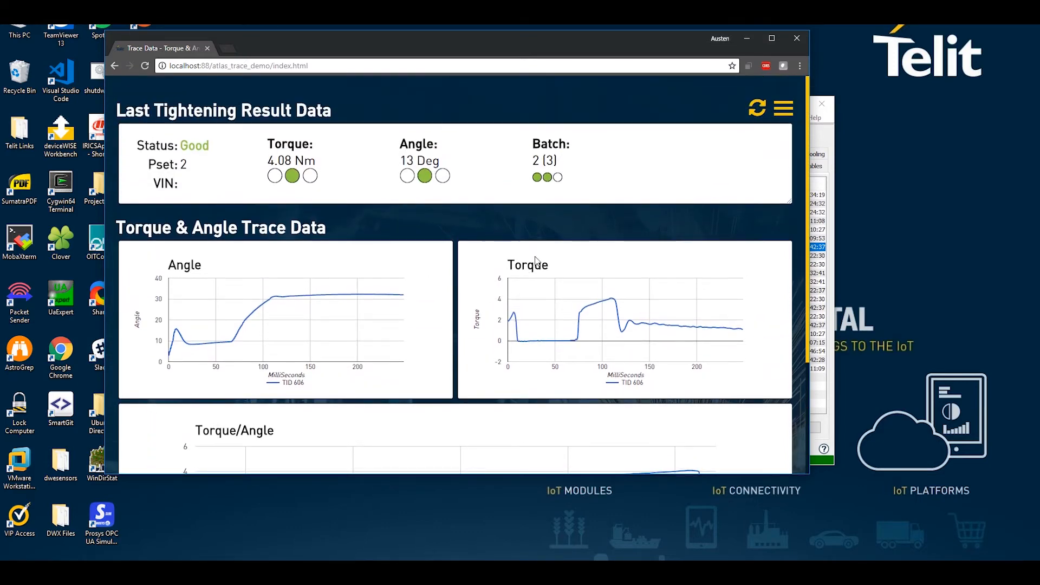
# Open the page's display options and view the Angle chart alone, the Torque/Angle chart alone, and all charts together
pyautogui.click(785, 109)
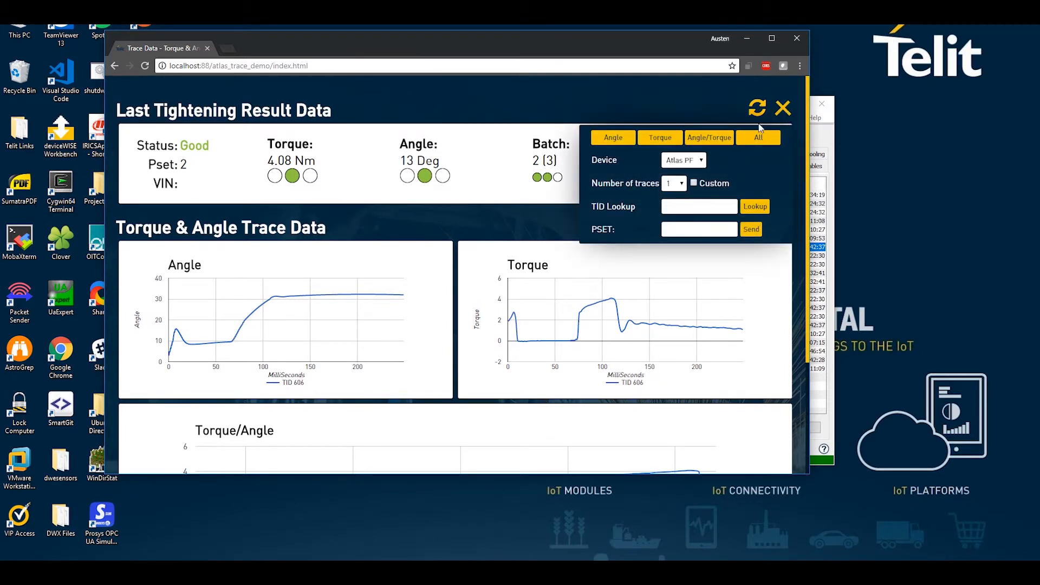
pyautogui.click(626, 142)
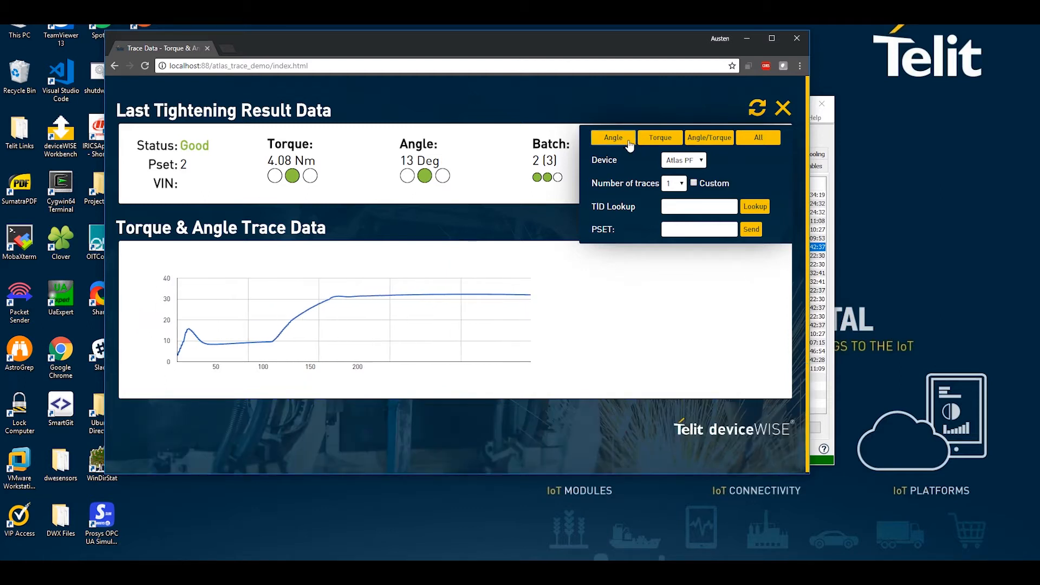
pyautogui.click(711, 139)
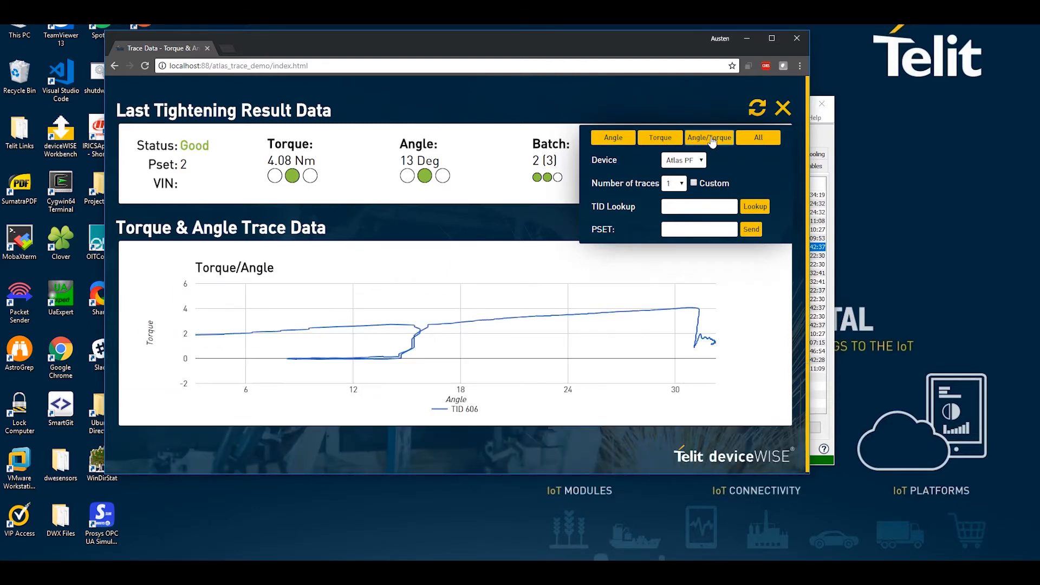
pyautogui.click(752, 142)
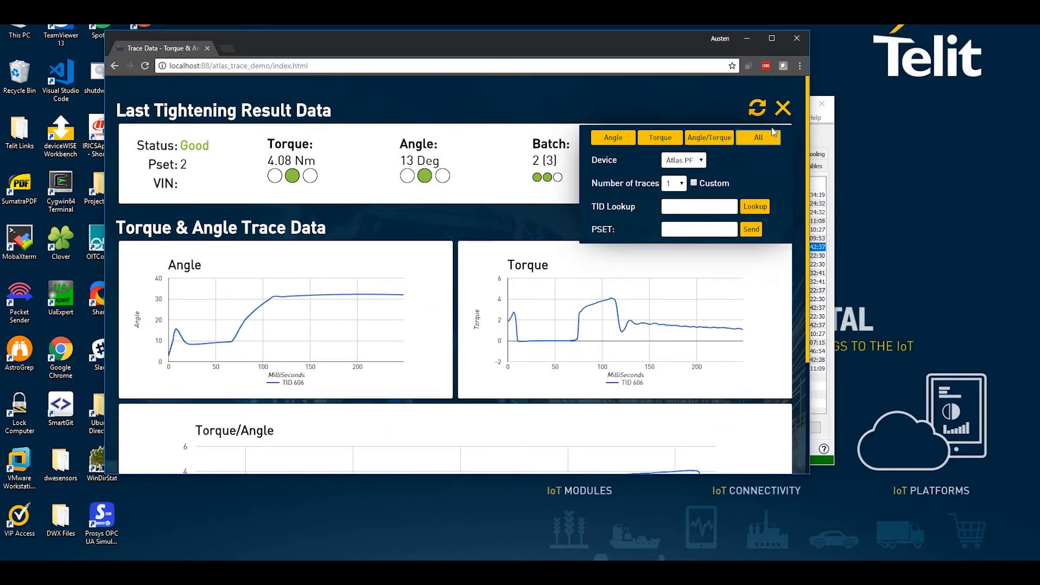
# Show 5 traces for the Atlas PF device and look up the traces starting from TID 604
pyautogui.click(699, 161)
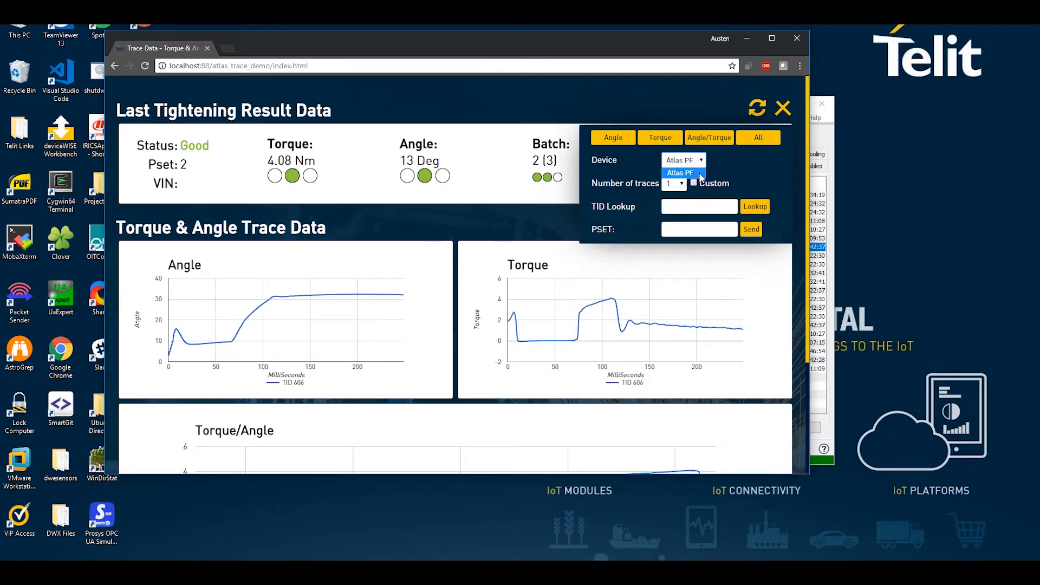
pyautogui.click(736, 174)
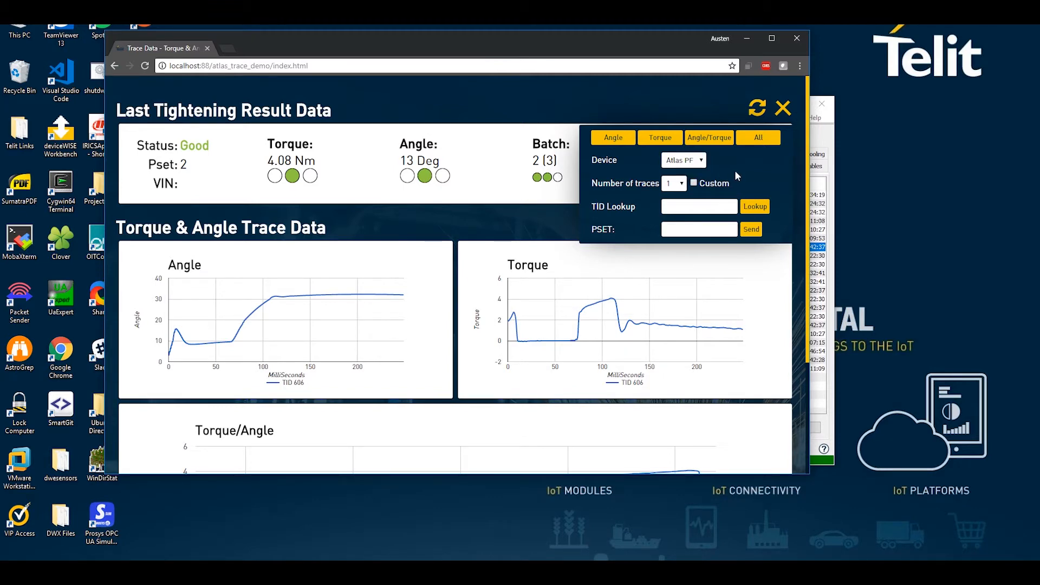
pyautogui.click(675, 185)
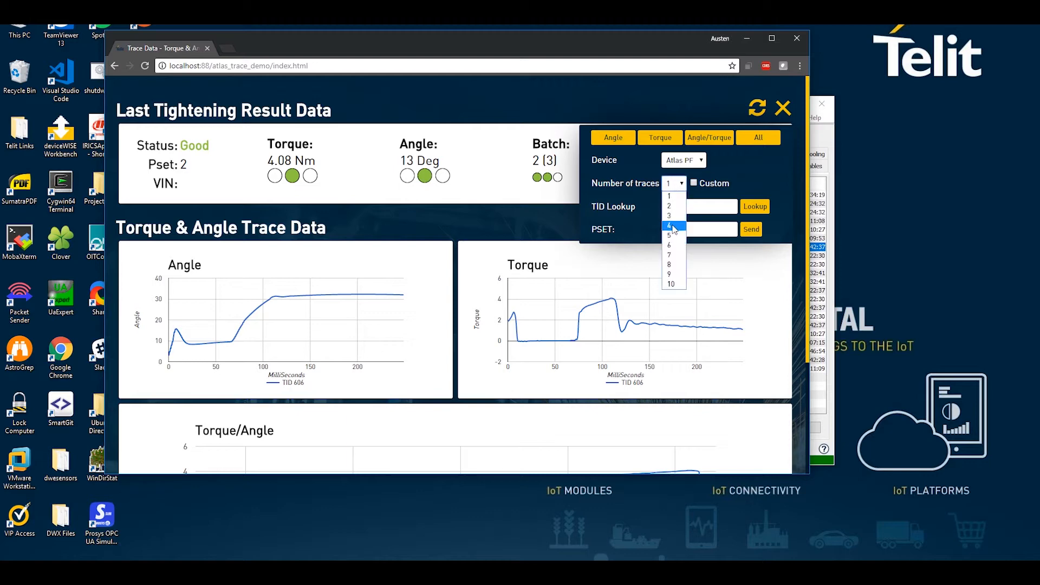
pyautogui.click(672, 234)
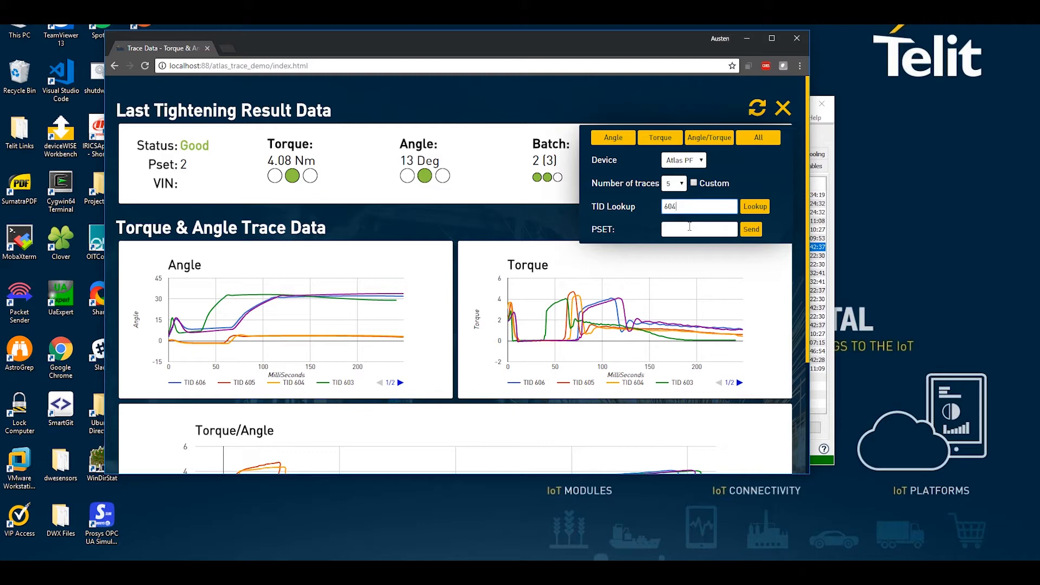
pyautogui.click(743, 210)
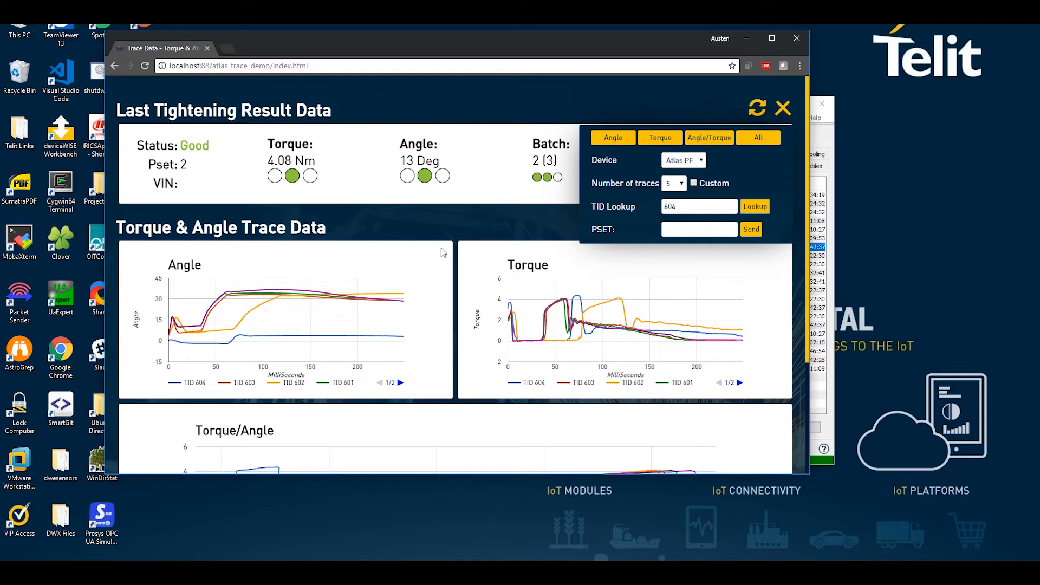
# Refresh the charts to the latest traces, clear the TID lookup value and close the display options
pyautogui.click(759, 110)
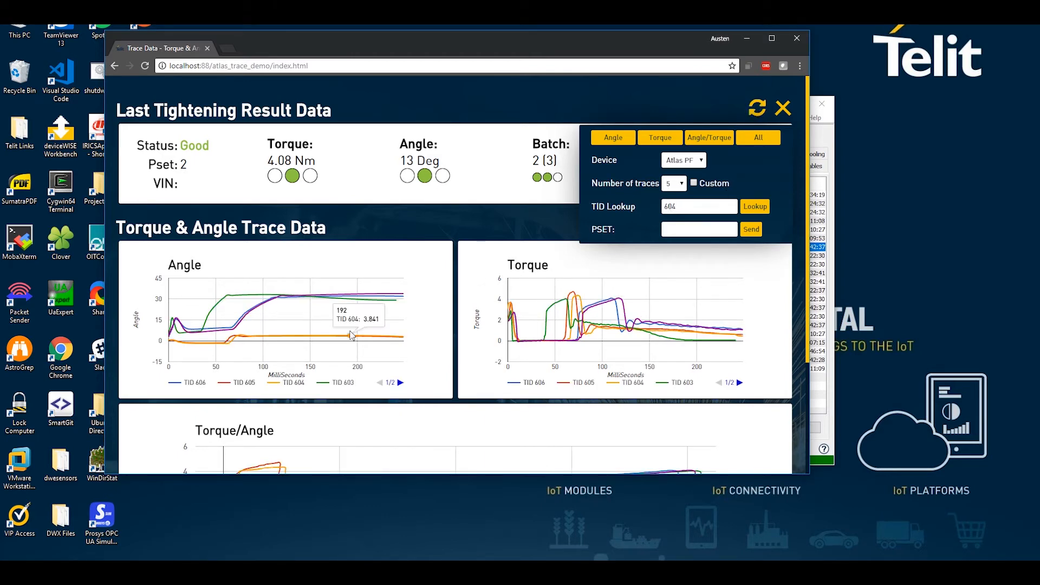
pyautogui.moveTo(687, 206); pyautogui.dragTo(644, 207)
pyautogui.press('BackSpace')
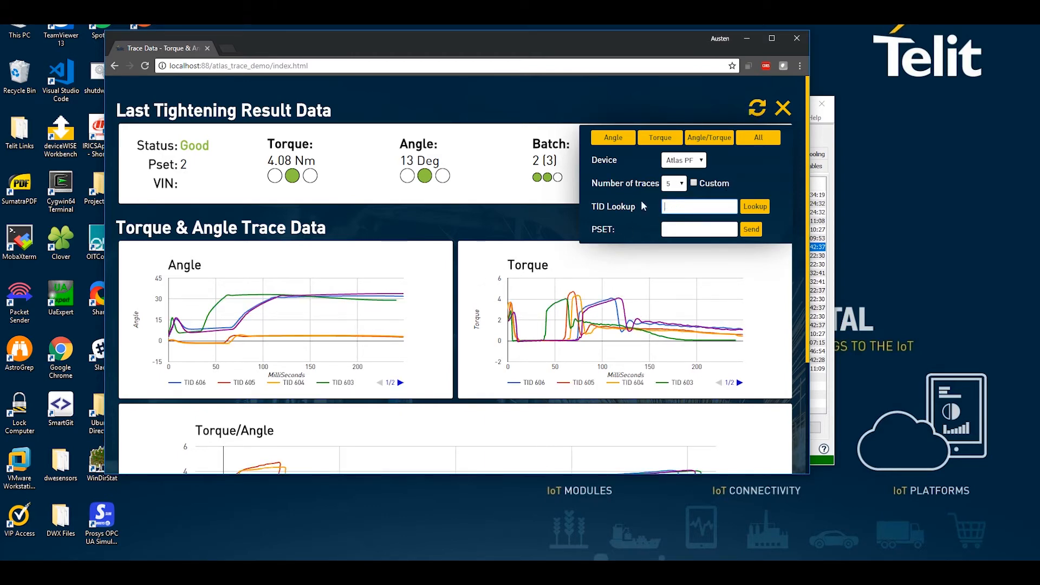
pyautogui.click(675, 228)
pyautogui.click(783, 109)
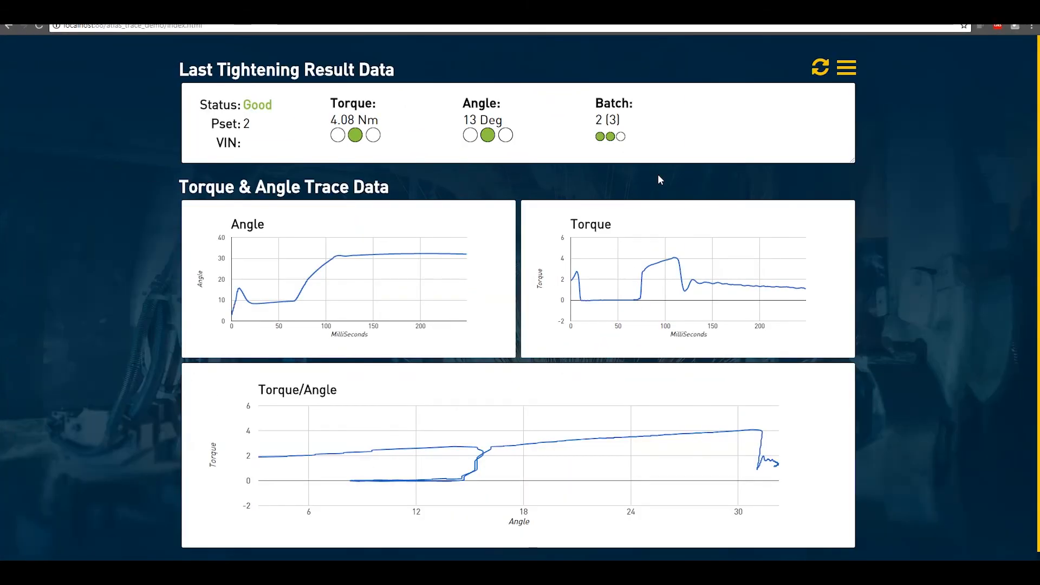
# Display the page in full screen and set the number of traces shown on the charts to 3
pyautogui.press('F11')
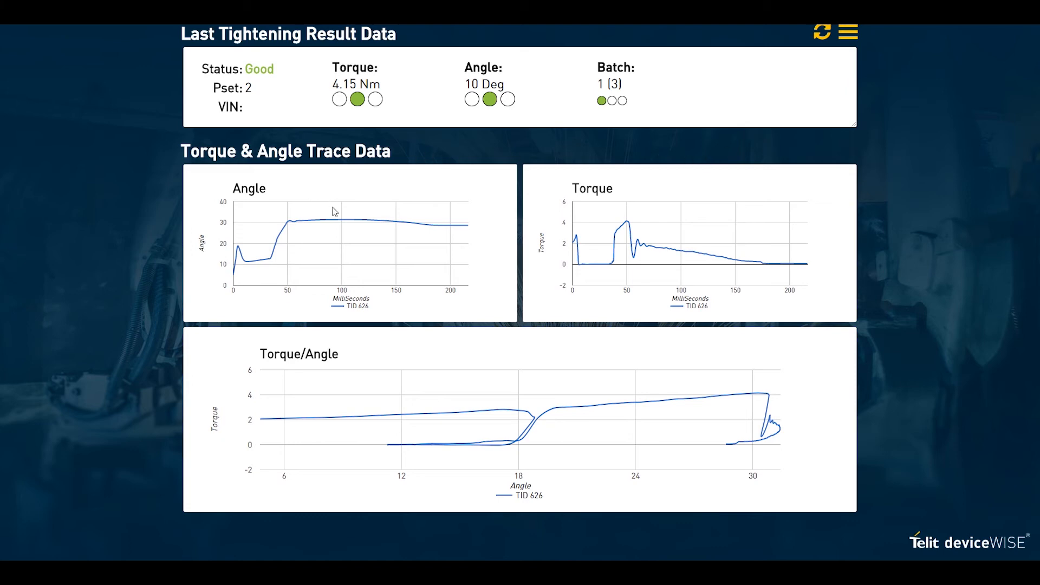
pyautogui.click(848, 32)
pyautogui.click(738, 107)
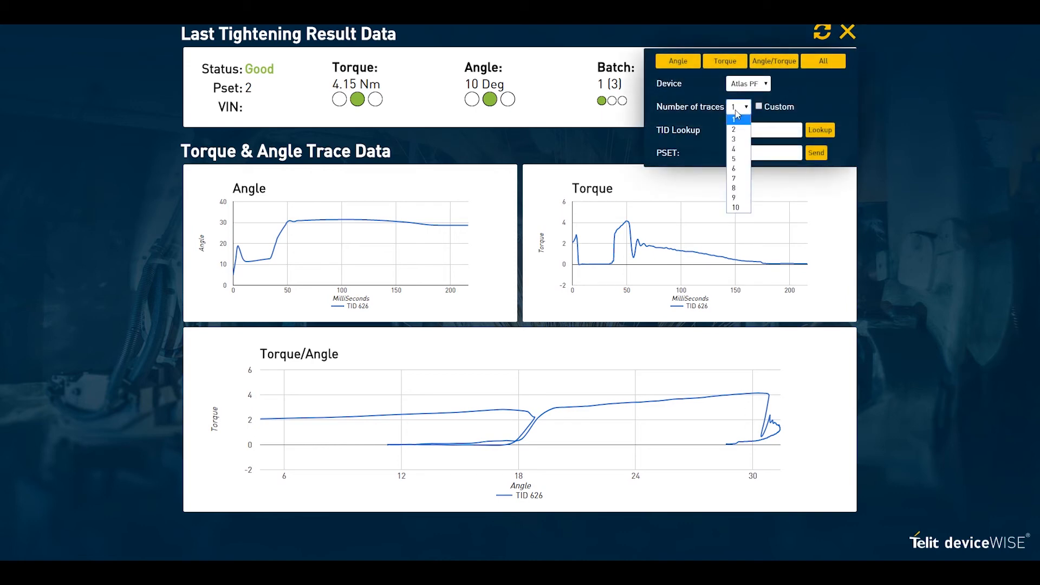
pyautogui.click(738, 136)
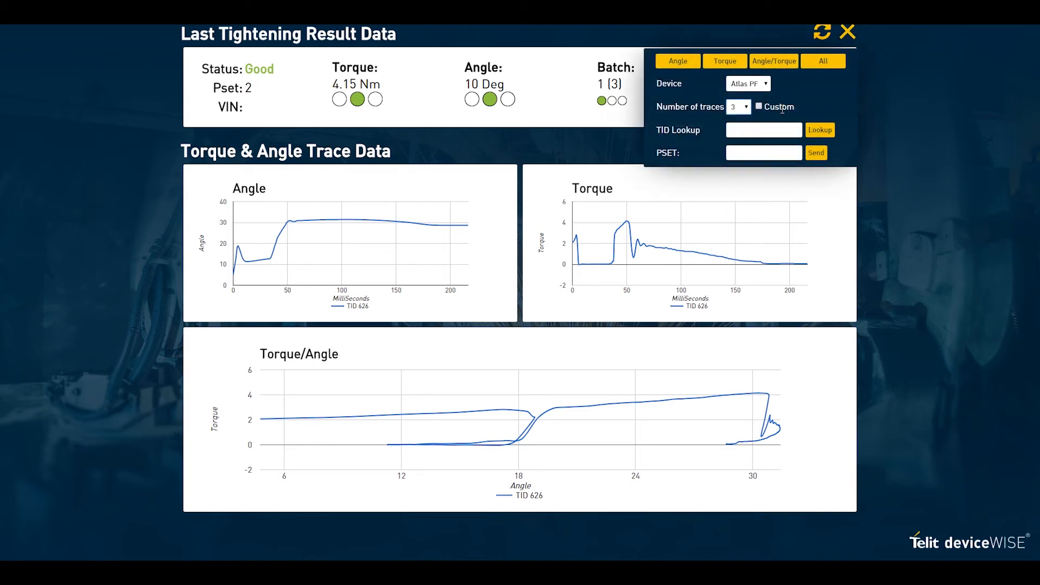
pyautogui.click(848, 30)
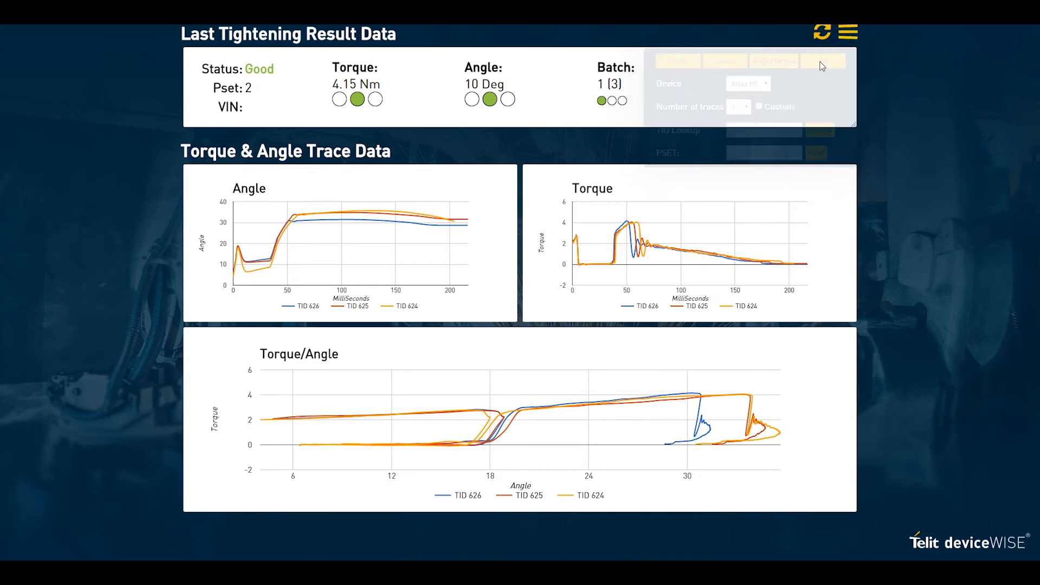
# Examine the overlaid traces on the charts and the Pset value of the last tightening result
pyautogui.moveTo(274, 245)
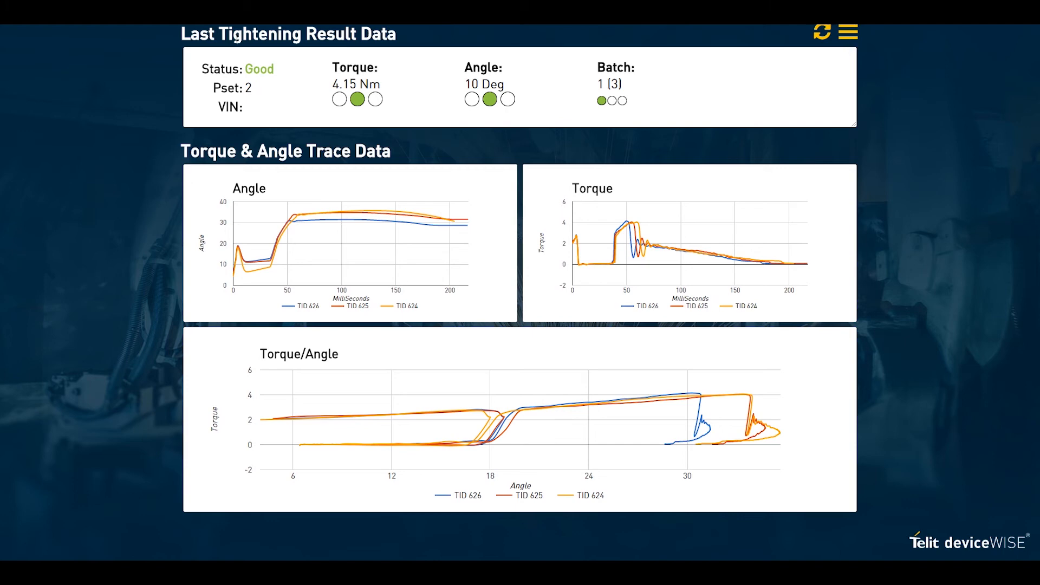
pyautogui.moveTo(246, 88); pyautogui.dragTo(256, 89)
pyautogui.click(251, 88)
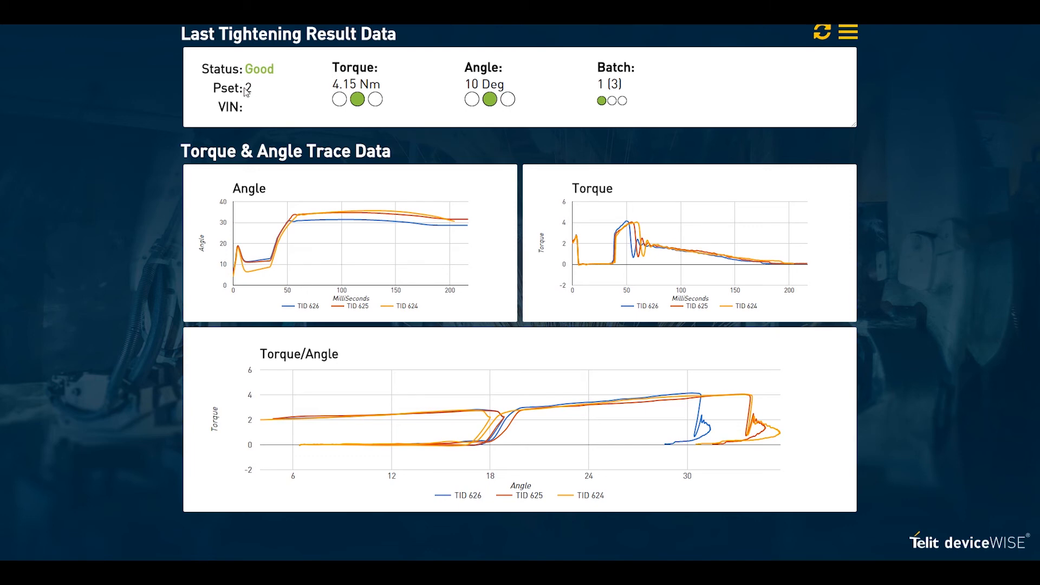